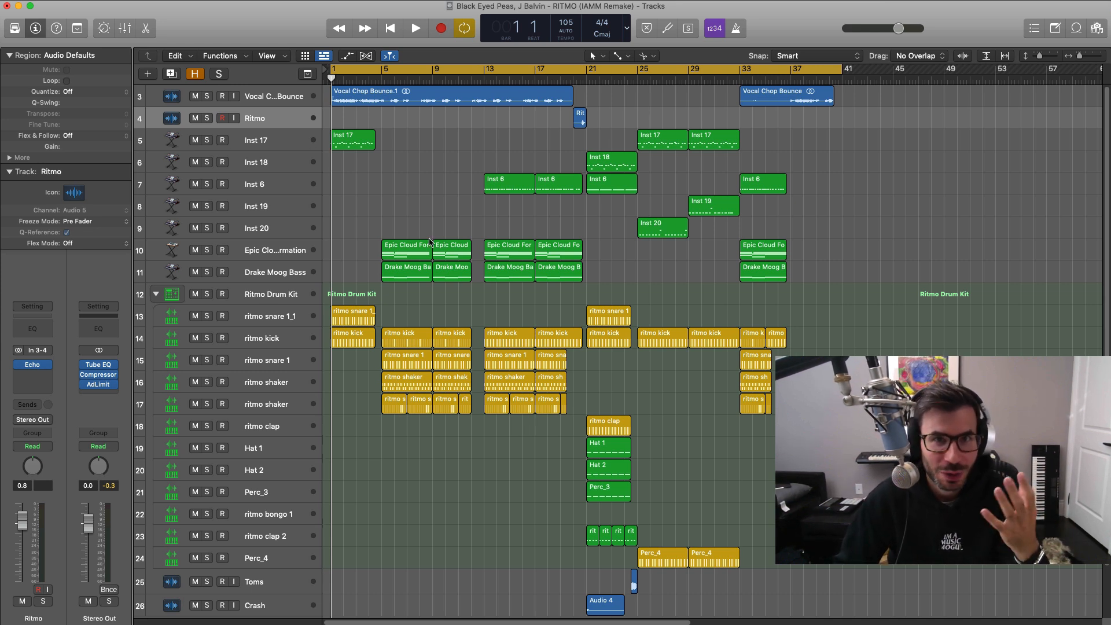
Step: Set the cycle range to bars 1 to 5 and play the Inst 17 track in solo
{"action": "key", "text": "space"}
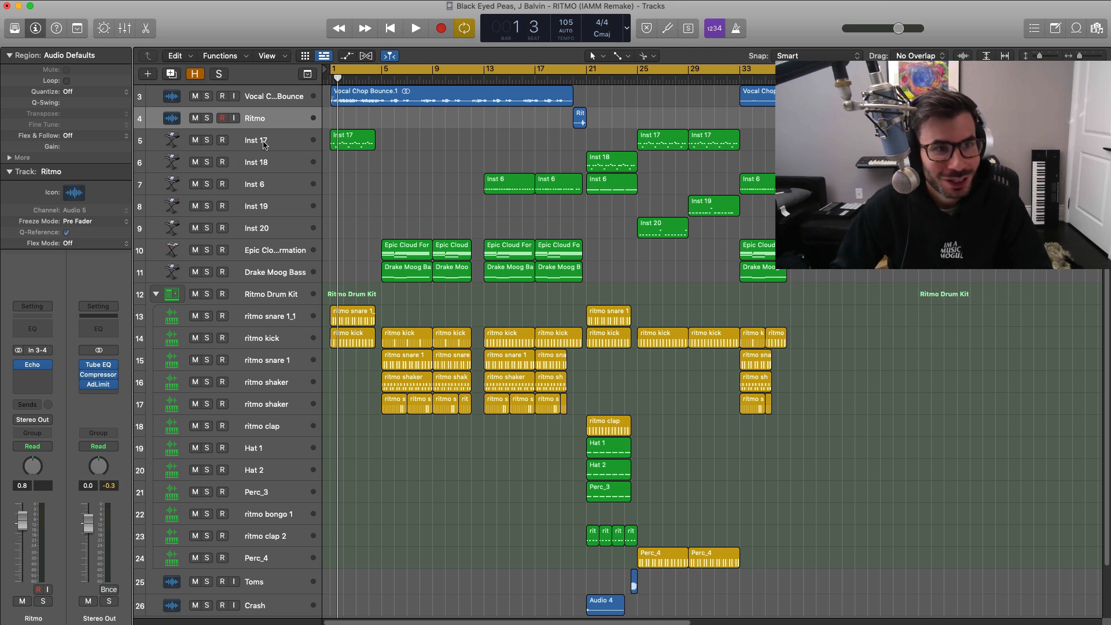
{"action": "left_click", "coordinate": [249, 140]}
{"action": "left_click", "coordinate": [331, 70]}
{"action": "left_click_drag", "start_coordinate": [334, 71], "coordinate": [381, 72]}
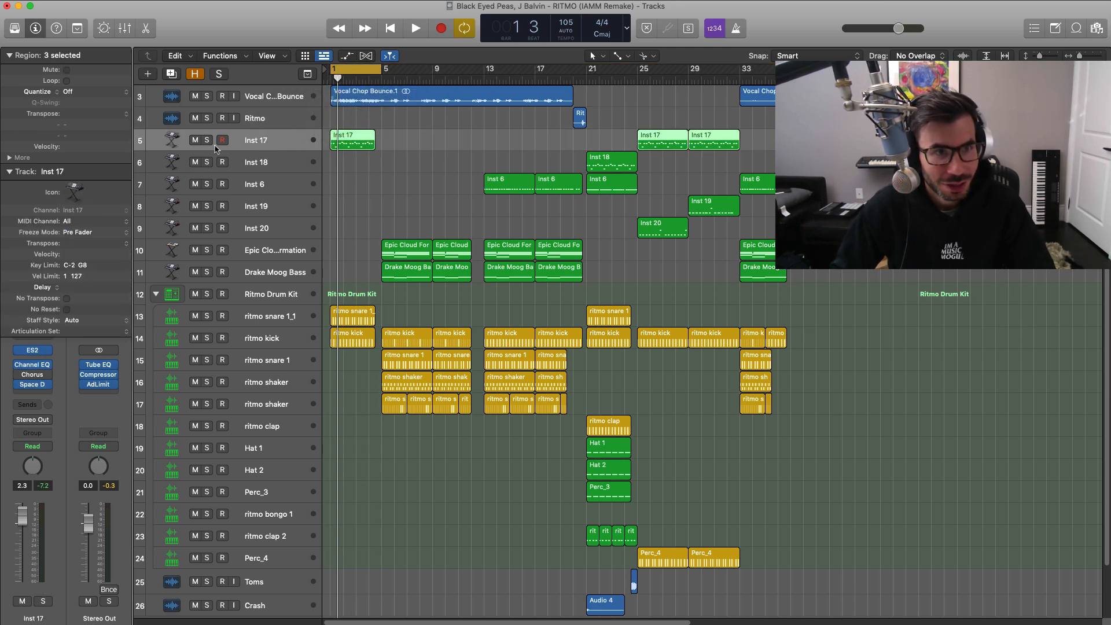
{"action": "left_click", "coordinate": [206, 140]}
{"action": "key", "text": "space"}
{"action": "left_click", "coordinate": [341, 207], "text": "ctrl+alt"}
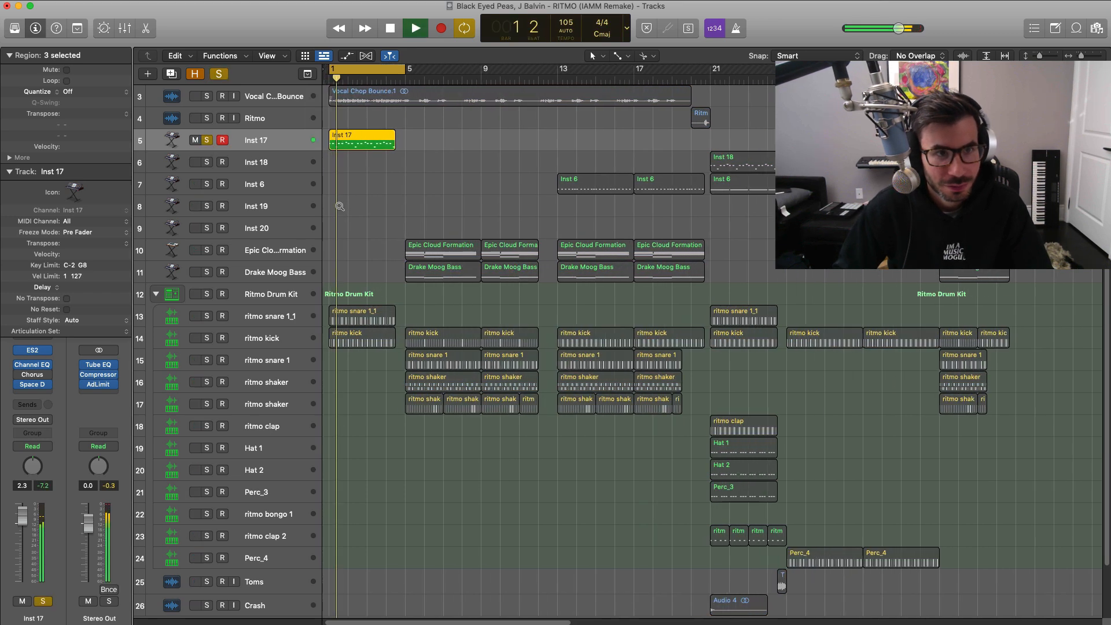
{"action": "scroll", "coordinate": [339, 207], "scroll_direction": "up", "scroll_amount": 10}
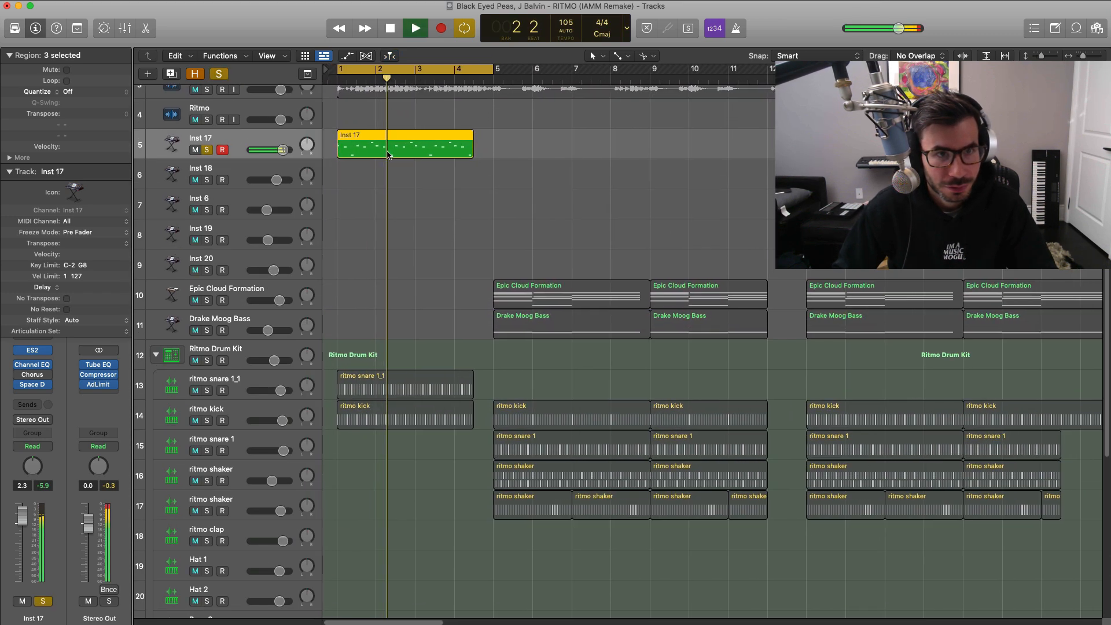
Step: Open the Inst 17 region's notes in the Piano Roll, stop playback and enlarge the editor area
{"action": "double_click", "coordinate": [387, 155]}
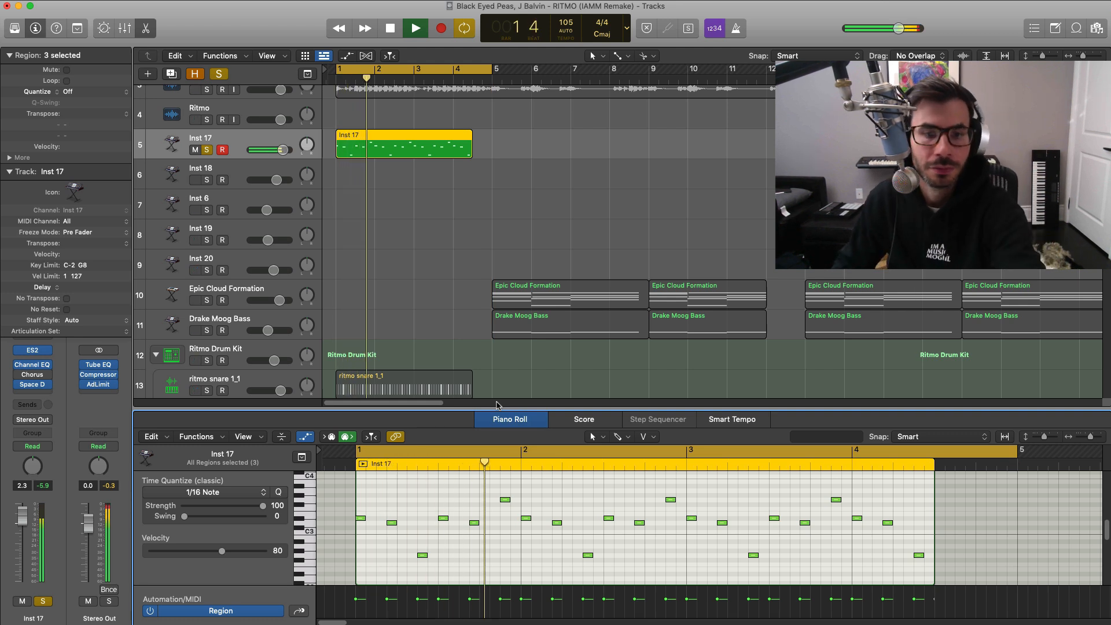
{"action": "key", "text": "space"}
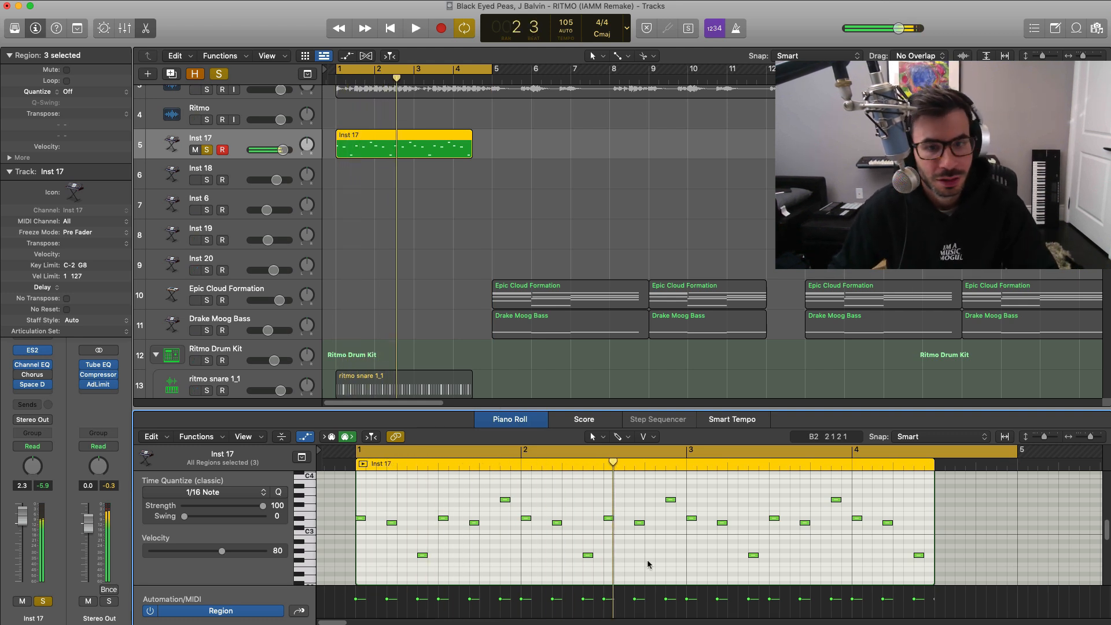
{"action": "left_click_drag", "start_coordinate": [647, 409], "coordinate": [647, 371]}
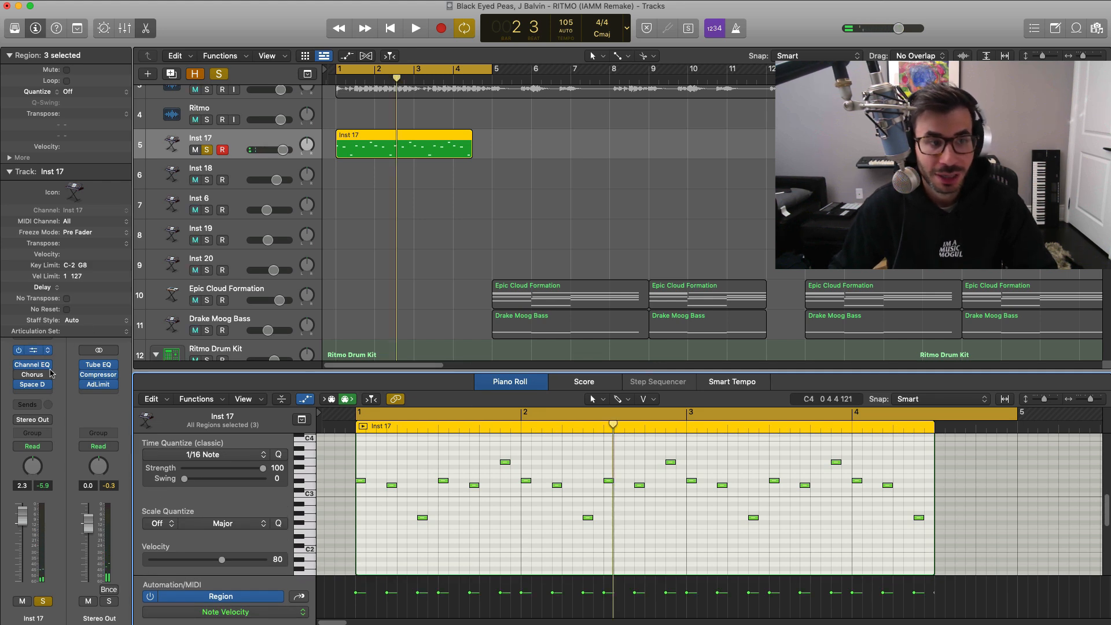
Step: Examine the ES2 synthesizer settings on the Inst 17 track and close the plug-in window
{"action": "left_click", "coordinate": [32, 351]}
{"action": "left_click_drag", "start_coordinate": [838, 156], "coordinate": [438, 48]}
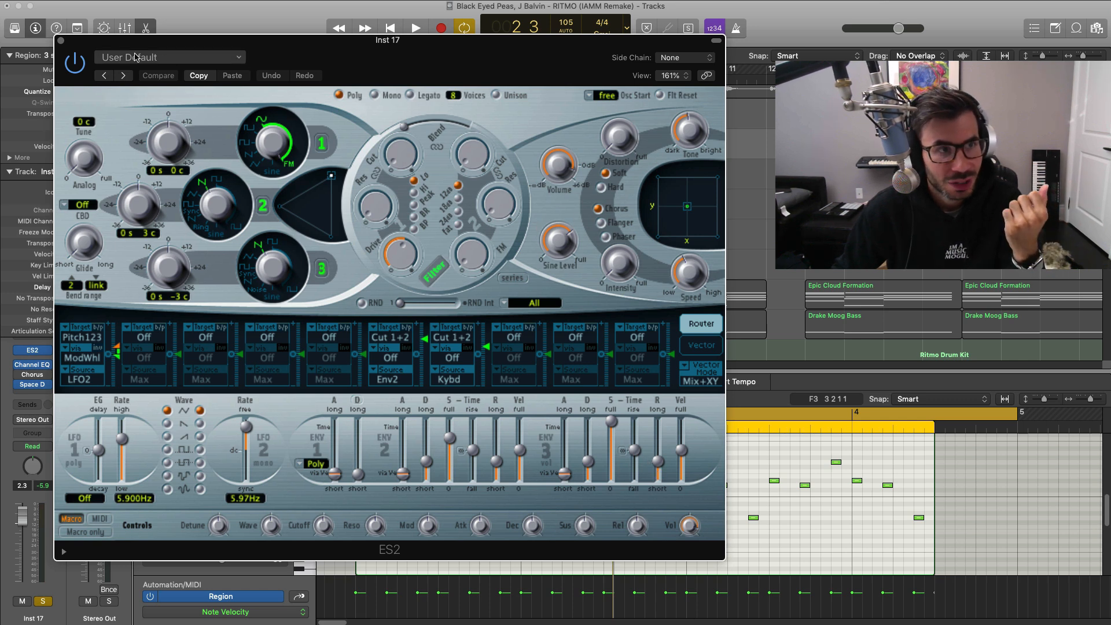
{"action": "left_click", "coordinate": [61, 40]}
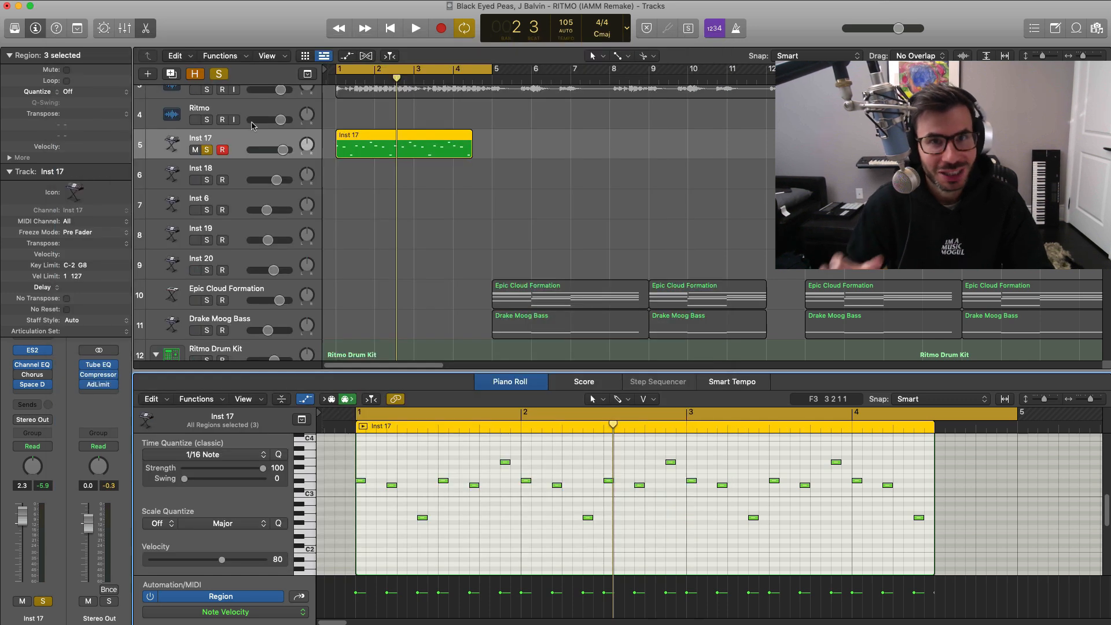
Step: Play the soloed Inst 17 part and examine its Channel EQ curve, then close the EQ window
{"action": "key", "text": "space"}
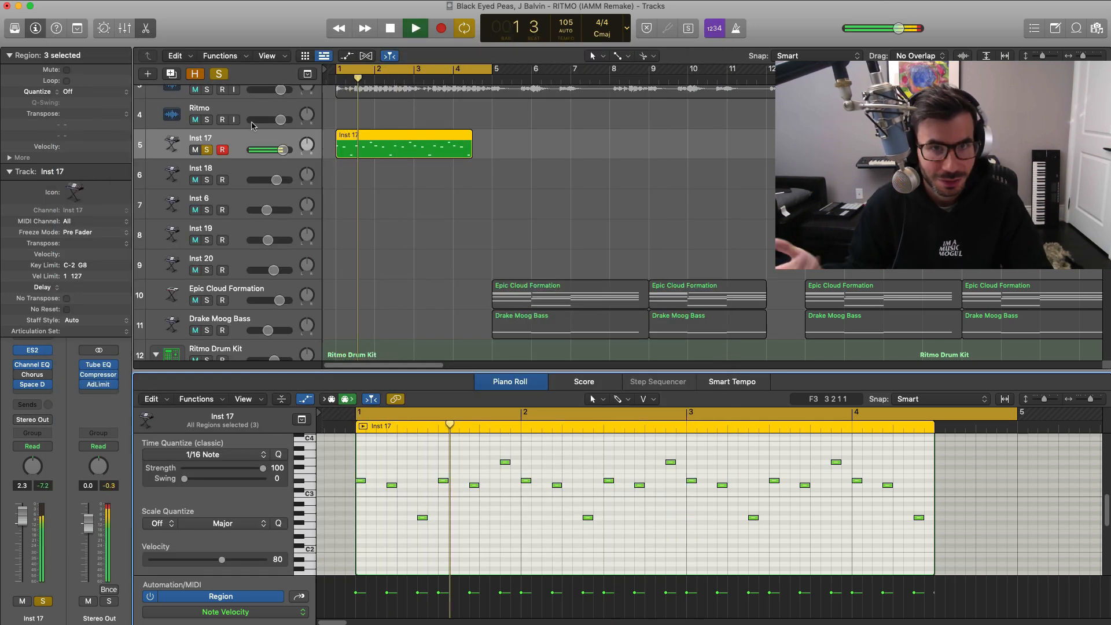
{"action": "left_click", "coordinate": [32, 364]}
{"action": "key", "text": "space"}
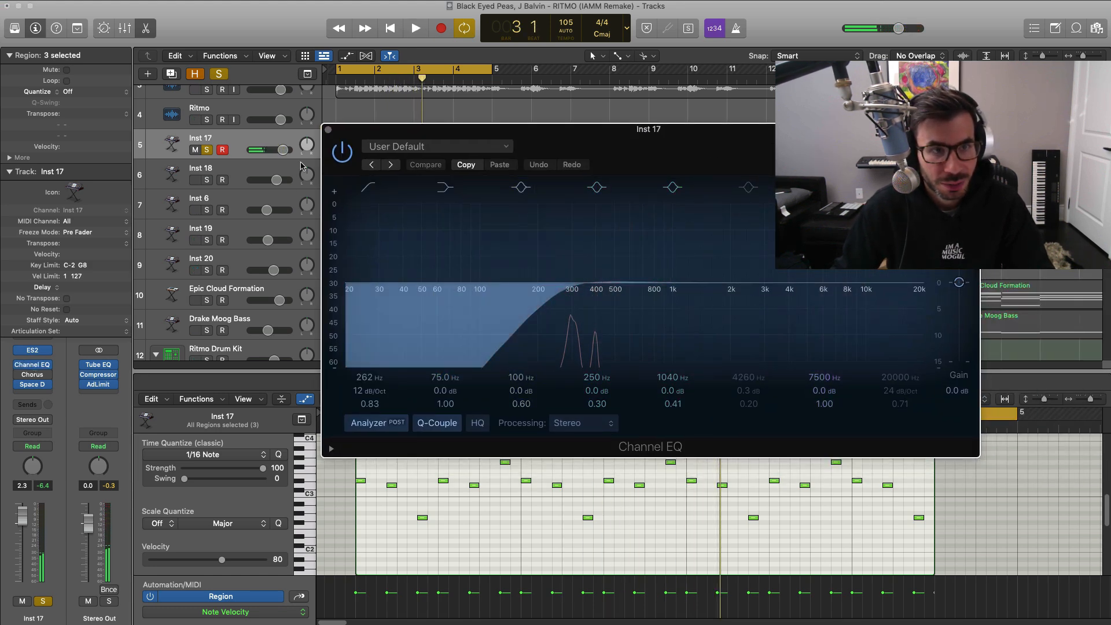
{"action": "left_click", "coordinate": [327, 130]}
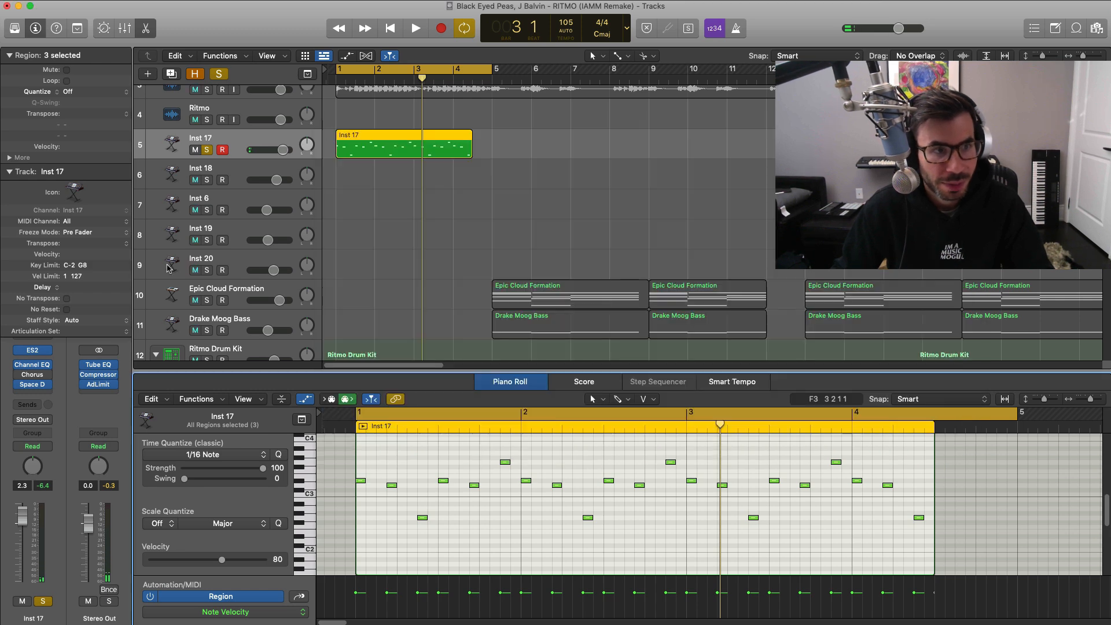
Step: Examine the Space Designer reverb settings of Inst 17 during playback, then close the plug-in and stop
{"action": "mouse_move", "coordinate": [33, 388]}
{"action": "key", "text": "space"}
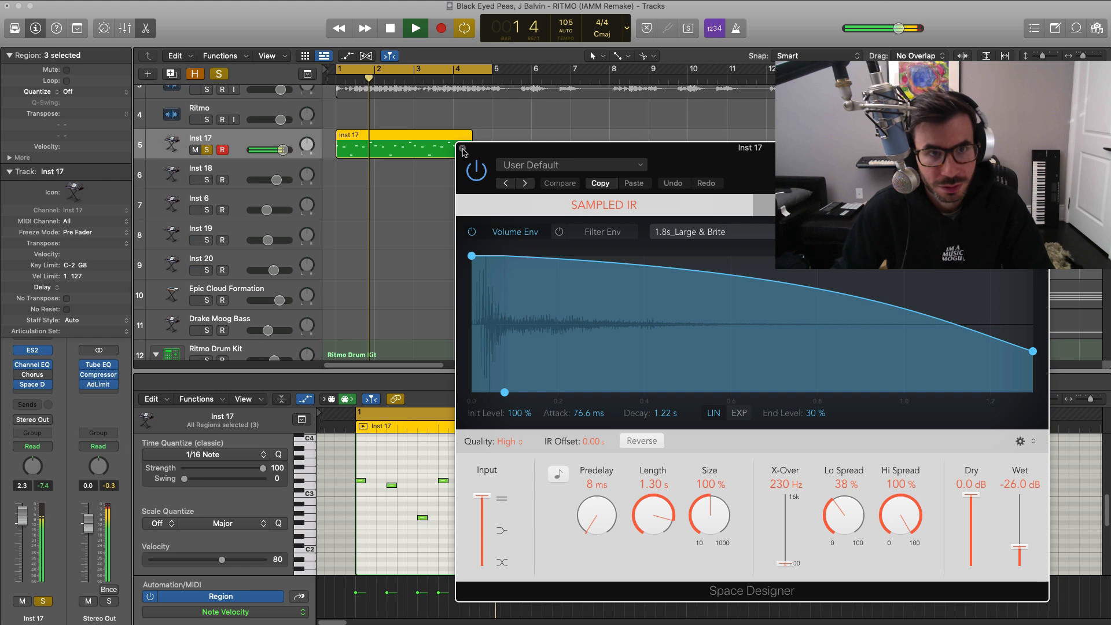
{"action": "left_click_drag", "start_coordinate": [463, 152], "coordinate": [145, 84]}
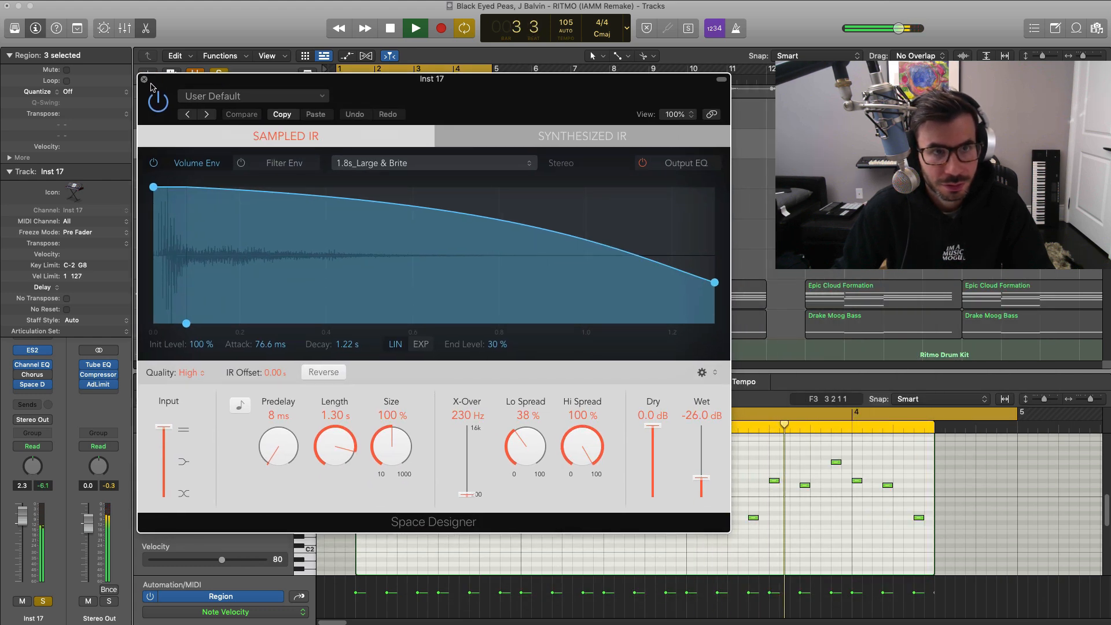
{"action": "left_click", "coordinate": [145, 81]}
{"action": "key", "text": "space"}
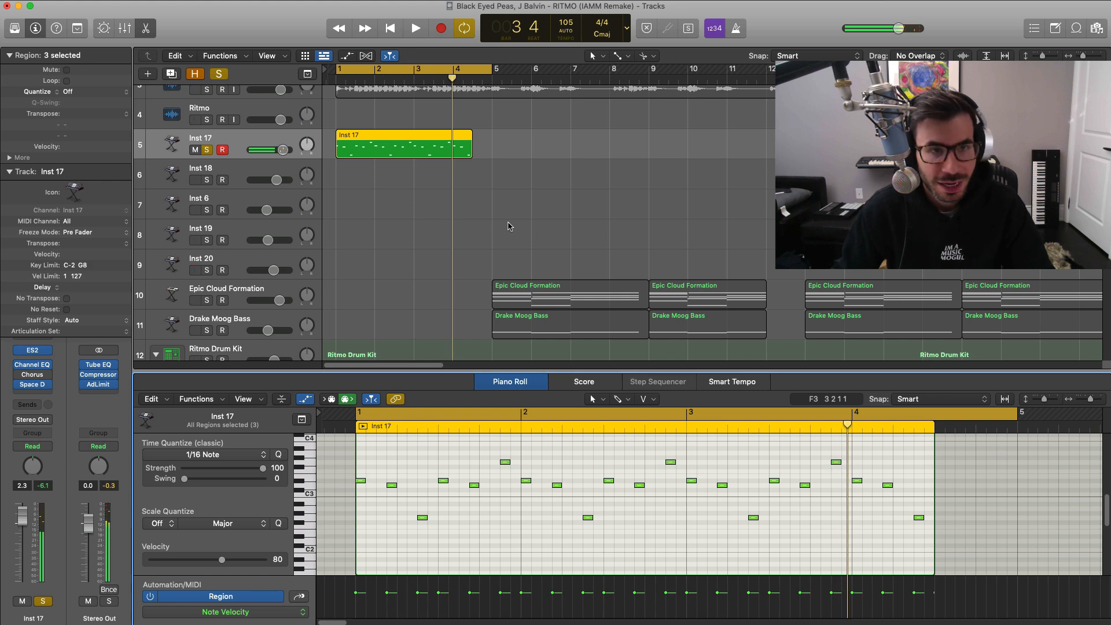
Step: Audition the Vocal Chop Bounce track together with Inst 17 by soloing it briefly, then unsolo it
{"action": "scroll", "coordinate": [501, 220], "scroll_direction": "down", "scroll_amount": 5}
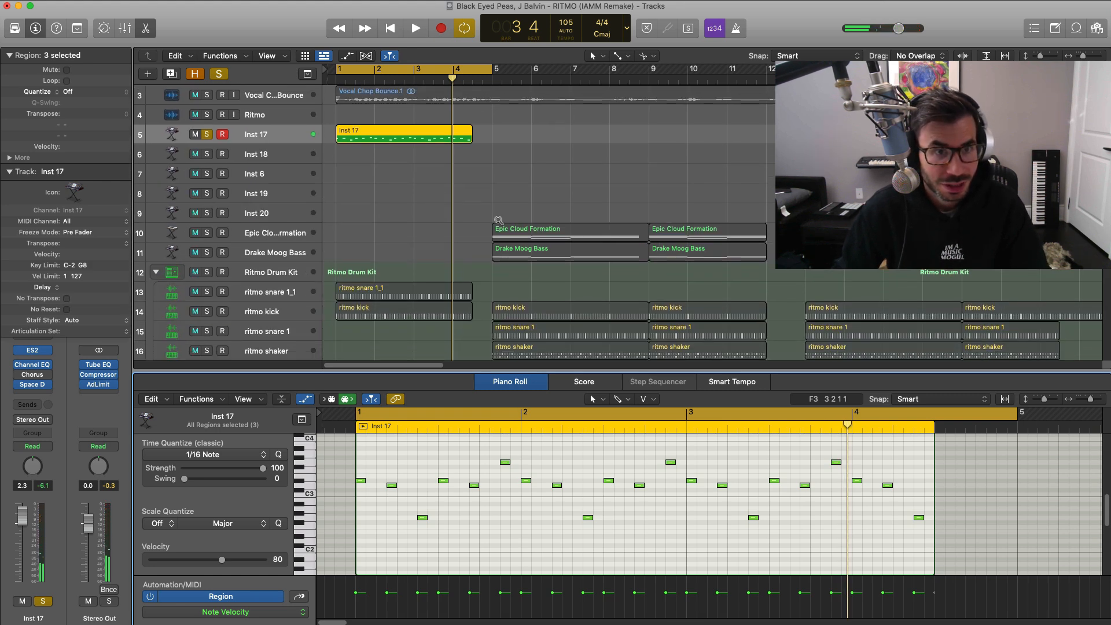
{"action": "left_click", "coordinate": [208, 95]}
{"action": "key", "text": "space"}
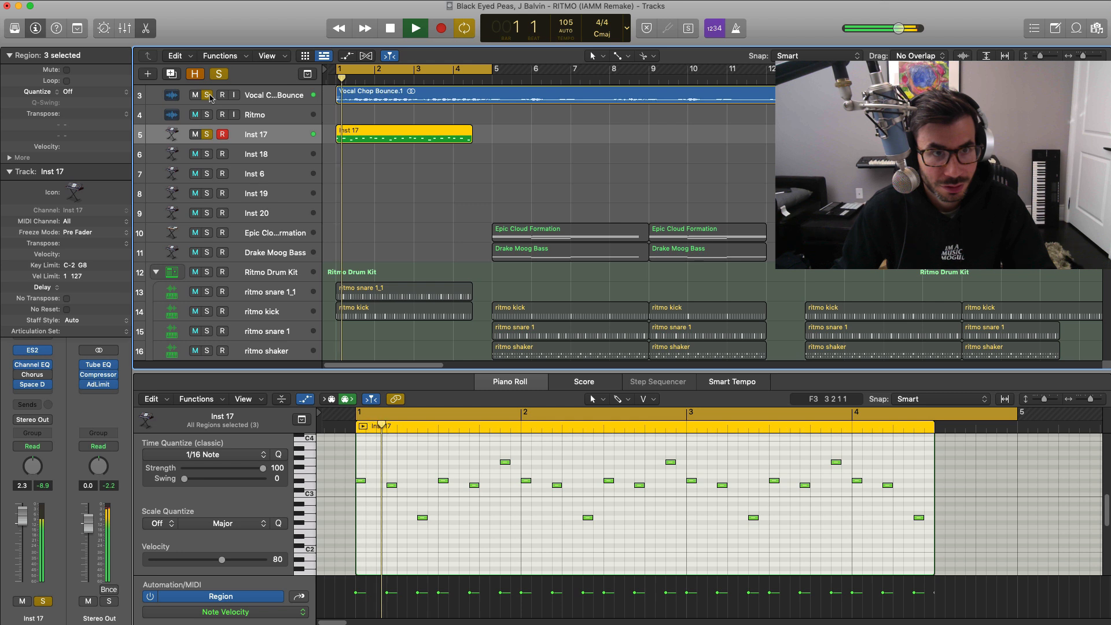
{"action": "left_click", "coordinate": [207, 95]}
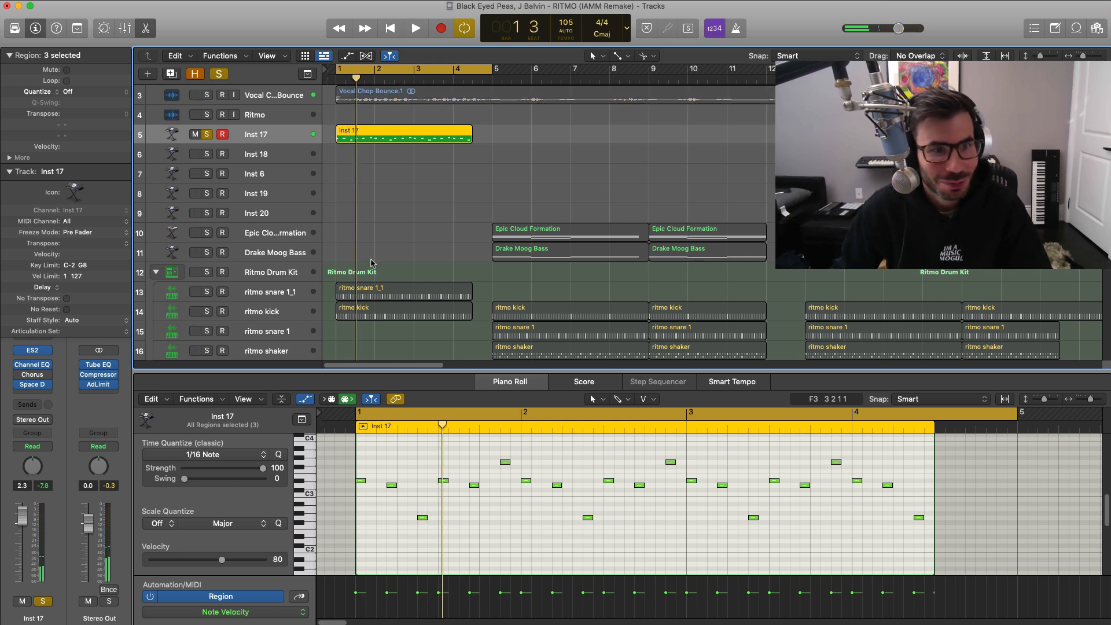
Step: Show the ritmo snare 1_1 pattern in the Step Sequencer and play the track soloed alongside Inst 17
{"action": "scroll", "coordinate": [374, 269], "scroll_direction": "down", "scroll_amount": 1}
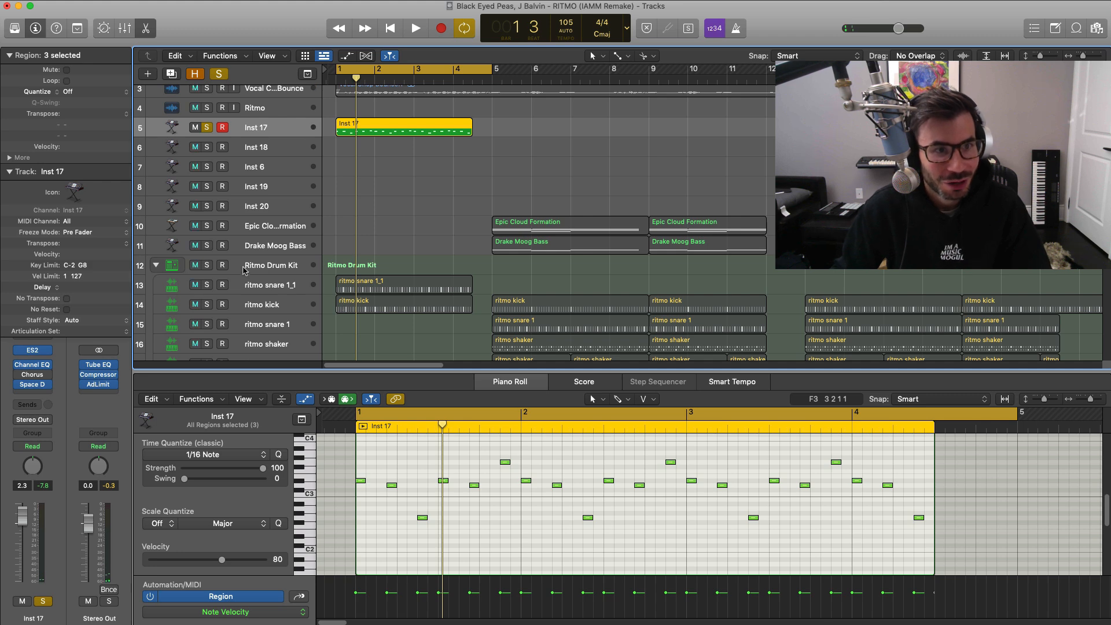
{"action": "left_click", "coordinate": [270, 287]}
{"action": "scroll", "coordinate": [304, 303], "scroll_direction": "down", "scroll_amount": 1}
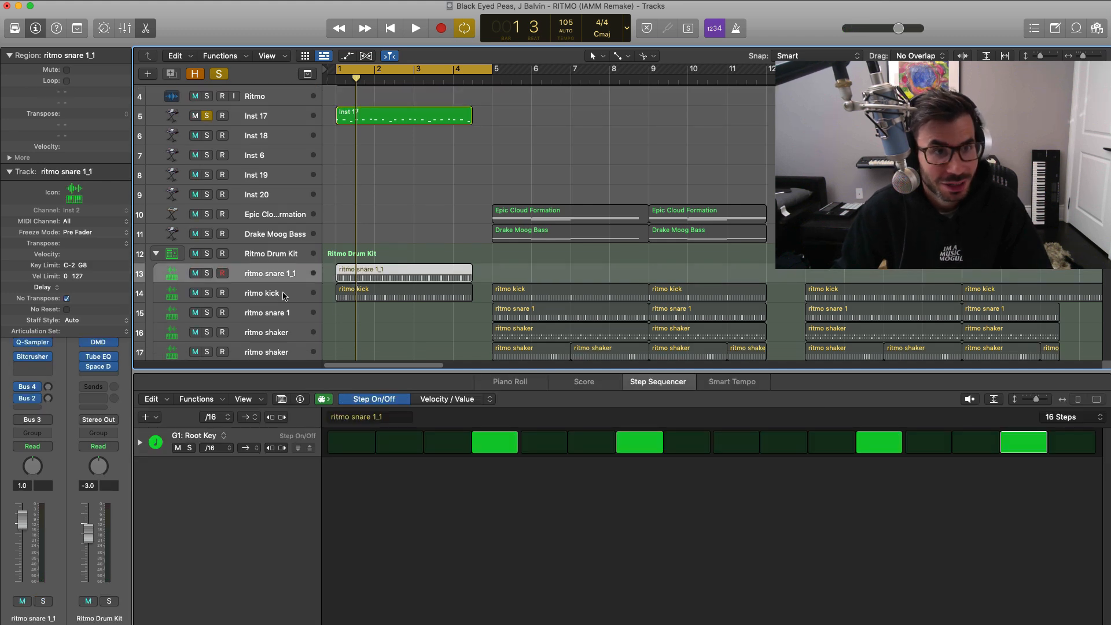
{"action": "left_click", "coordinate": [208, 273]}
{"action": "key", "text": "space"}
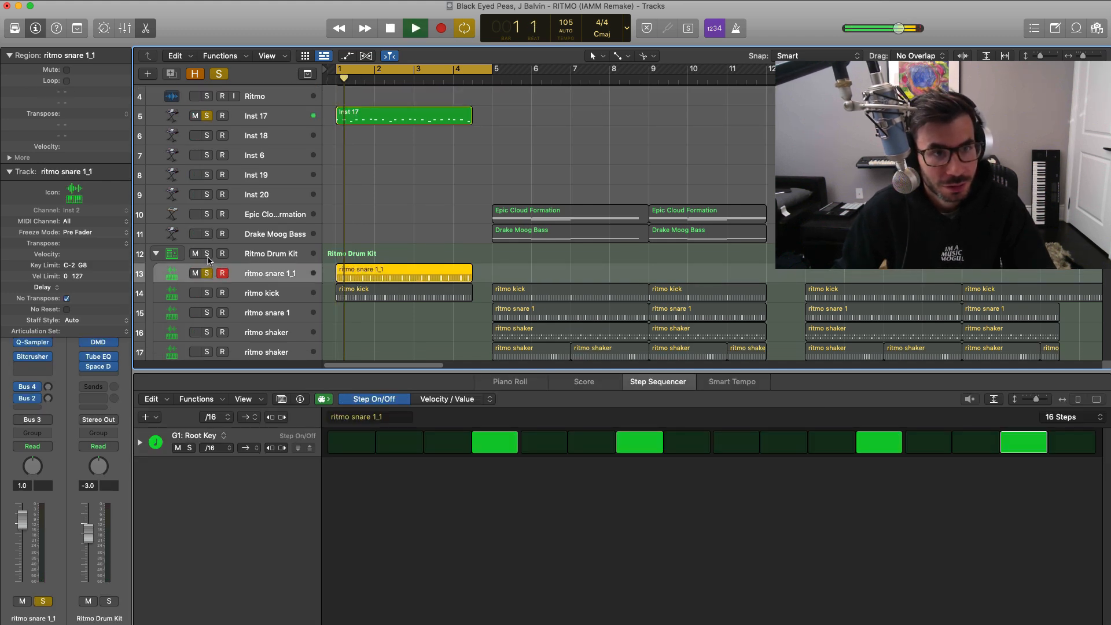
{"action": "scroll", "coordinate": [343, 312], "scroll_direction": "down", "scroll_amount": 2}
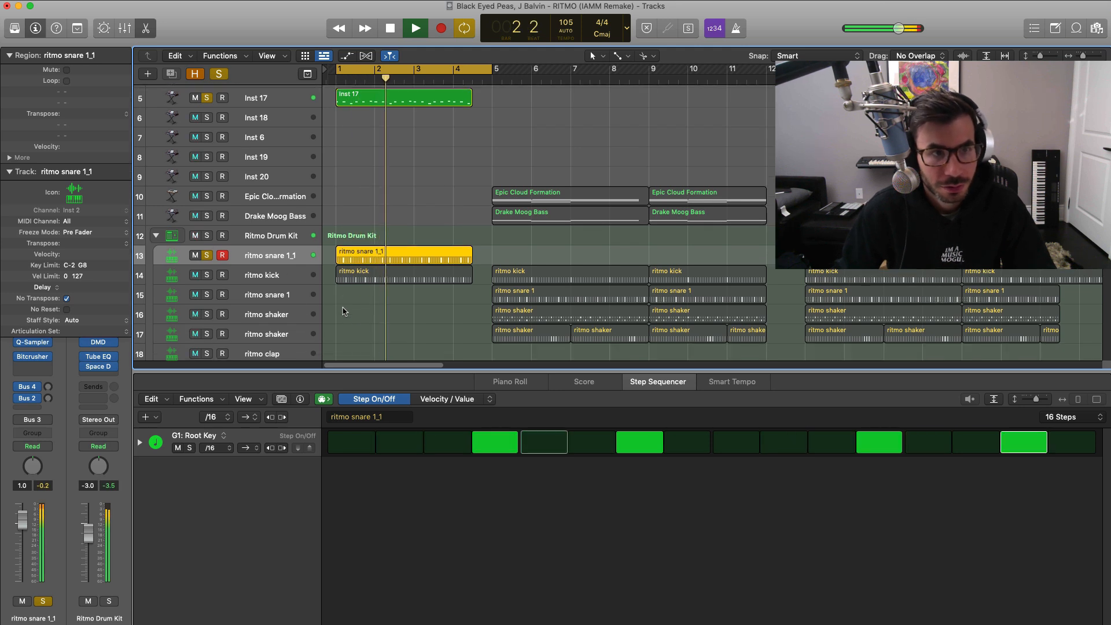
Step: Add the ritmo kick track to the solo, restart playback and show the first ritmo kick region's step pattern
{"action": "key", "text": "space"}
{"action": "left_click", "coordinate": [208, 275]}
{"action": "key", "text": "space"}
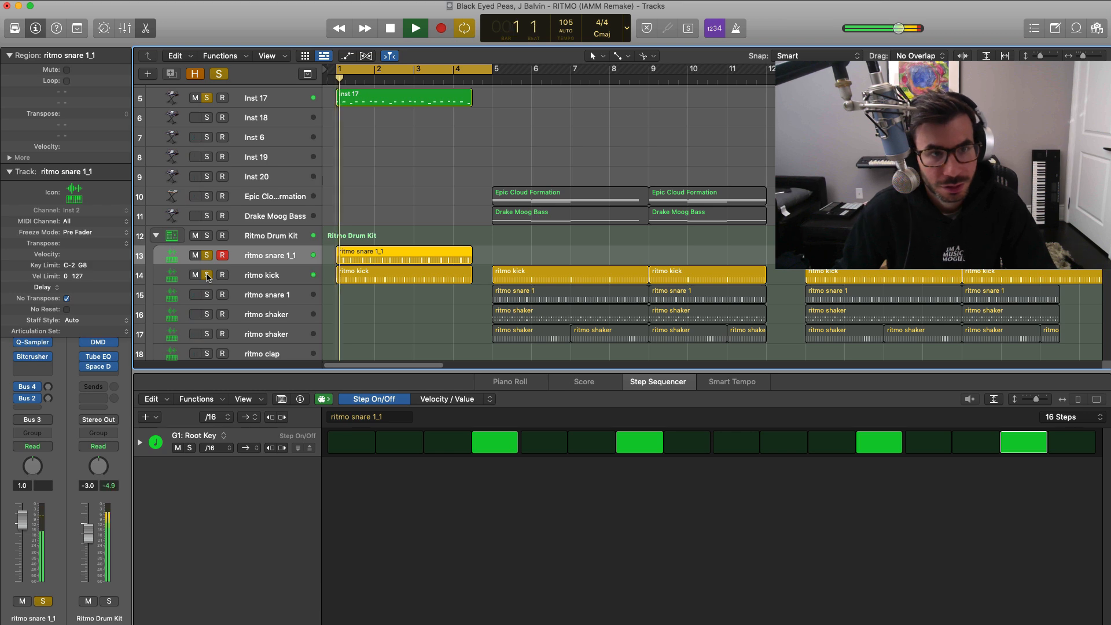
{"action": "left_click", "coordinate": [380, 270]}
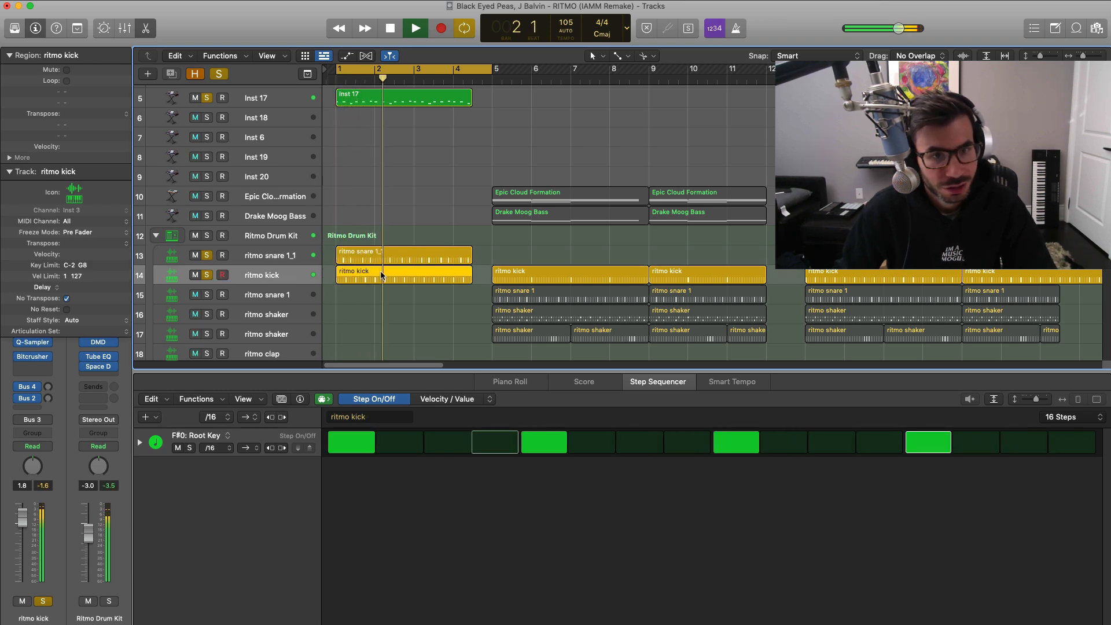
{"action": "scroll", "coordinate": [414, 263], "scroll_direction": "down", "scroll_amount": 7}
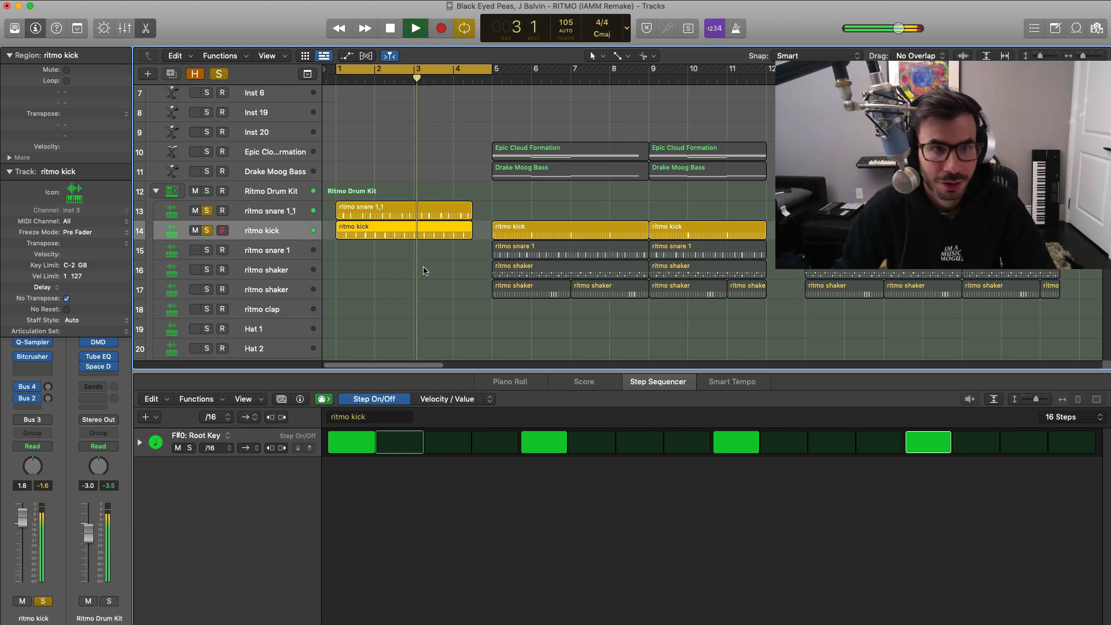
{"action": "scroll", "coordinate": [425, 269], "scroll_direction": "up", "scroll_amount": 8}
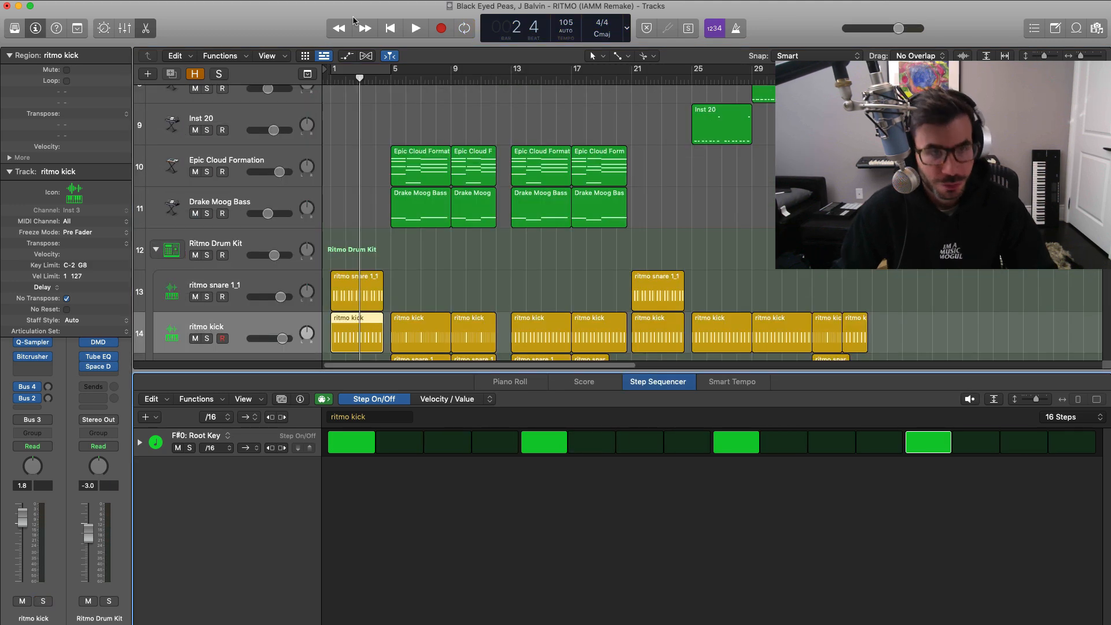
Step: Solo the Inst 6 track and play it with cycling enabled over bars 1 to 5
{"action": "key", "text": "x"}
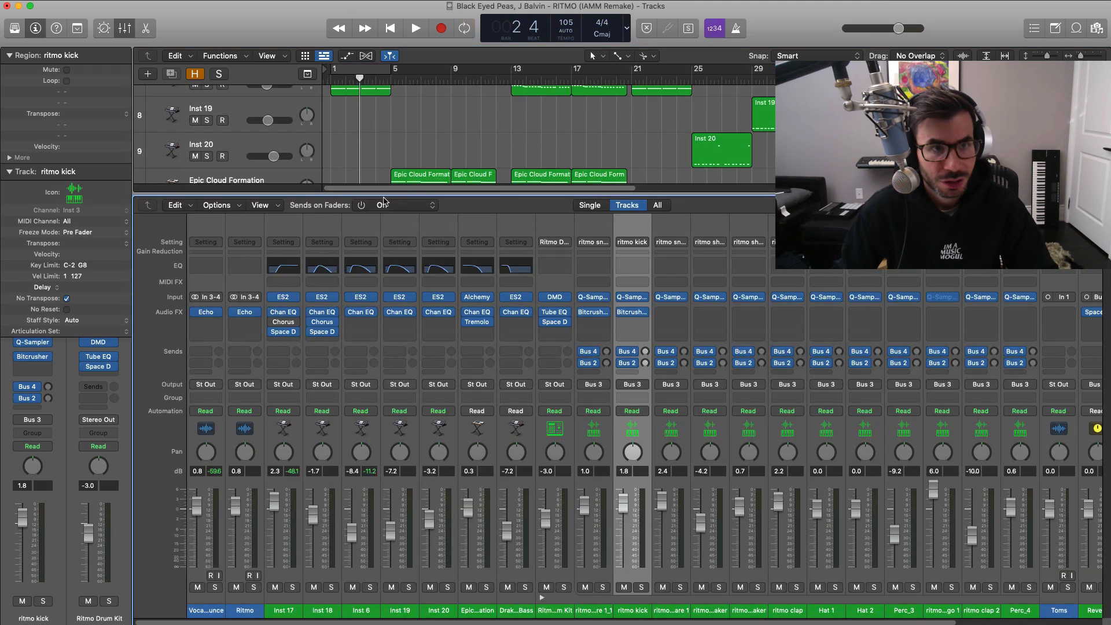
{"action": "key", "text": "x"}
{"action": "scroll", "coordinate": [260, 169], "scroll_direction": "up", "scroll_amount": 2}
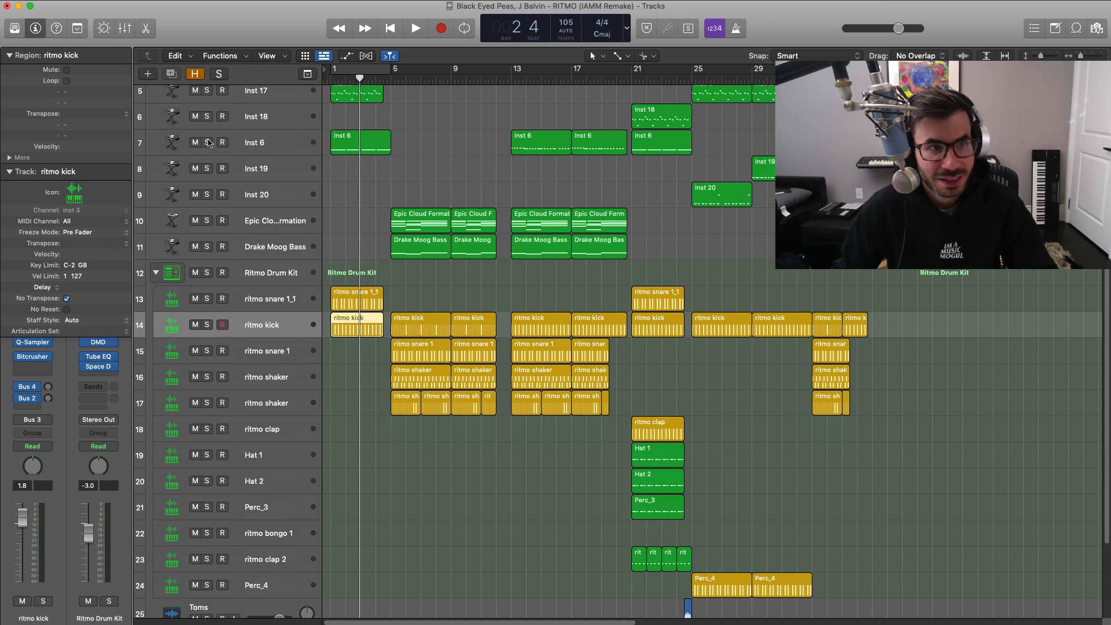
{"action": "left_click", "coordinate": [208, 142]}
{"action": "left_click", "coordinate": [343, 76]}
{"action": "key", "text": "space"}
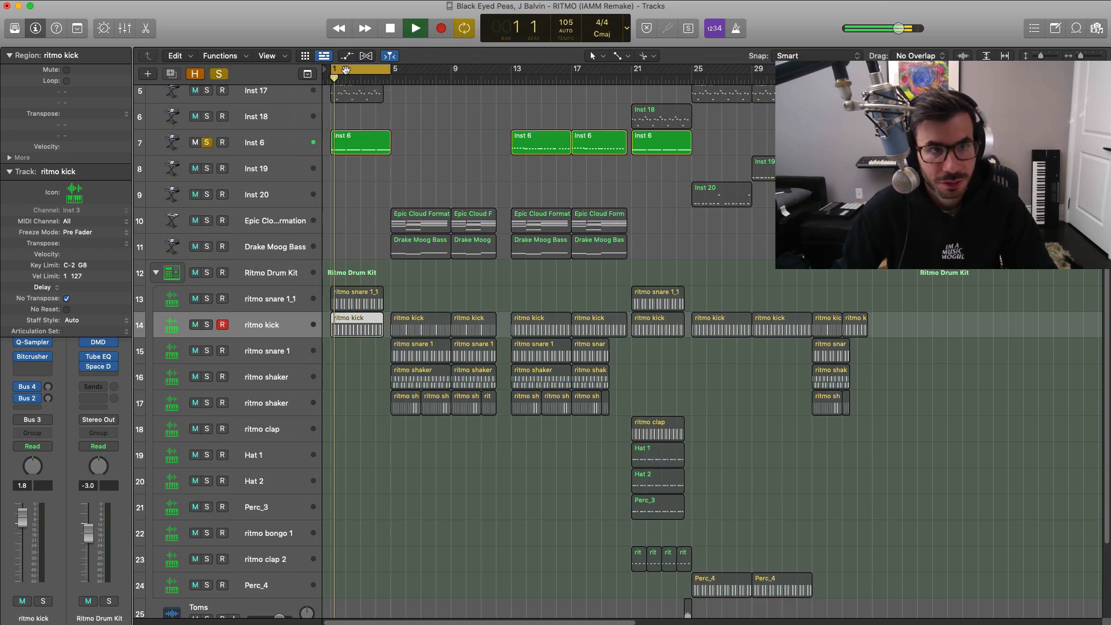
{"action": "key", "text": "super+Up"}
{"action": "key", "text": "super+Up"}
{"action": "key", "text": "super+Up"}
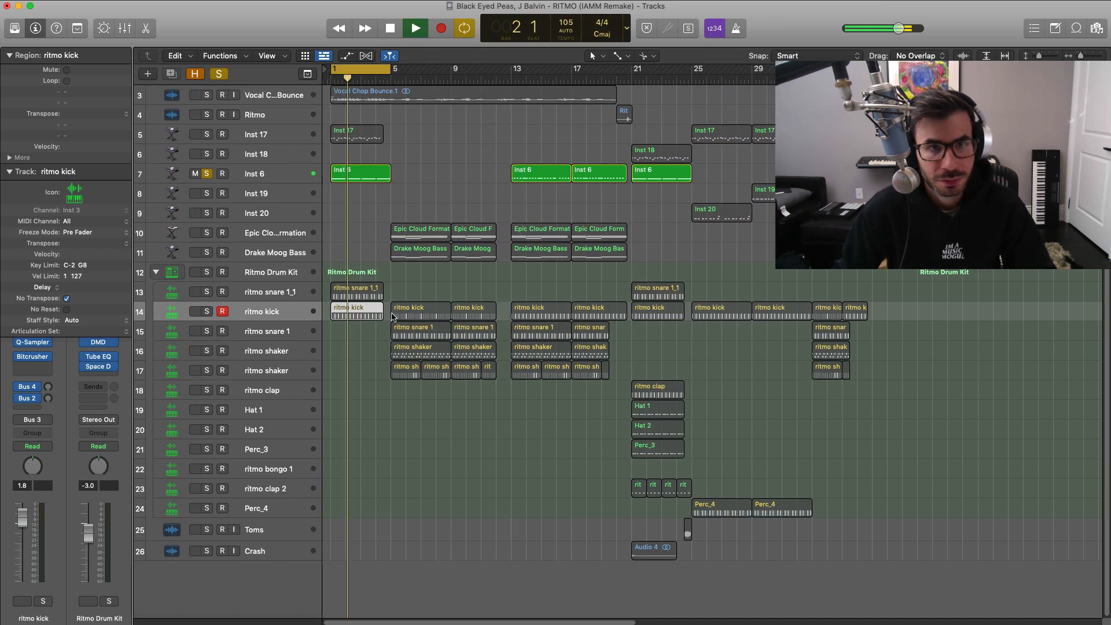
Step: Open the first Inst 6 region's notes in the Piano Roll and stop playback
{"action": "left_click", "coordinate": [360, 179]}
{"action": "double_click", "coordinate": [360, 179]}
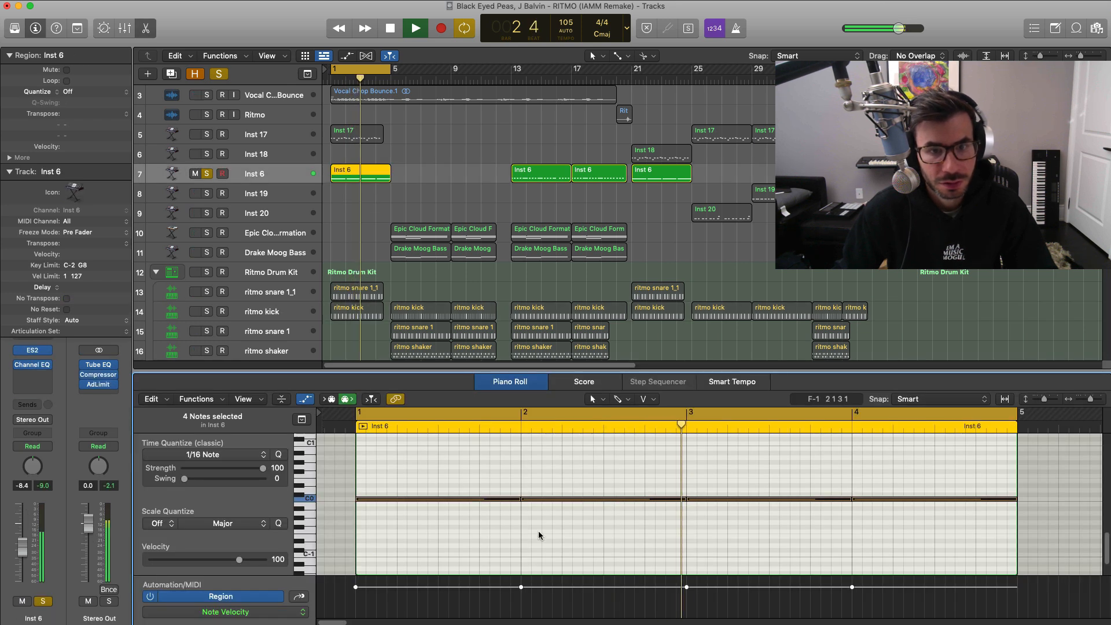
{"action": "key", "text": "space"}
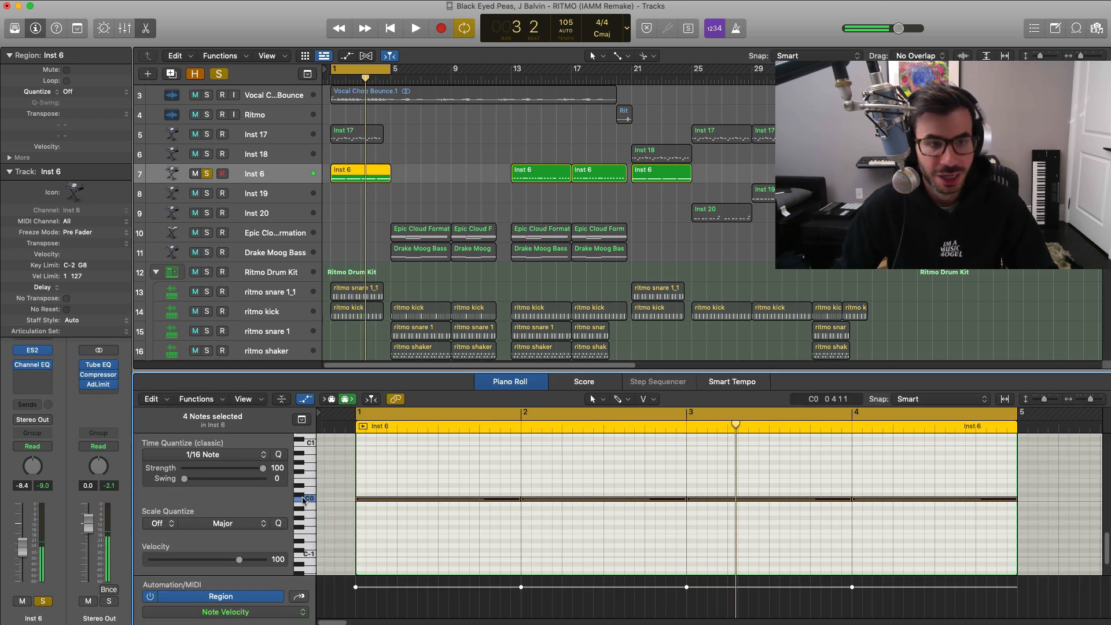
Step: Examine the ES2 synthesizer settings on the Inst 6 track and close the plug-in window
{"action": "left_click", "coordinate": [36, 351]}
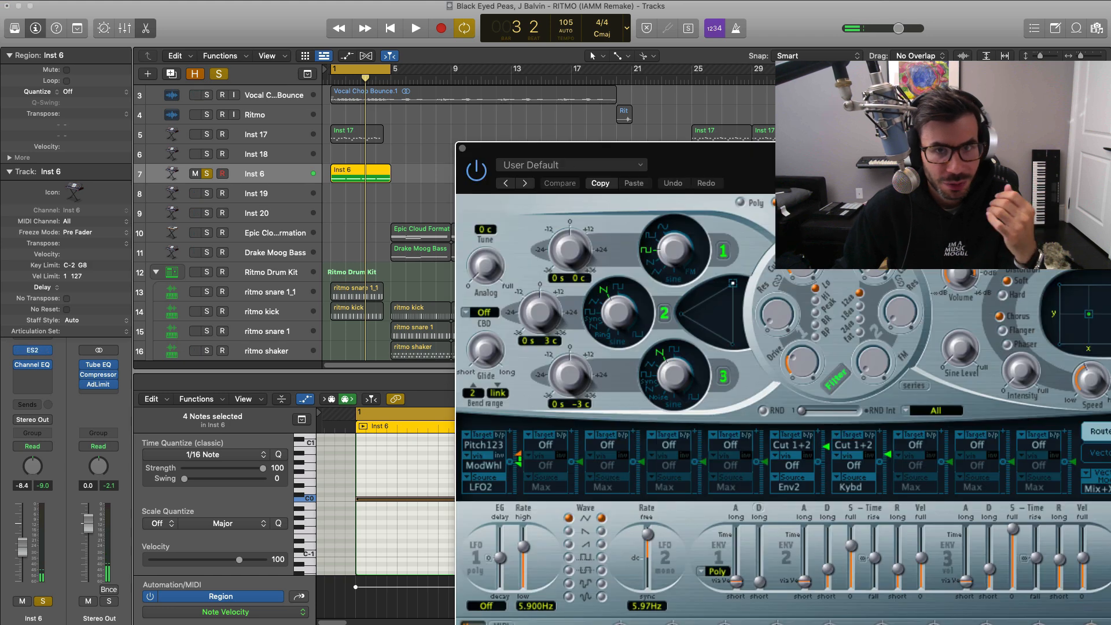
{"action": "left_click_drag", "start_coordinate": [915, 170], "coordinate": [499, 52]}
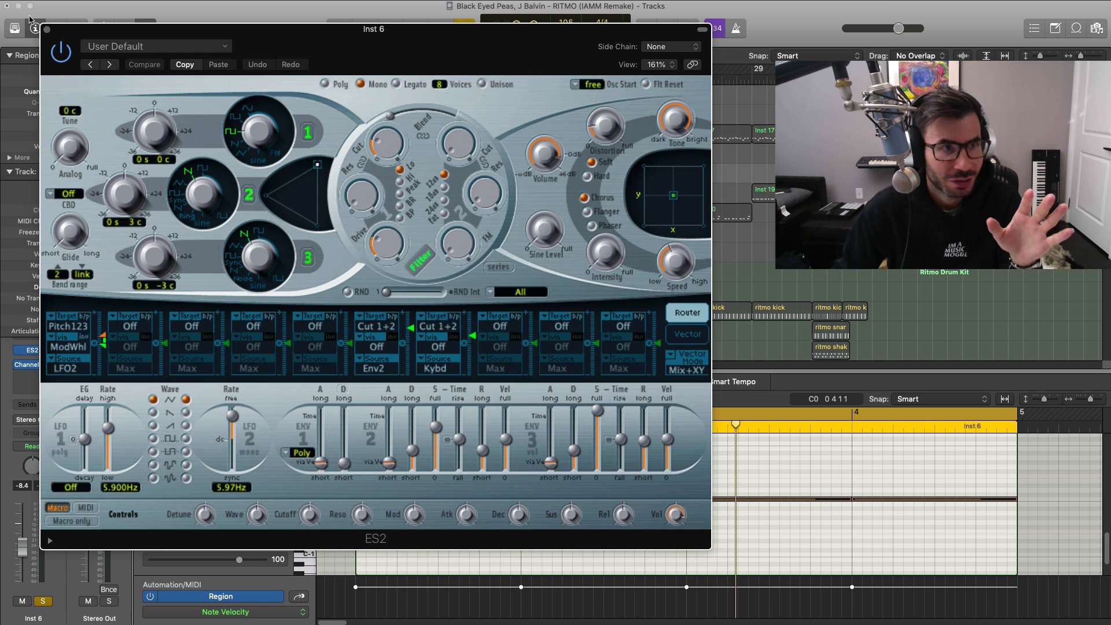
{"action": "left_click", "coordinate": [47, 30]}
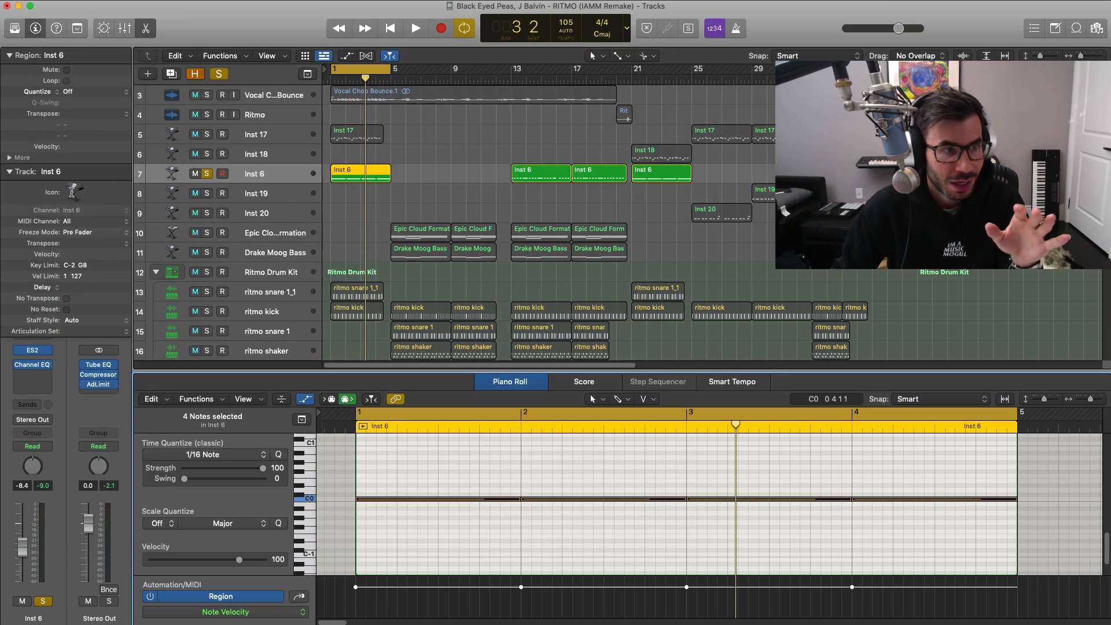
Step: Play the soloed Inst 6 track from the beginning, examine its Channel EQ curve and close the plug-in window
{"action": "key", "text": "Return"}
{"action": "key", "text": "space"}
{"action": "left_click", "coordinate": [33, 364]}
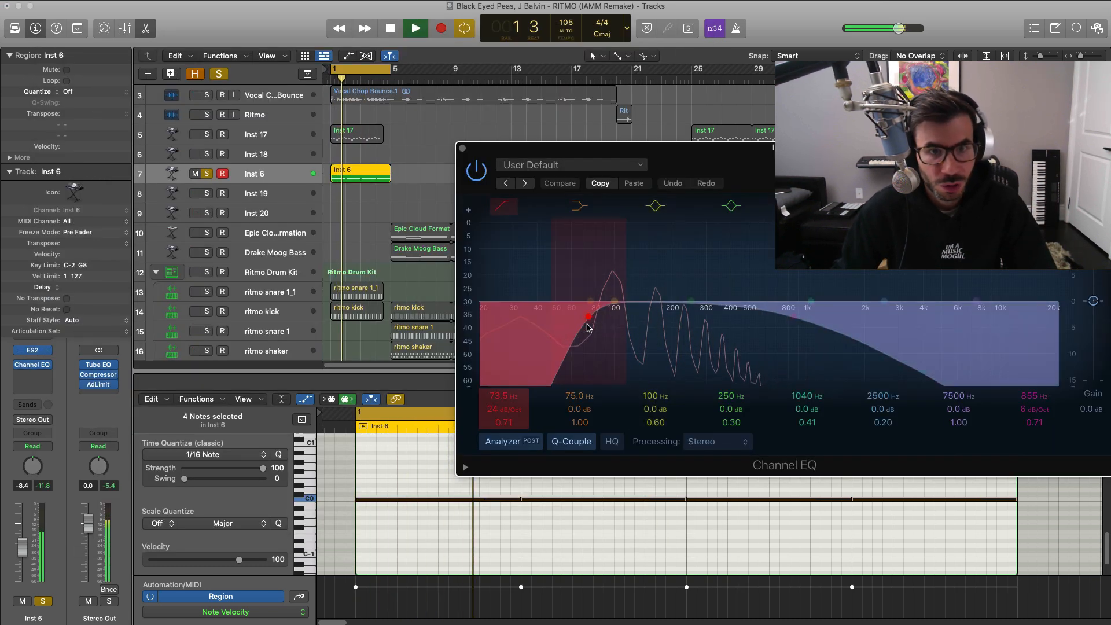
{"action": "left_click", "coordinate": [463, 148]}
Step: Add Inst 17 and the Ritmo Drum Kit to the solo, audition them with Inst 6, then stop and close the Piano Roll
{"action": "left_click", "coordinate": [207, 137]}
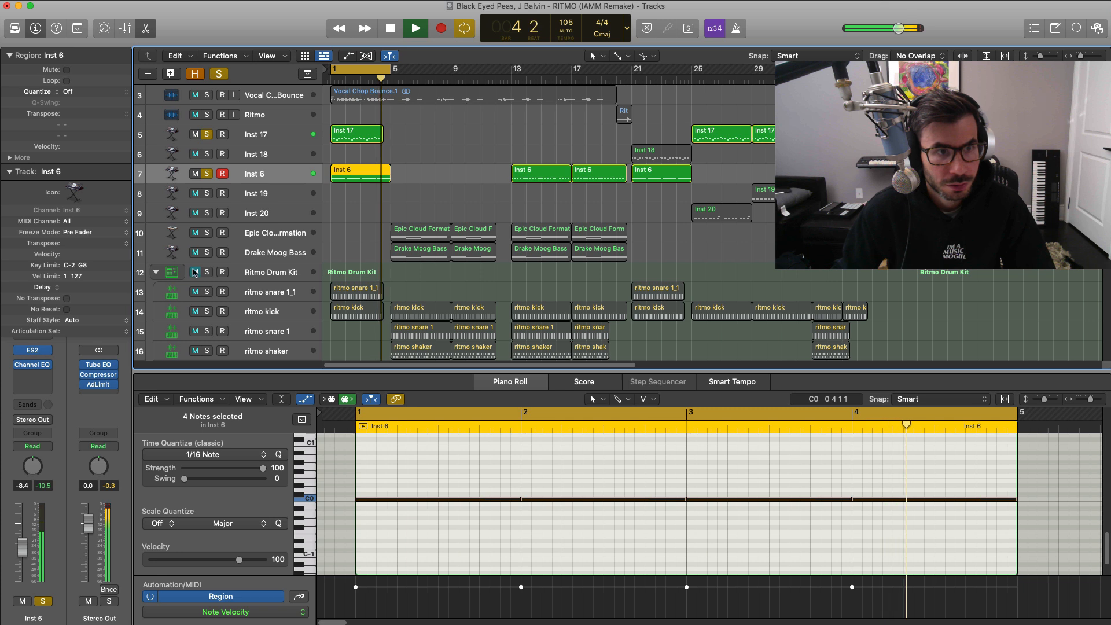
{"action": "left_click", "coordinate": [208, 272]}
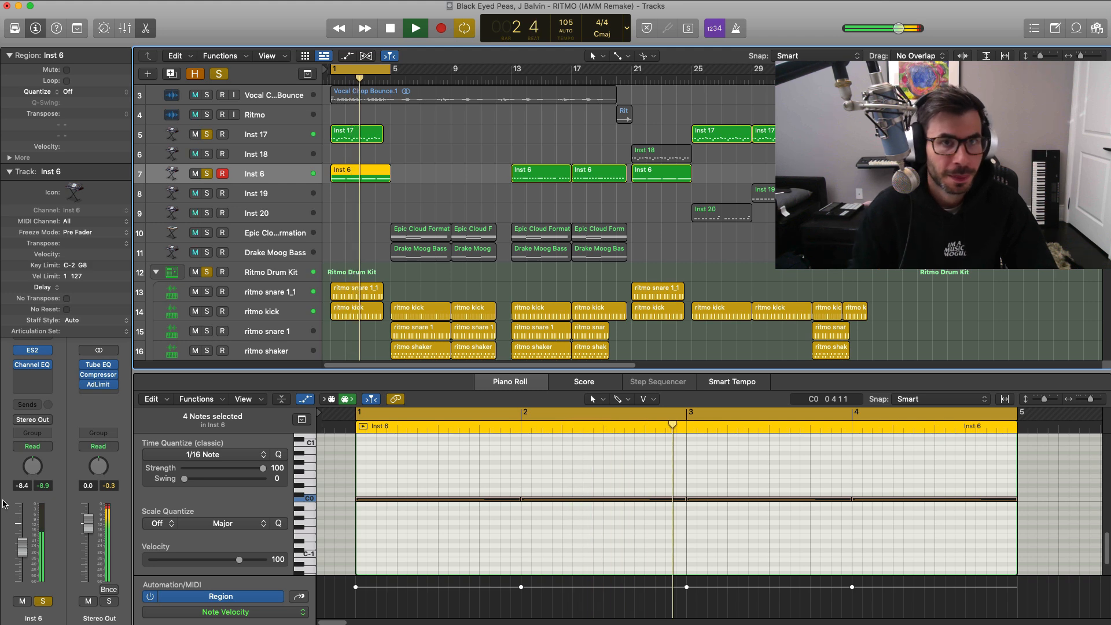
{"action": "key", "text": "space"}
{"action": "key", "text": "p"}
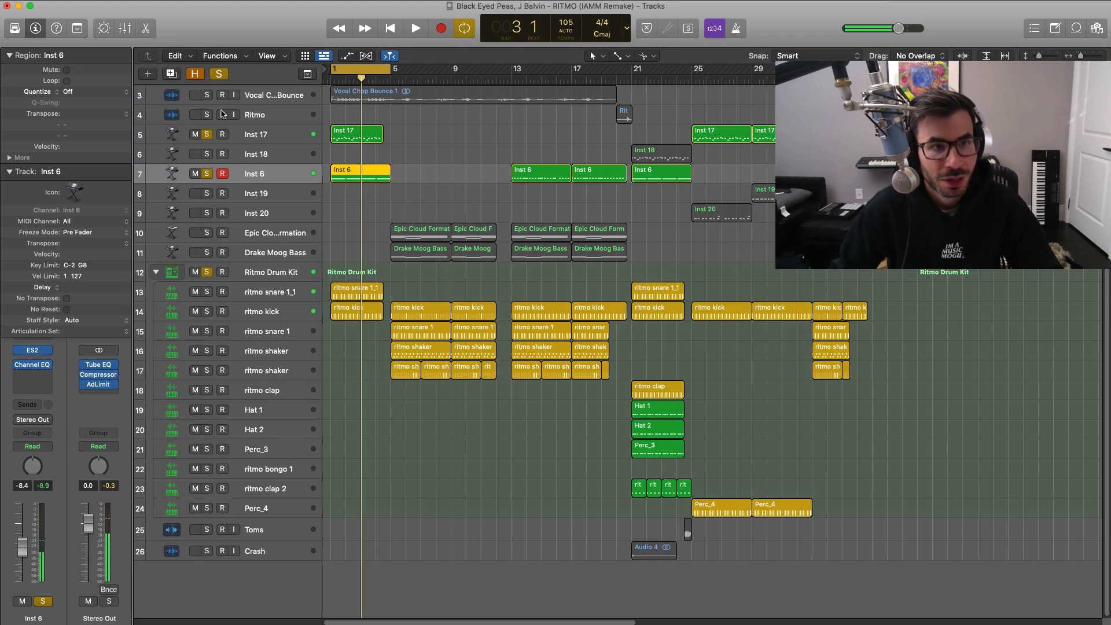
Step: Move the cycle range to bars 5 to 9 and play only the Epic Cloud Formation track in solo
{"action": "left_click_drag", "start_coordinate": [356, 74], "coordinate": [410, 70]}
{"action": "left_click", "coordinate": [207, 175]}
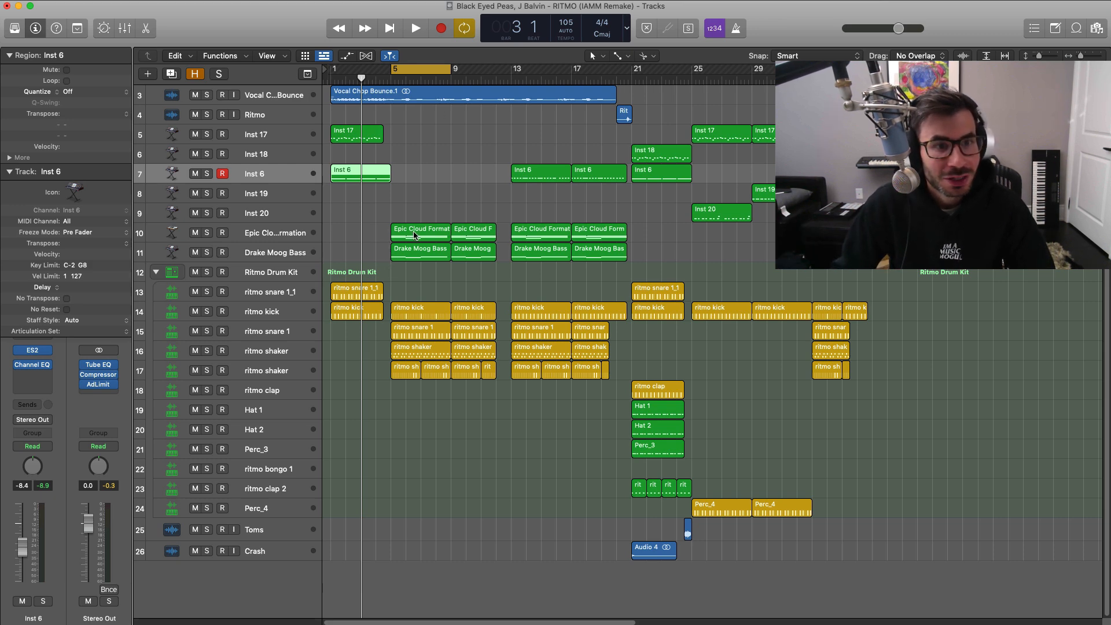
{"action": "left_click", "coordinate": [207, 233]}
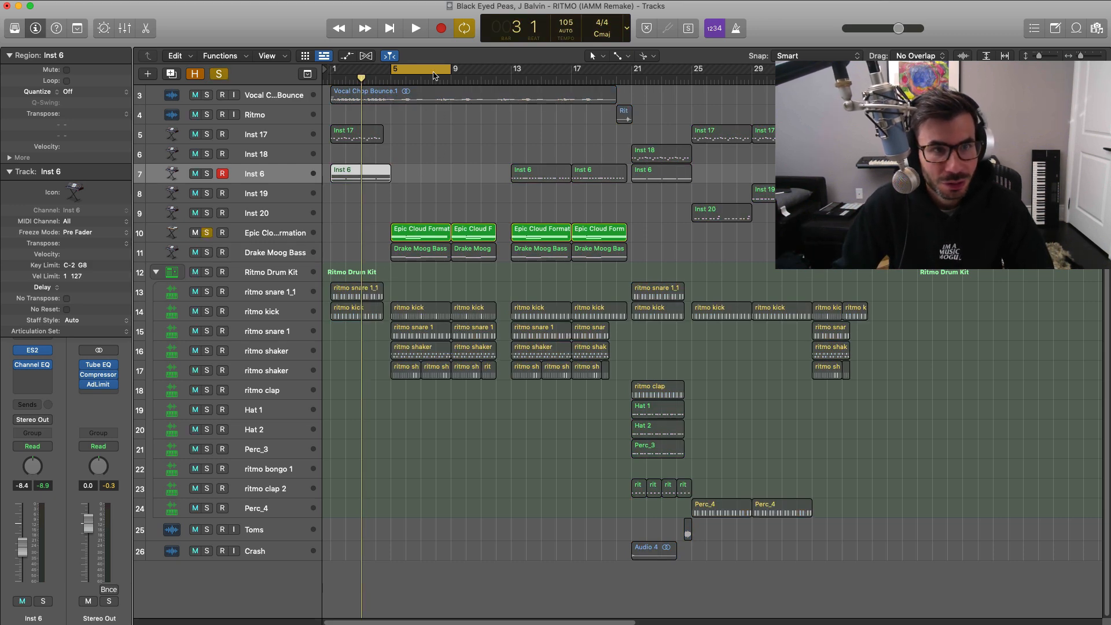
{"action": "key", "text": "space"}
Step: Open the first Epic Cloud Formation region's notes in the Piano Roll and enlarge the editor to show the chords
{"action": "double_click", "coordinate": [425, 230]}
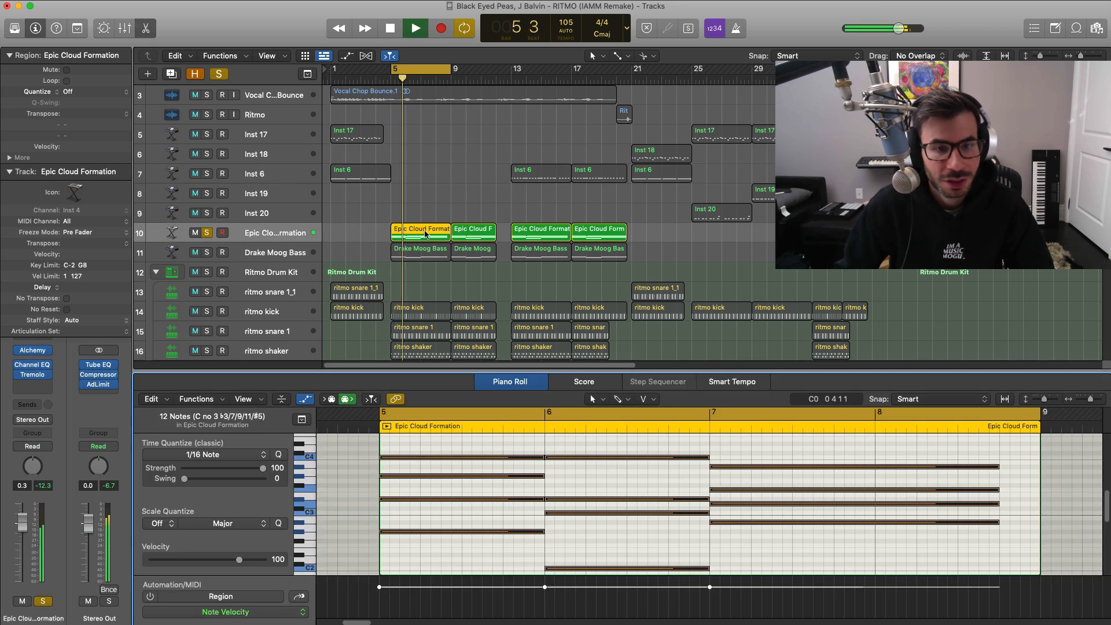
{"action": "left_click_drag", "start_coordinate": [554, 373], "coordinate": [561, 262]}
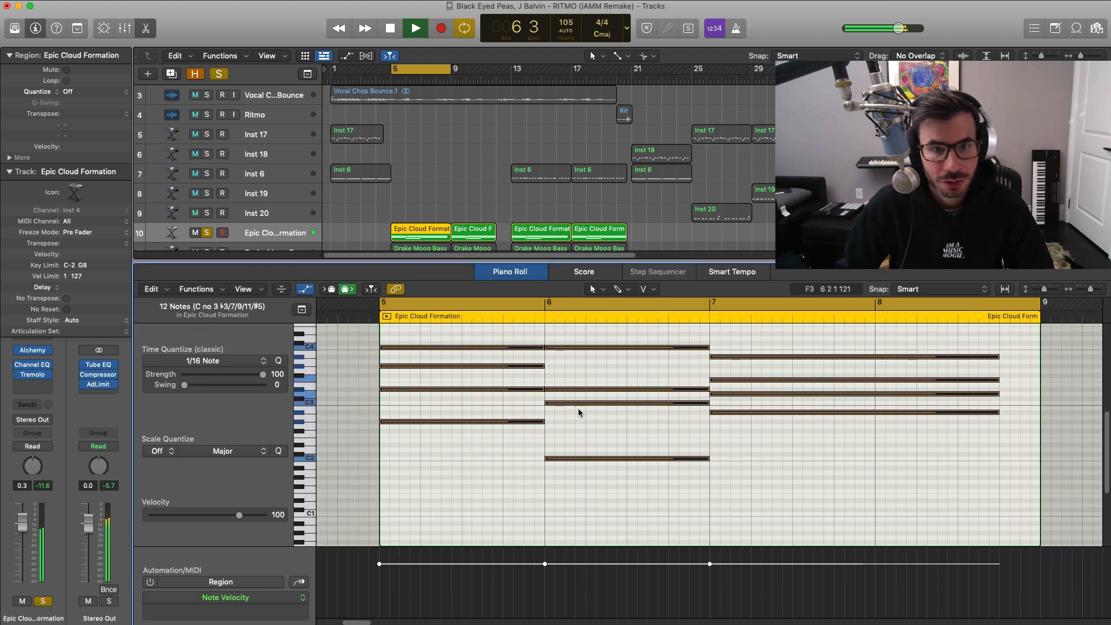
{"action": "scroll", "coordinate": [561, 432], "scroll_direction": "left", "scroll_amount": 2}
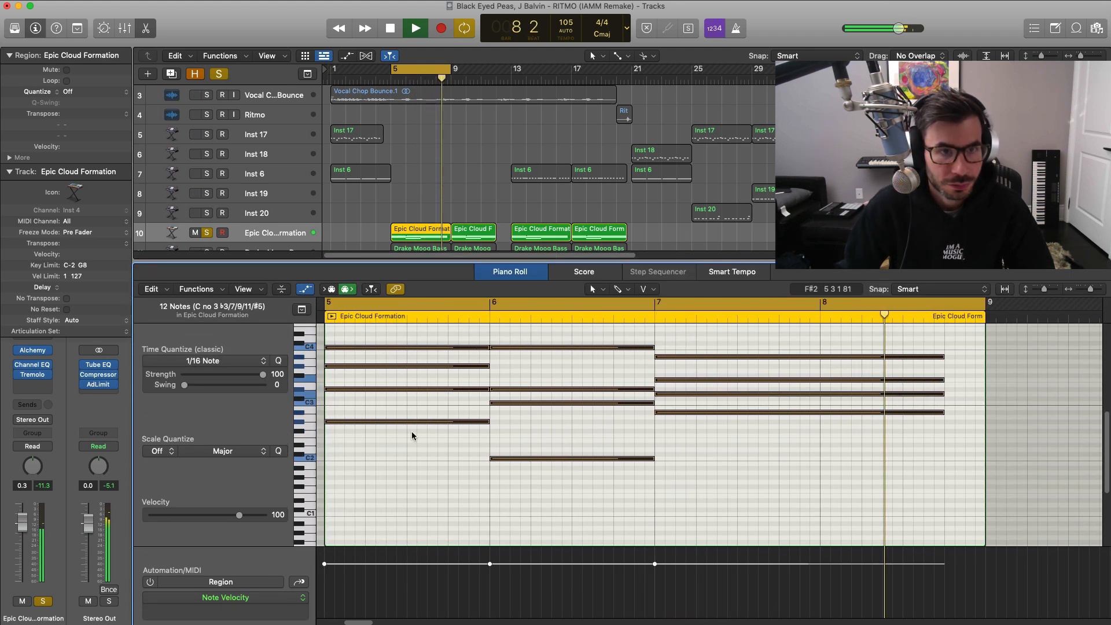
Step: Examine the Epic Cloud Formation preset in the track's Alchemy synthesizer and close the plug-in window
{"action": "left_click", "coordinate": [39, 354]}
{"action": "left_click_drag", "start_coordinate": [659, 150], "coordinate": [228, 46]}
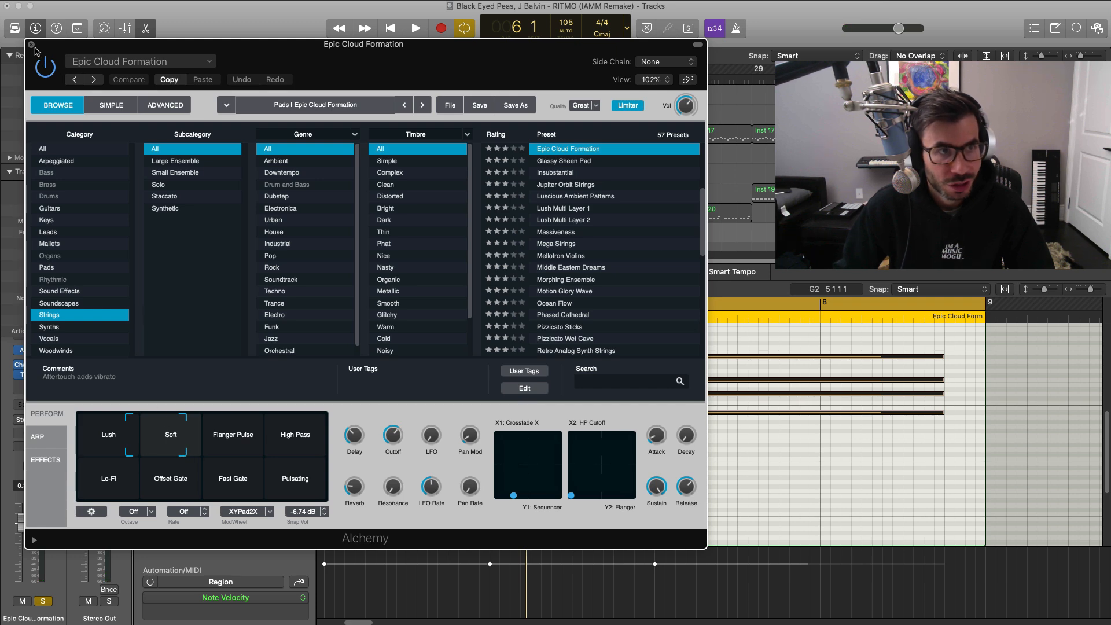
{"action": "key", "text": "super+w"}
Step: Compare the Epic Cloud Formation sound with its Channel EQ bypassed and active during playback, then close the EQ
{"action": "left_click", "coordinate": [35, 366]}
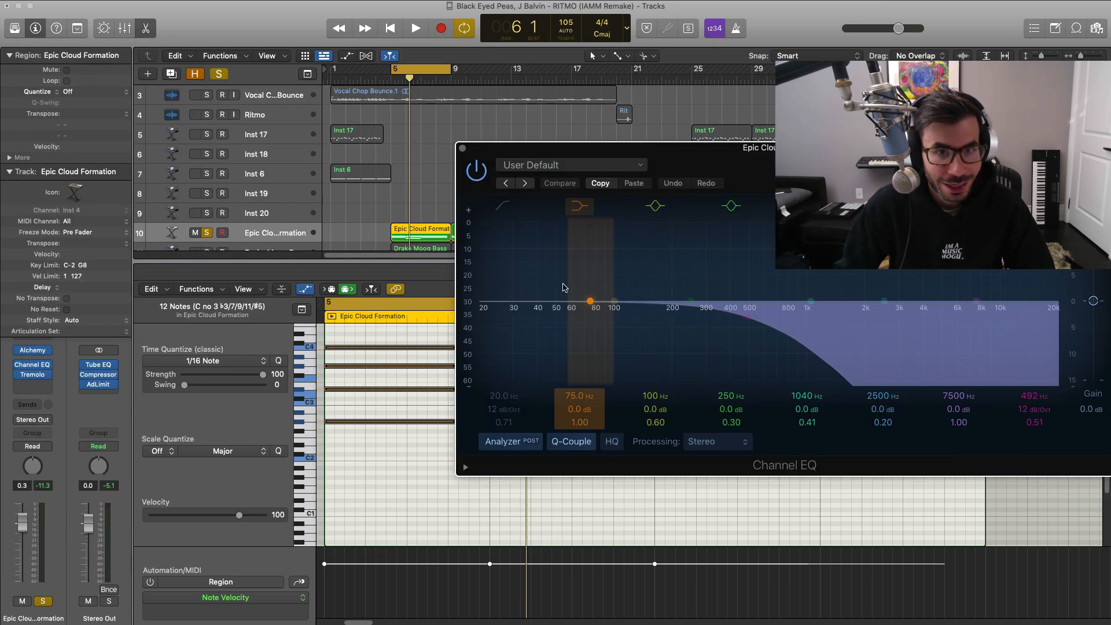
{"action": "left_click_drag", "start_coordinate": [778, 178], "coordinate": [357, 30]}
{"action": "key", "text": "space"}
{"action": "left_click", "coordinate": [60, 43]}
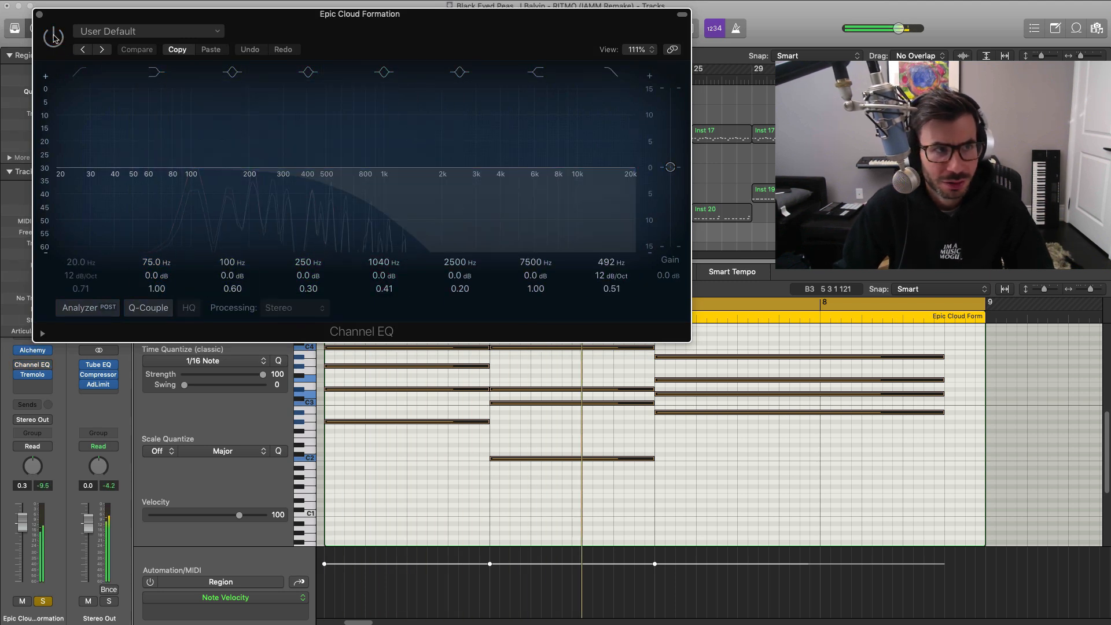
{"action": "left_click", "coordinate": [58, 40]}
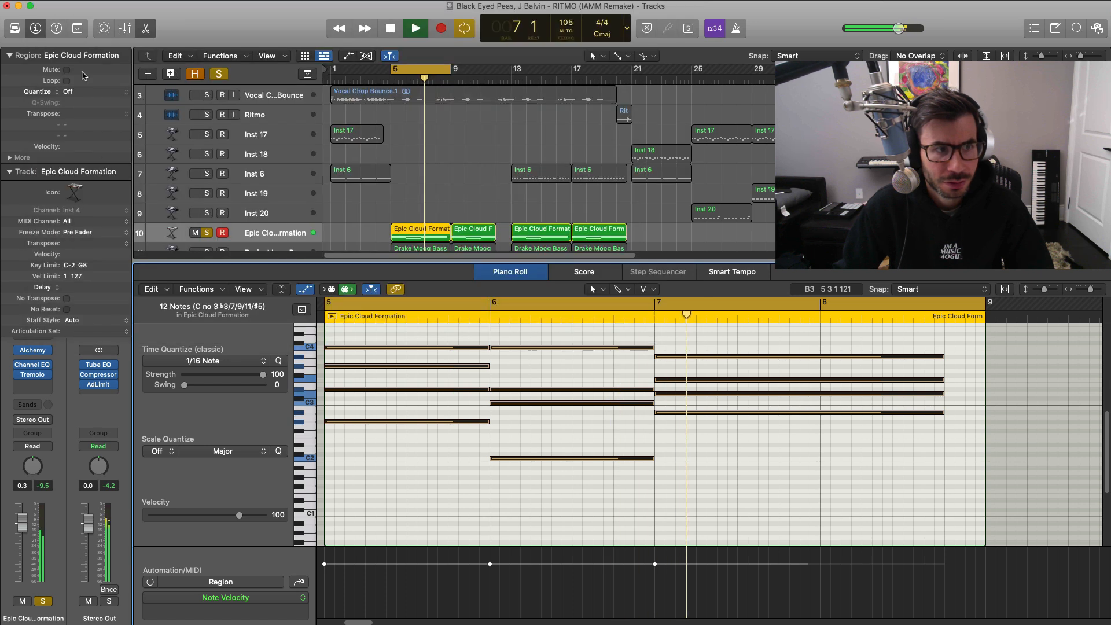
{"action": "left_click", "coordinate": [39, 14]}
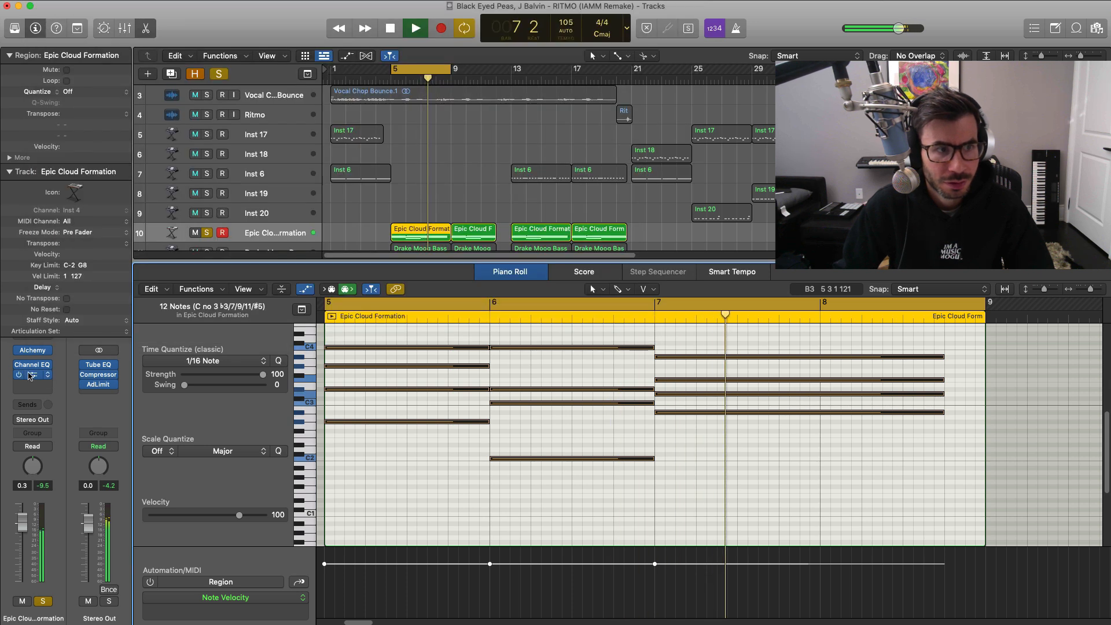
Step: Examine the Tremolo settings on the Epic Cloud Formation track and audition the effect
{"action": "left_click", "coordinate": [30, 376]}
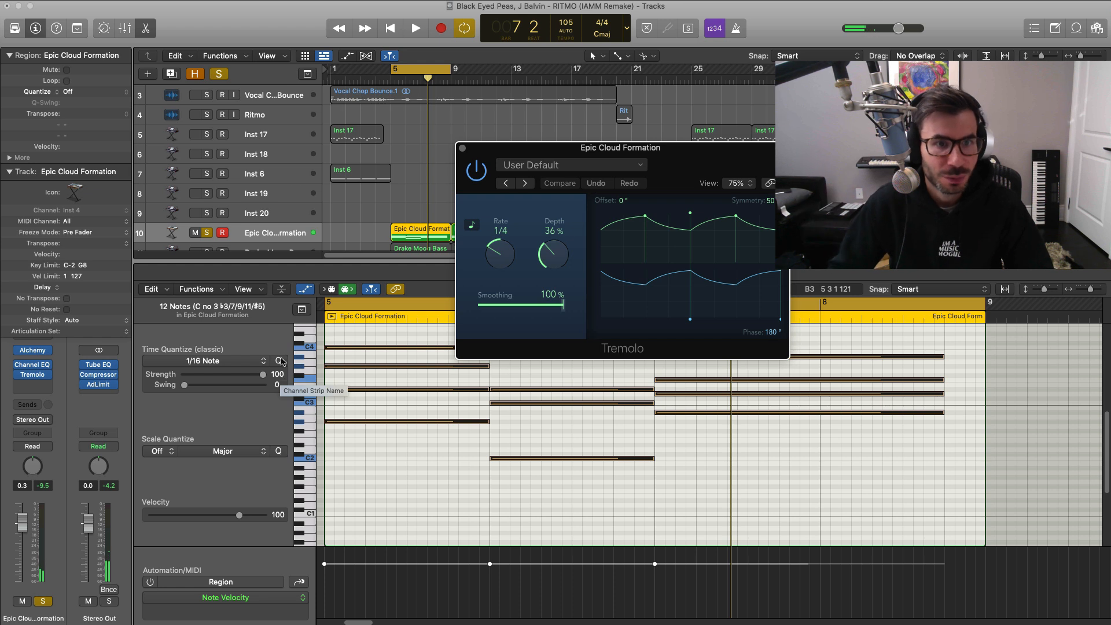
{"action": "left_click_drag", "start_coordinate": [673, 158], "coordinate": [467, 147]}
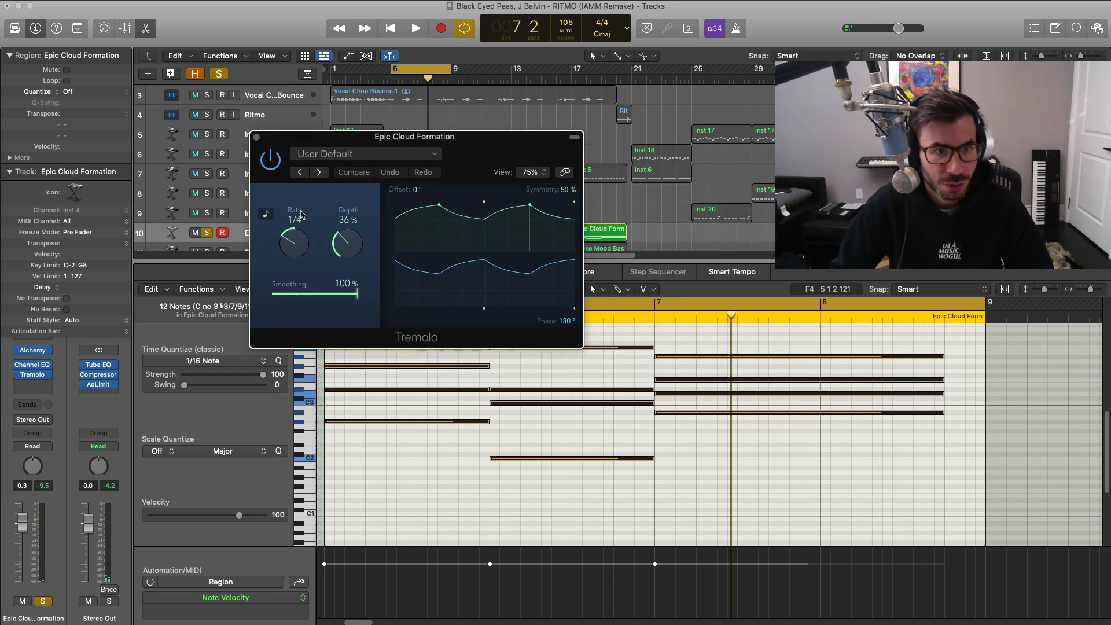
{"action": "key", "text": "space"}
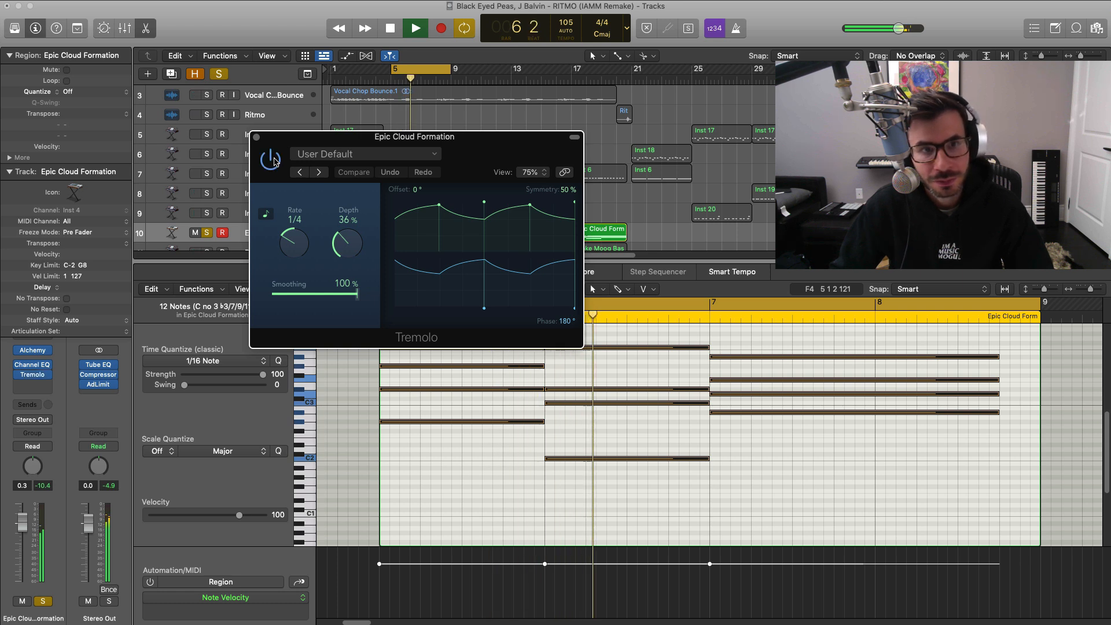
{"action": "key", "text": "space"}
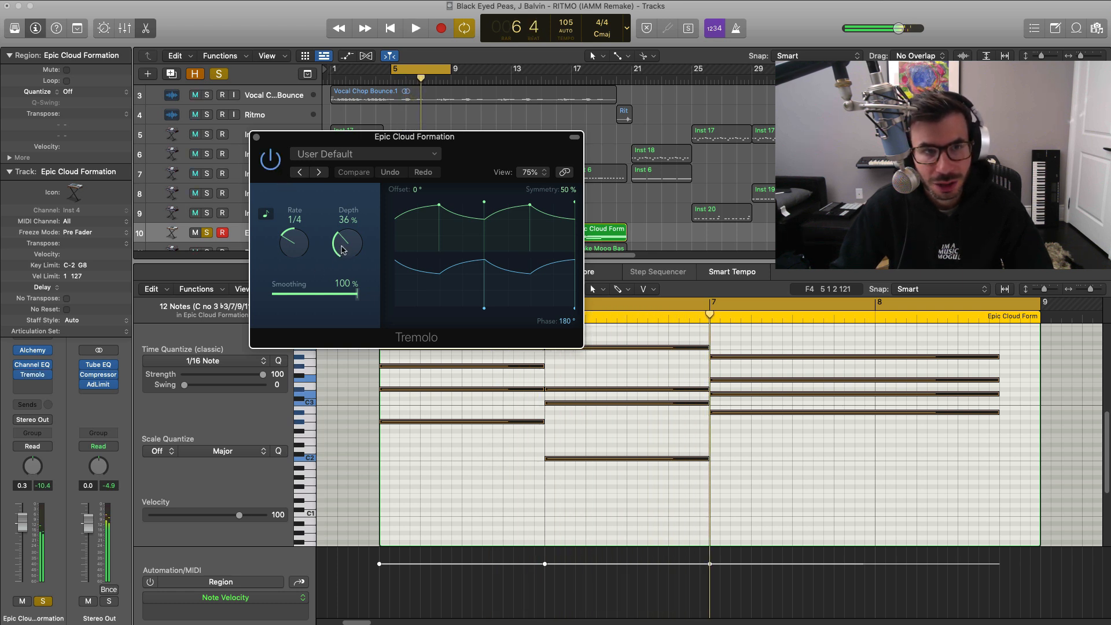
Step: Try the Tremolo at 100% depth, return it to 36% during playback, then stop and close the plug-in window
{"action": "left_click_drag", "start_coordinate": [342, 245], "coordinate": [317, 105]}
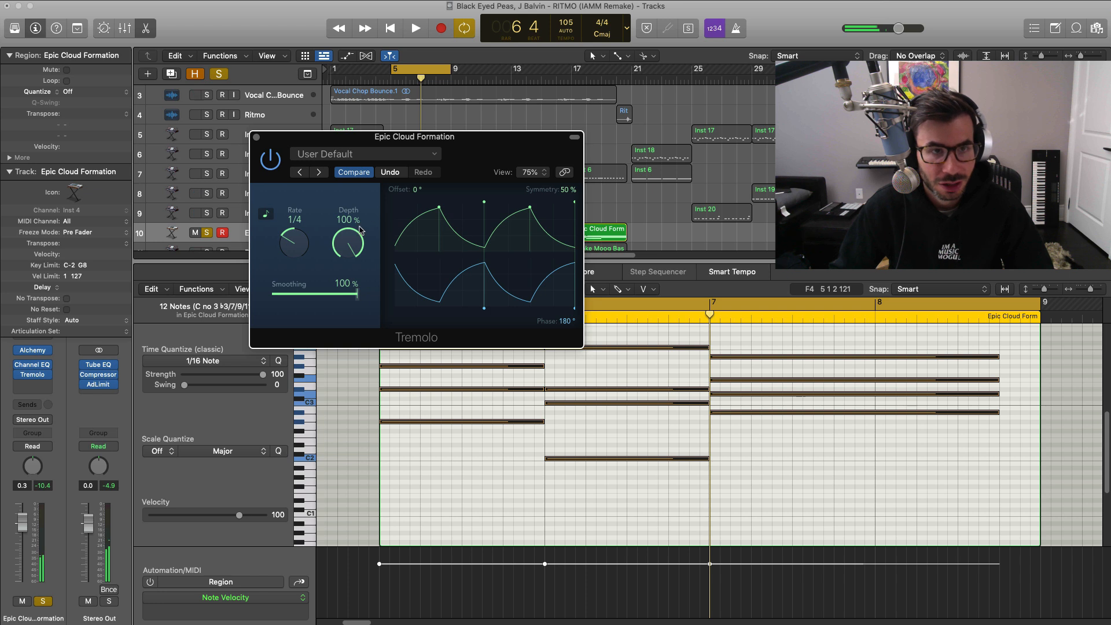
{"action": "key", "text": "space"}
{"action": "left_click_drag", "start_coordinate": [354, 236], "coordinate": [344, 342]}
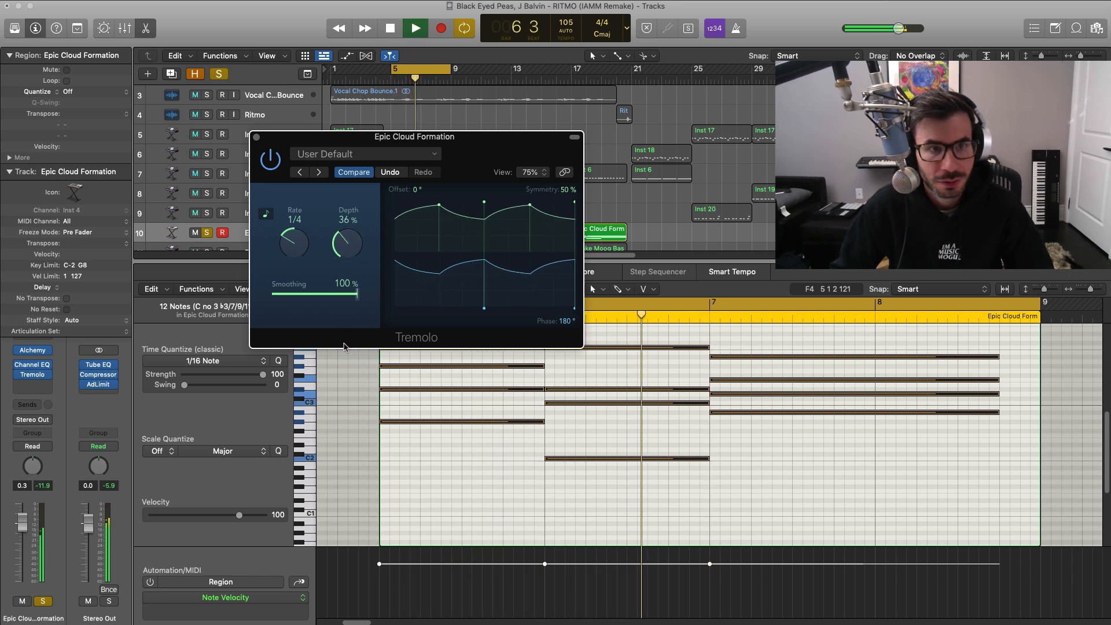
{"action": "key", "text": "space"}
{"action": "left_click", "coordinate": [257, 139]}
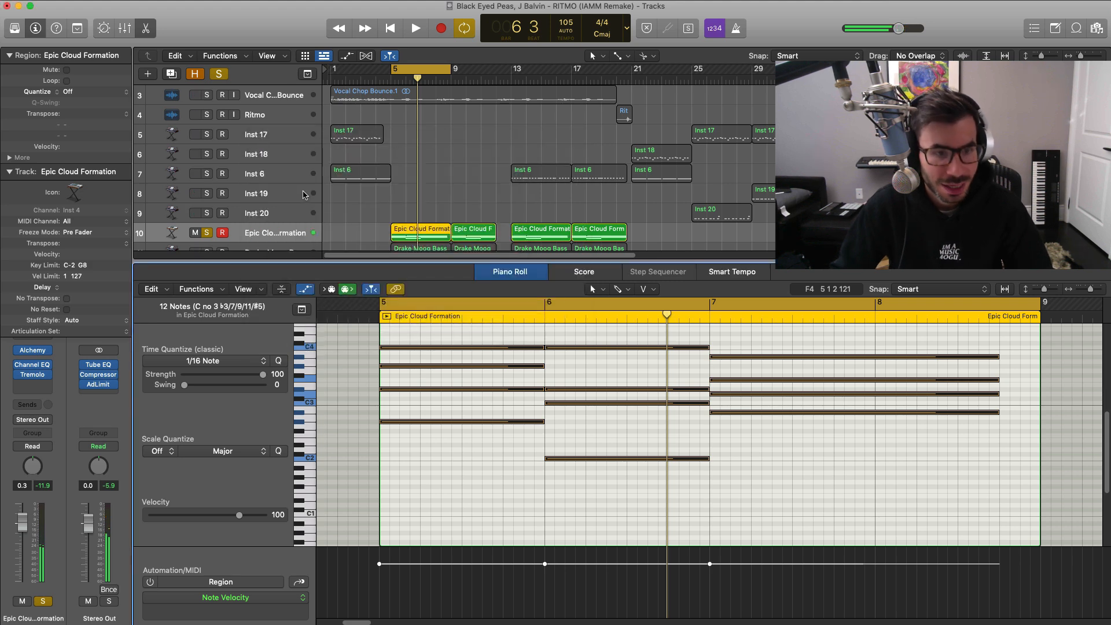
Step: Play only the Drake Moog Bass track in solo and open its first region's notes in the Piano Roll
{"action": "key", "text": "p"}
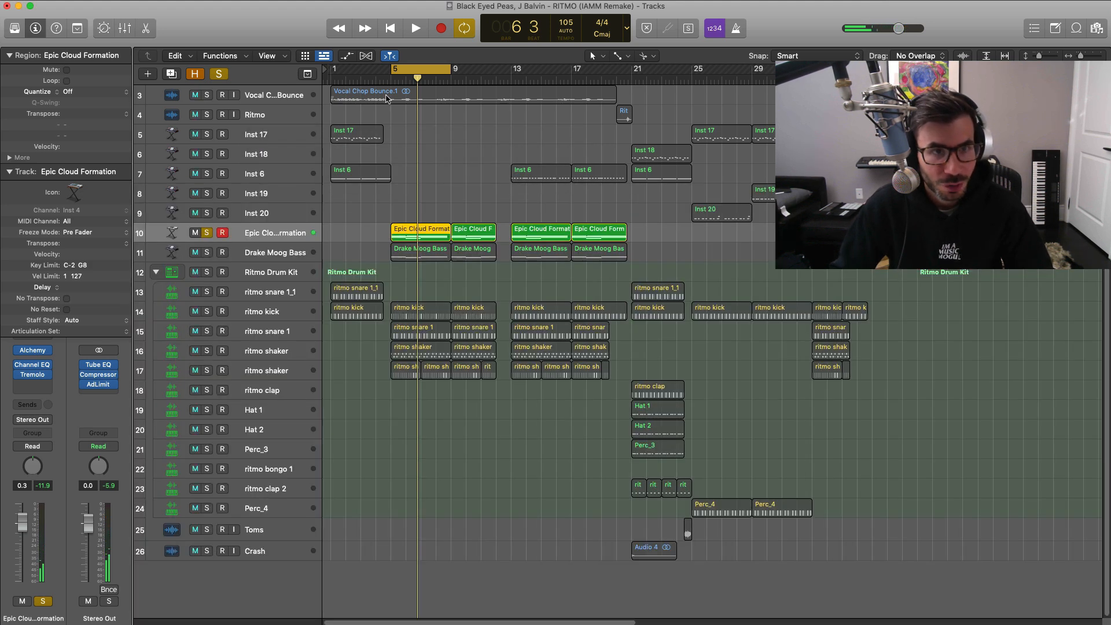
{"action": "left_click", "coordinate": [264, 251]}
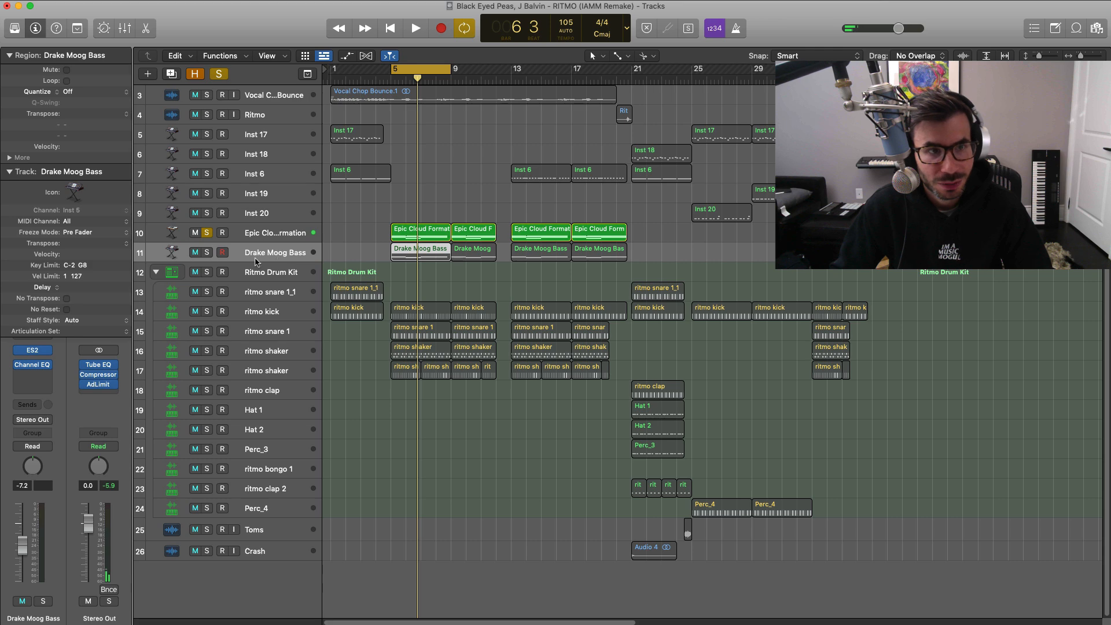
{"action": "left_click", "coordinate": [207, 252]}
{"action": "key", "text": "space"}
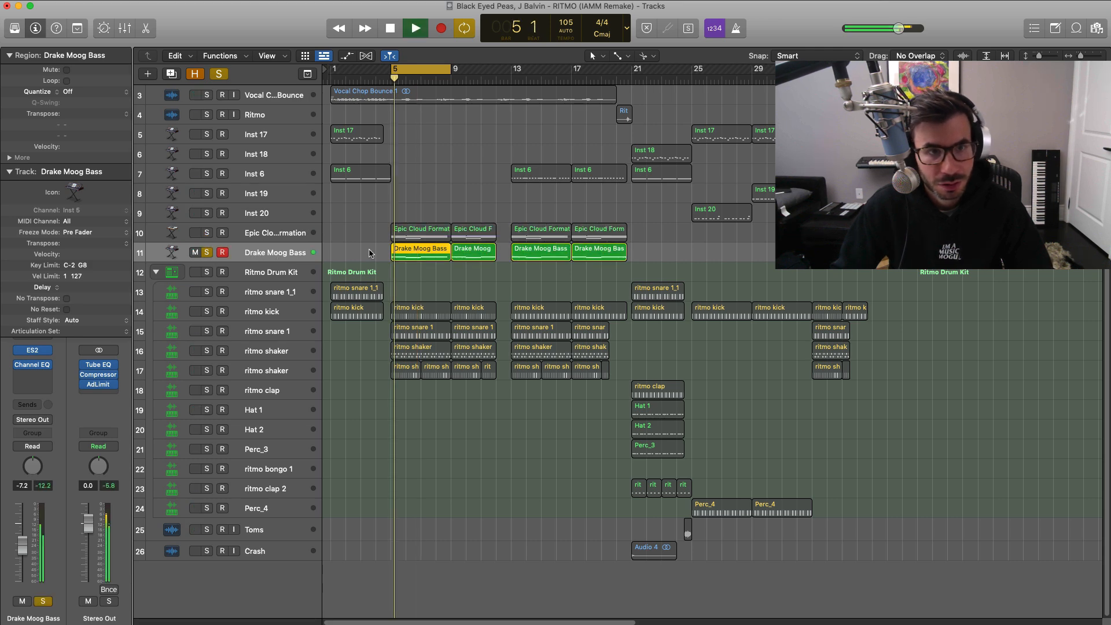
{"action": "double_click", "coordinate": [412, 253]}
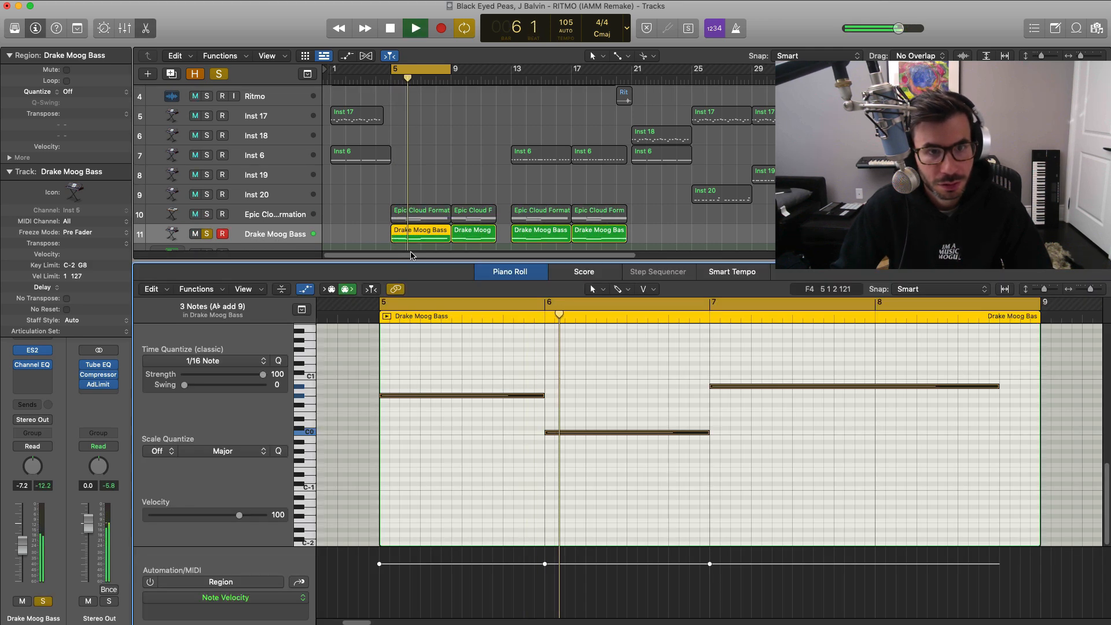
Step: Add Epic Cloud Formation to the solo and compare the chords with and without the Drake Moog Bass
{"action": "left_click", "coordinate": [208, 214]}
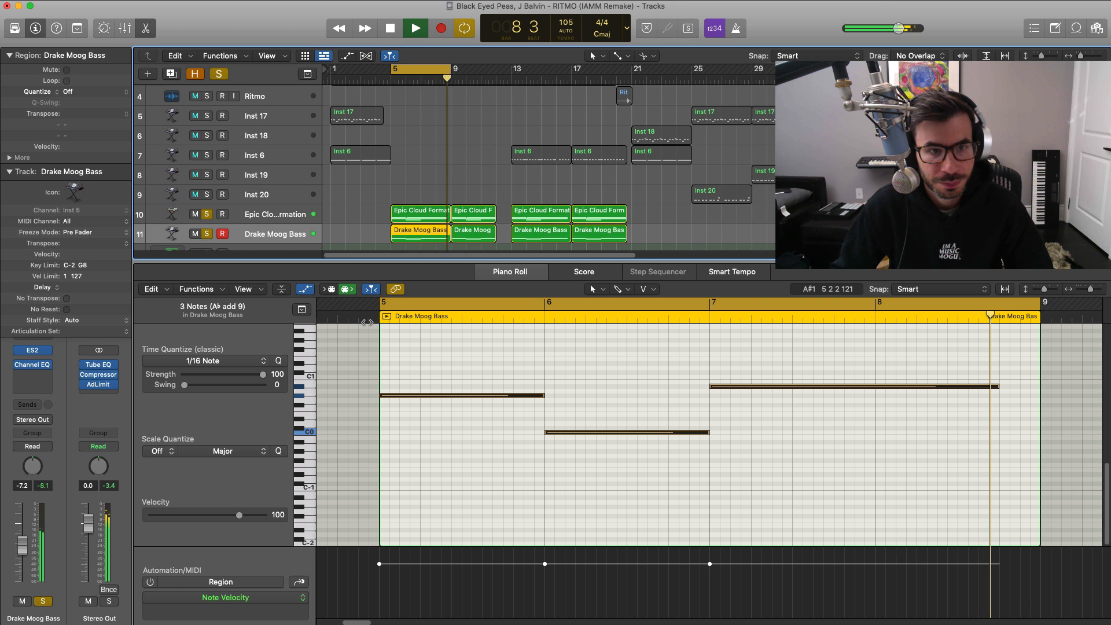
{"action": "key", "text": "space"}
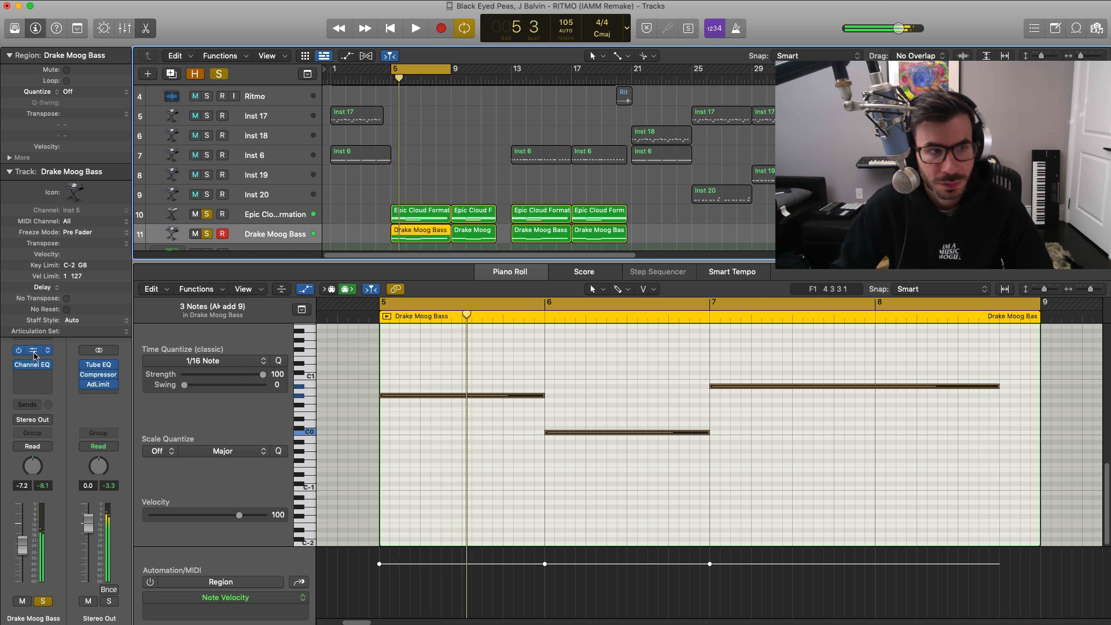
{"action": "left_click", "coordinate": [207, 233]}
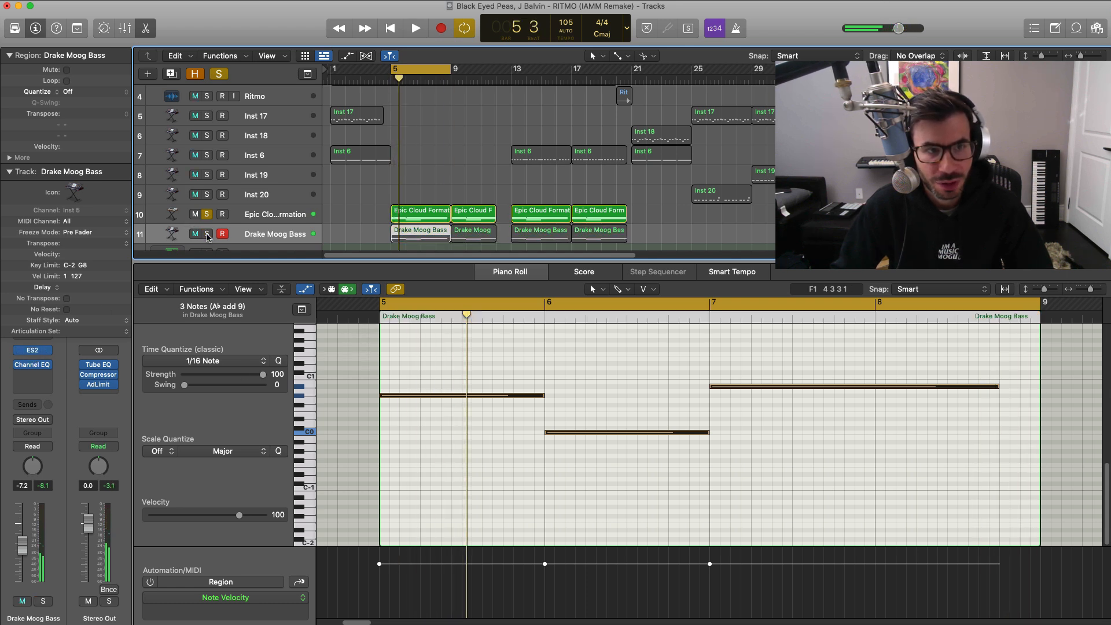
{"action": "key", "text": "space"}
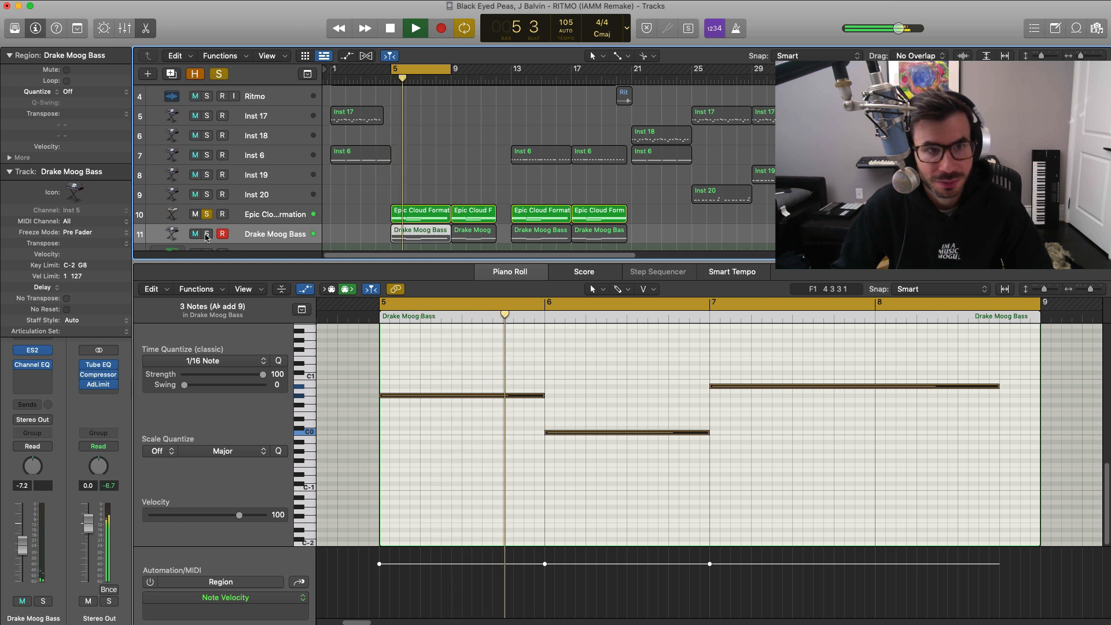
{"action": "left_click", "coordinate": [207, 234]}
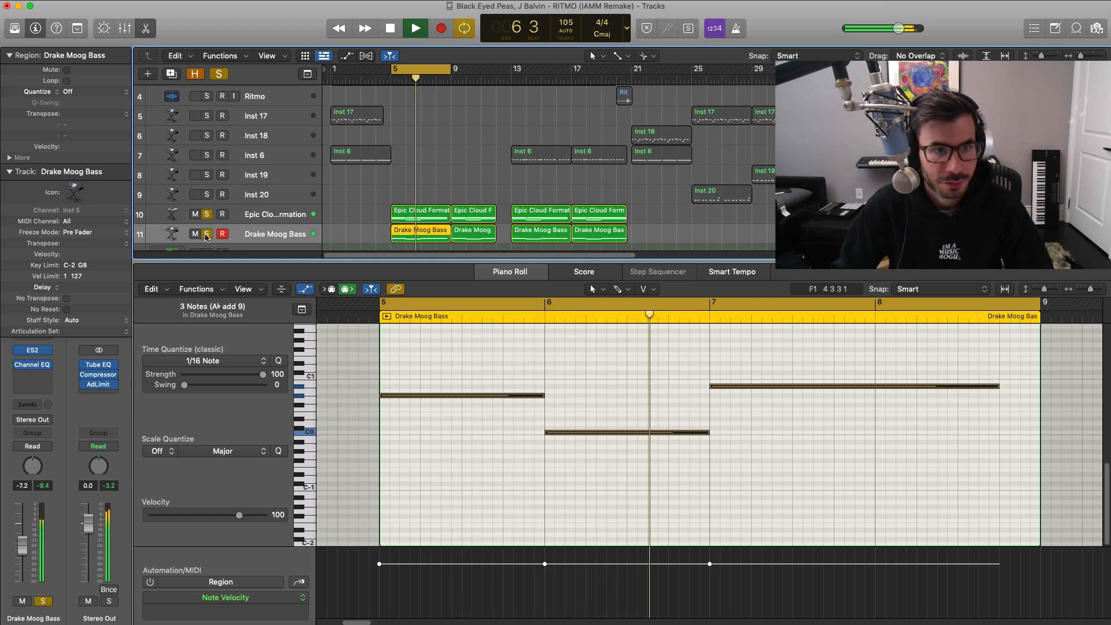
{"action": "key", "text": "space"}
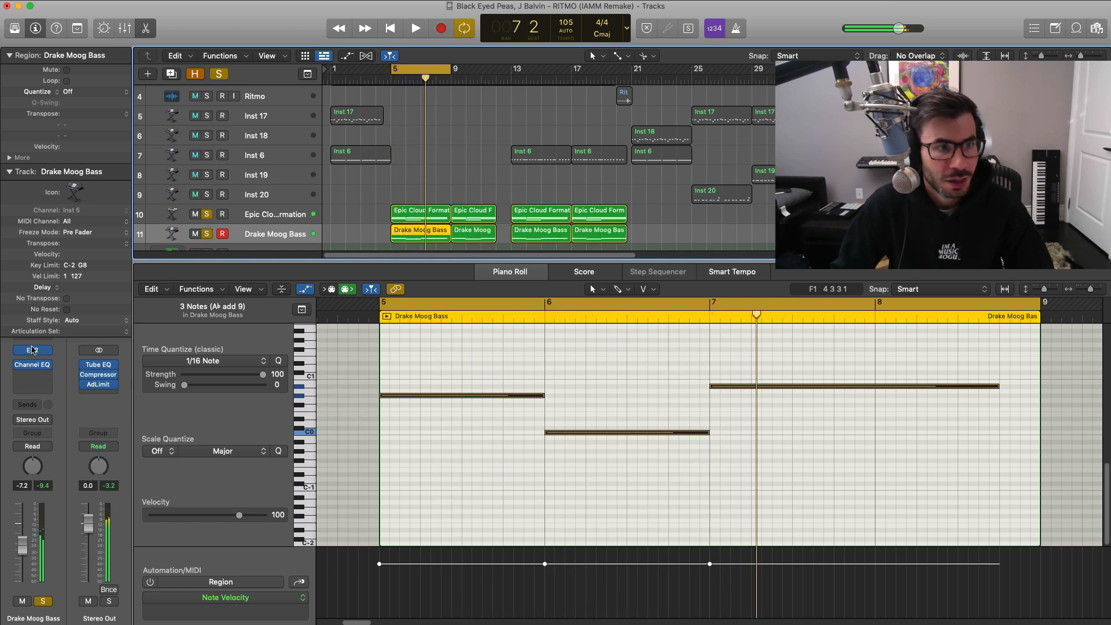
Step: Examine the ES2 synthesizer settings on the Drake Moog Bass track and close the plug-in window
{"action": "left_click", "coordinate": [35, 350]}
{"action": "left_click_drag", "start_coordinate": [746, 169], "coordinate": [360, 66]}
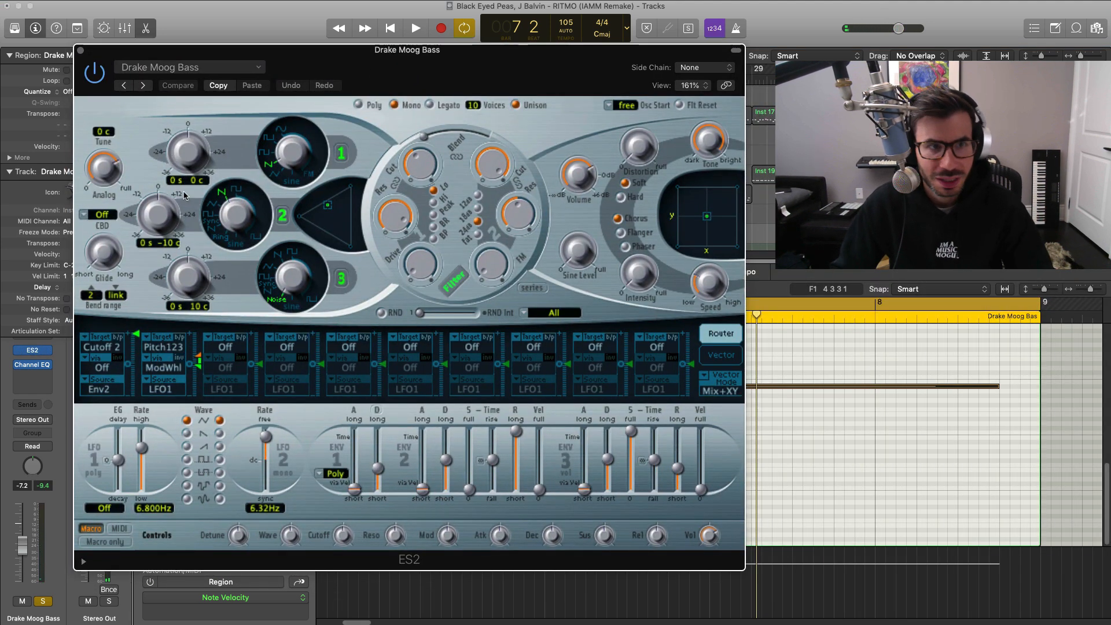
{"action": "left_click", "coordinate": [81, 51]}
Step: Examine the Channel EQ on the Drake Moog Bass during playback, including its bypass, then close the plug-in and Piano Roll and stop
{"action": "left_click", "coordinate": [35, 365]}
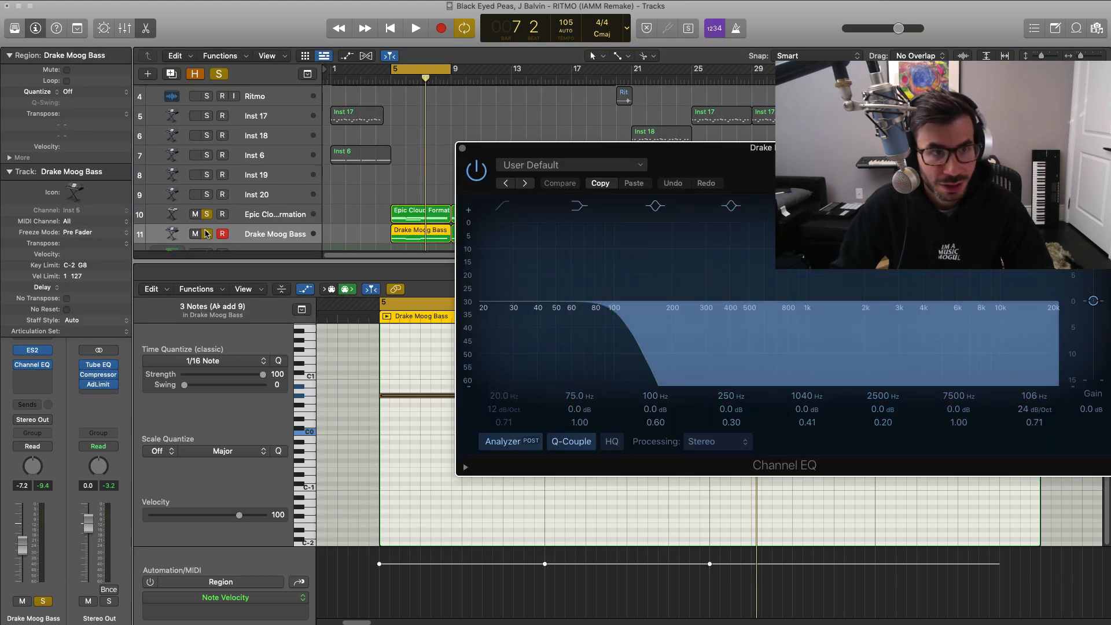
{"action": "key", "text": "space"}
{"action": "left_click_drag", "start_coordinate": [532, 152], "coordinate": [178, 121]}
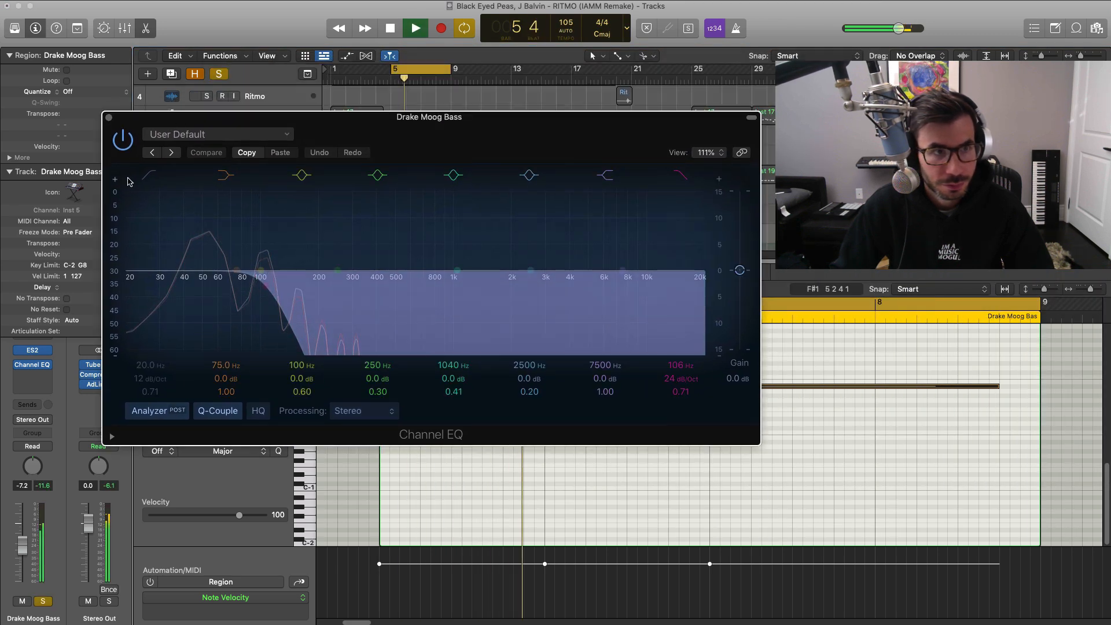
{"action": "left_click", "coordinate": [124, 141]}
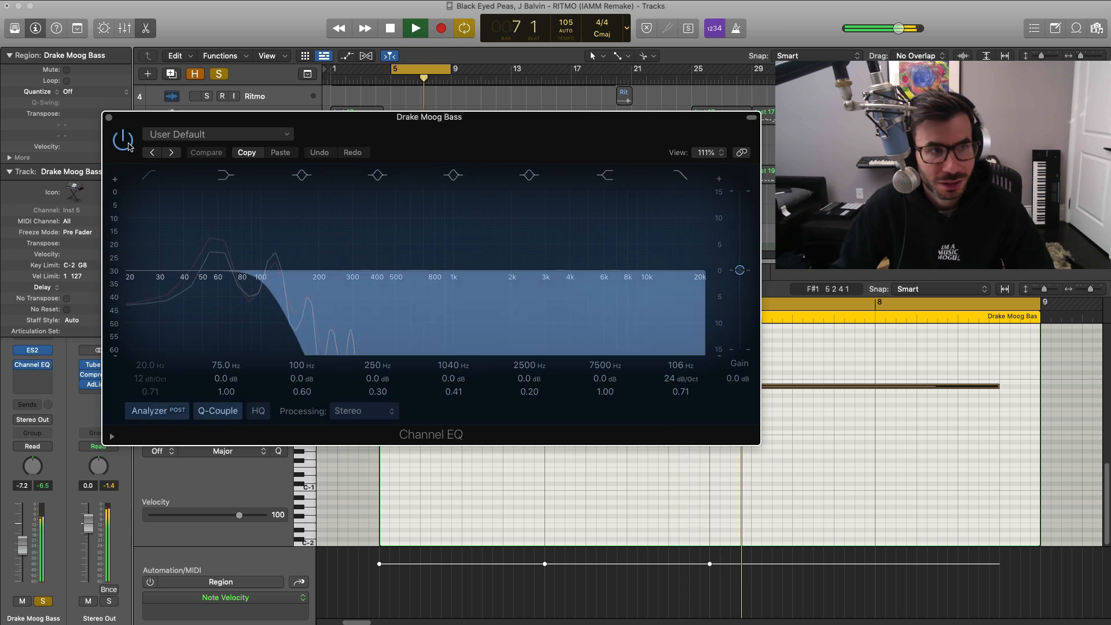
{"action": "left_click", "coordinate": [109, 118]}
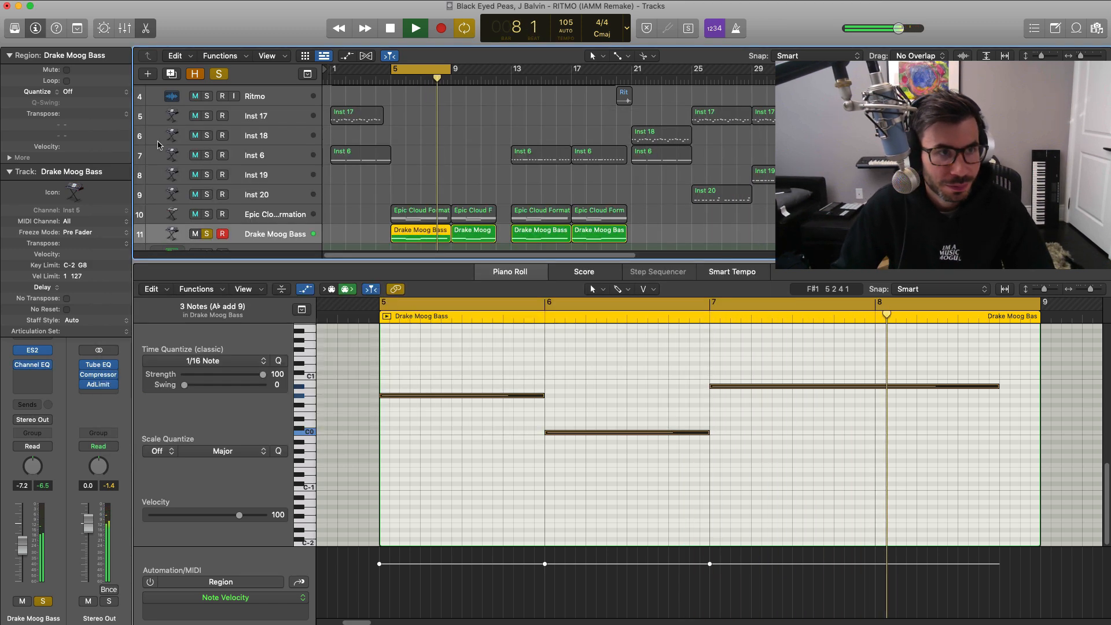
{"action": "key", "text": "p"}
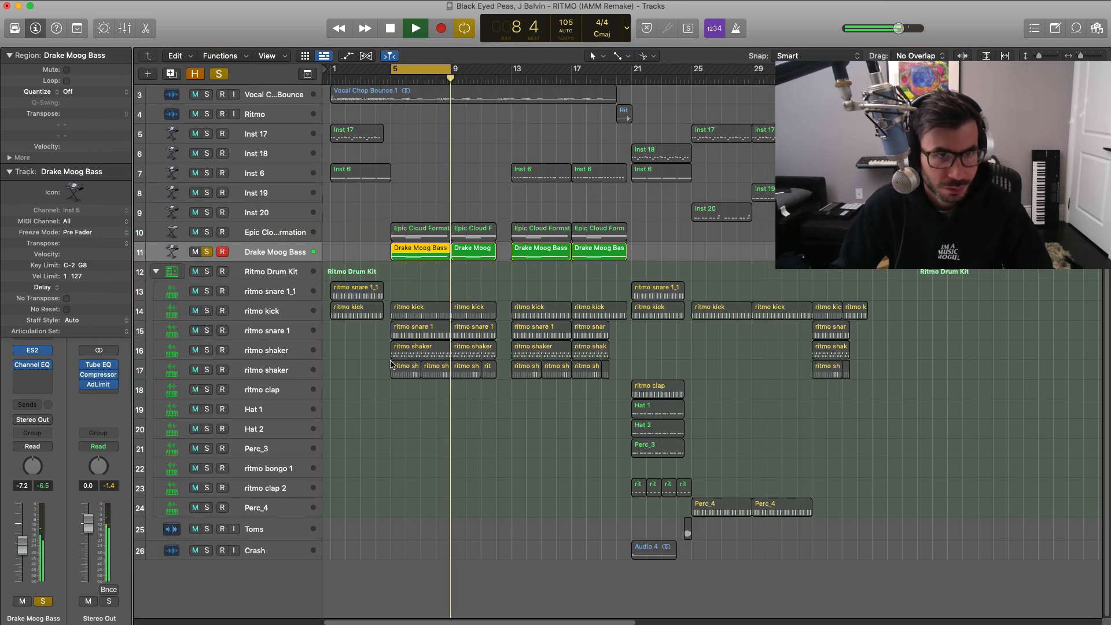
{"action": "key", "text": "space"}
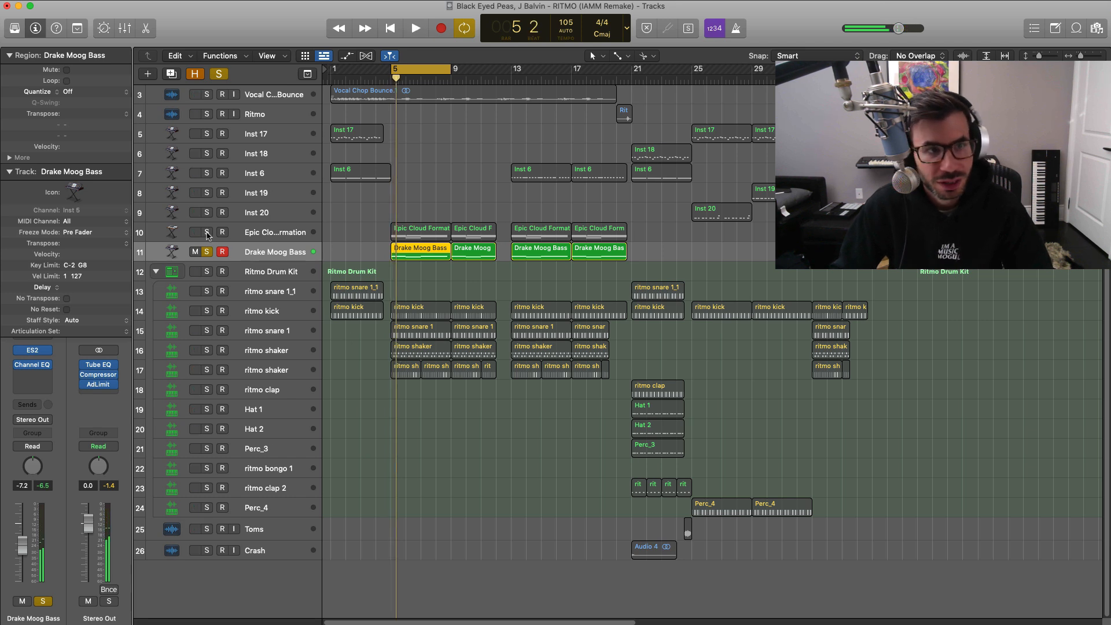
Step: Add Epic Cloud Formation and ritmo kick to the solo, play, and examine the first cycled kick region's pattern in the Step Sequencer
{"action": "left_click", "coordinate": [208, 233]}
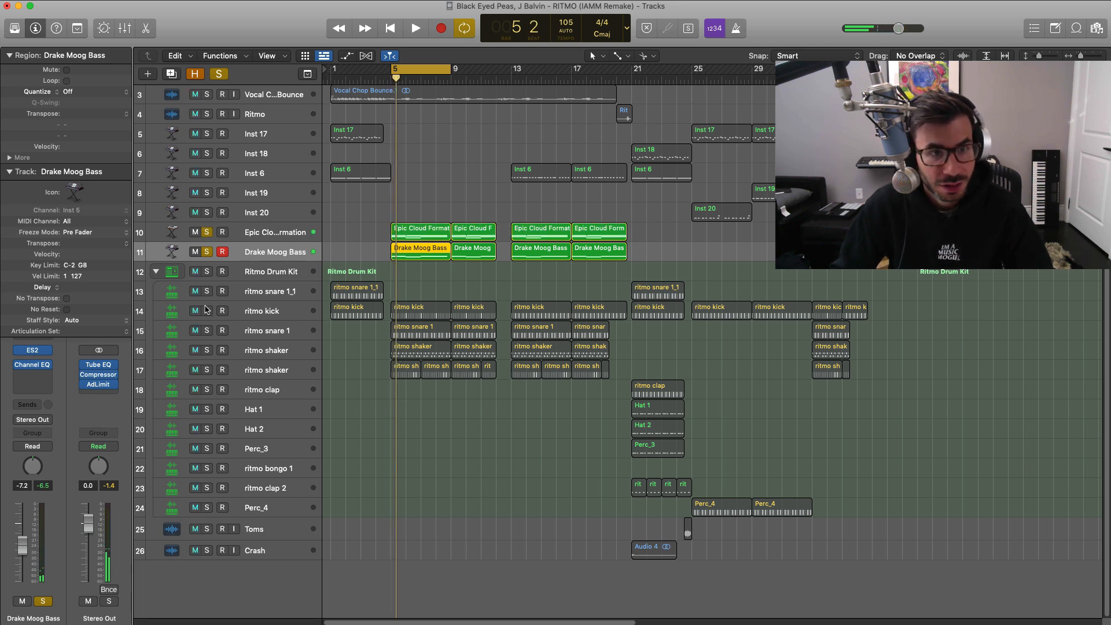
{"action": "left_click", "coordinate": [207, 311]}
{"action": "key", "text": "space"}
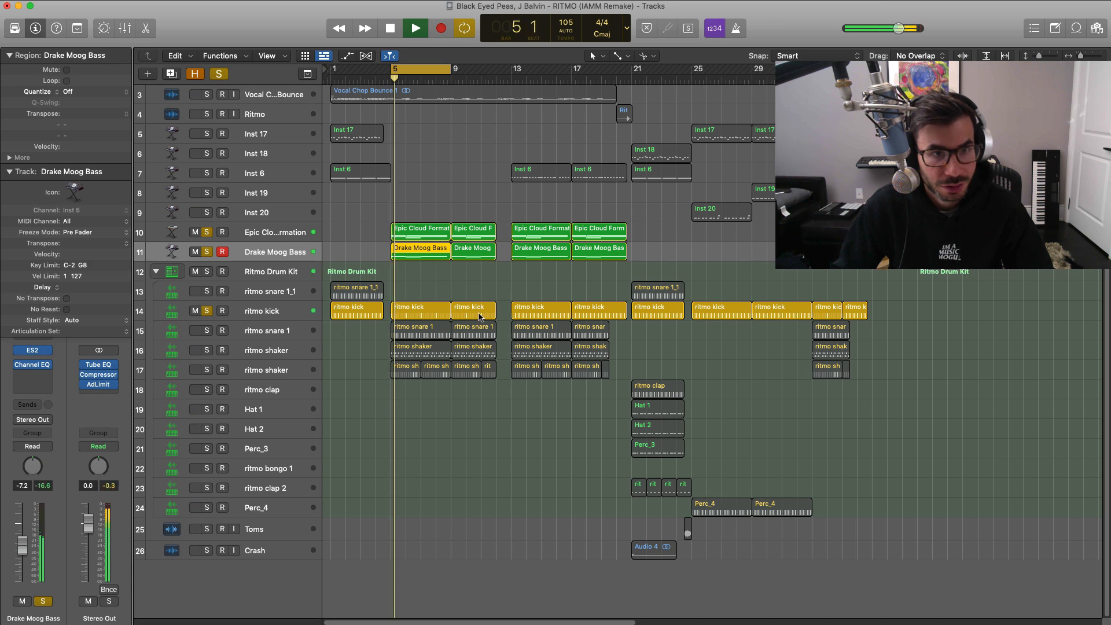
{"action": "left_click", "coordinate": [410, 310]}
{"action": "double_click", "coordinate": [410, 310]}
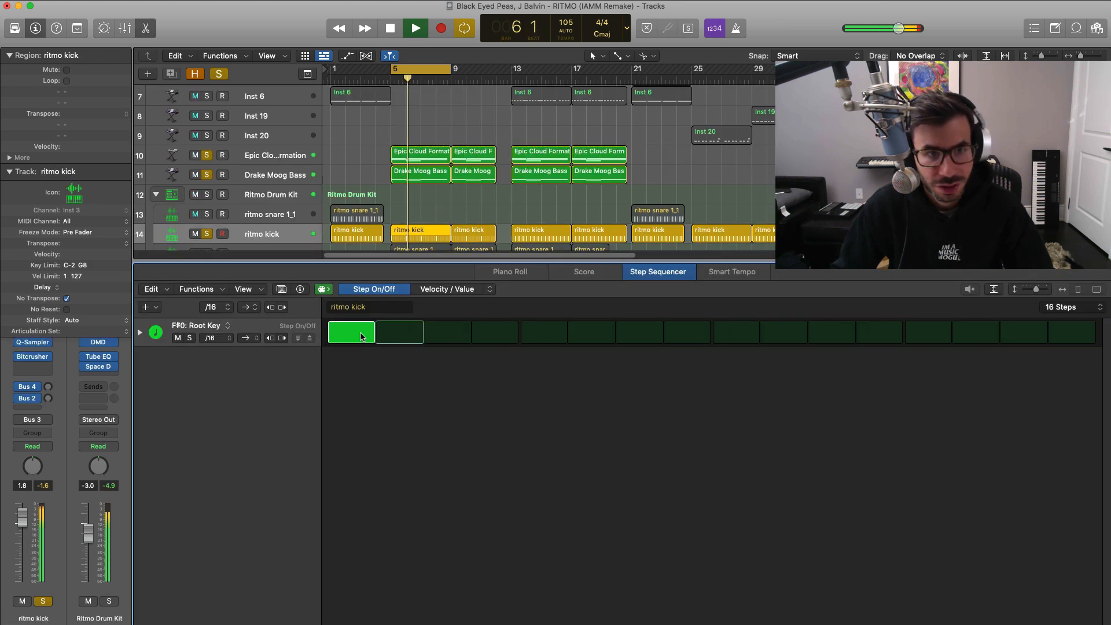
{"action": "key", "text": "x"}
{"action": "key", "text": "x"}
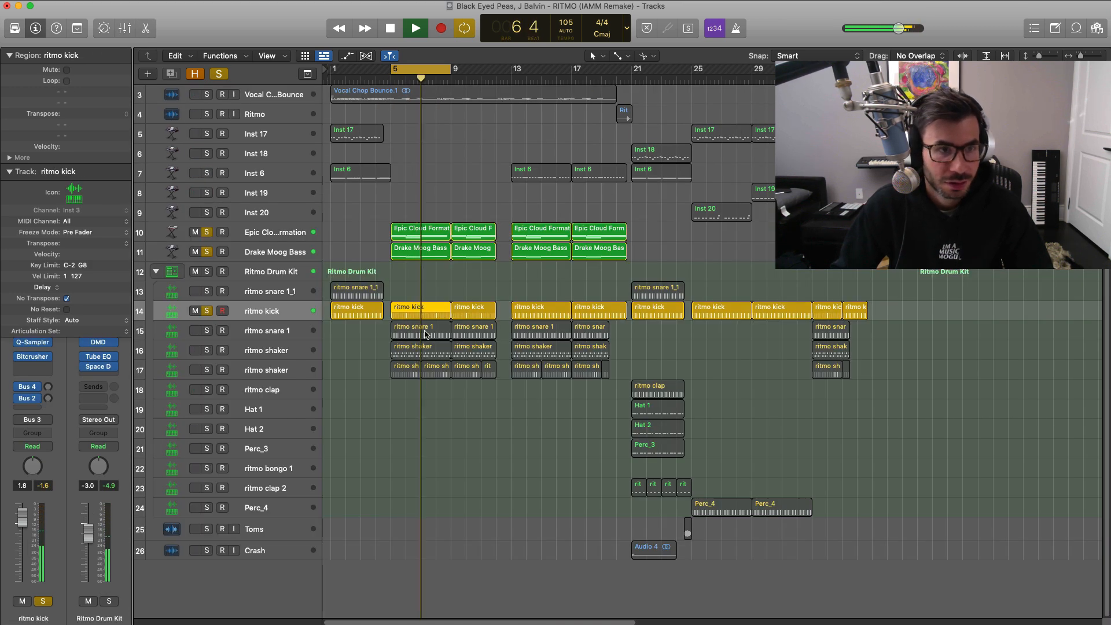
Step: Add ritmo snare 1 to the solo during playback and examine its first region's pattern in the Step Sequencer
{"action": "left_click", "coordinate": [206, 330]}
{"action": "double_click", "coordinate": [415, 328]}
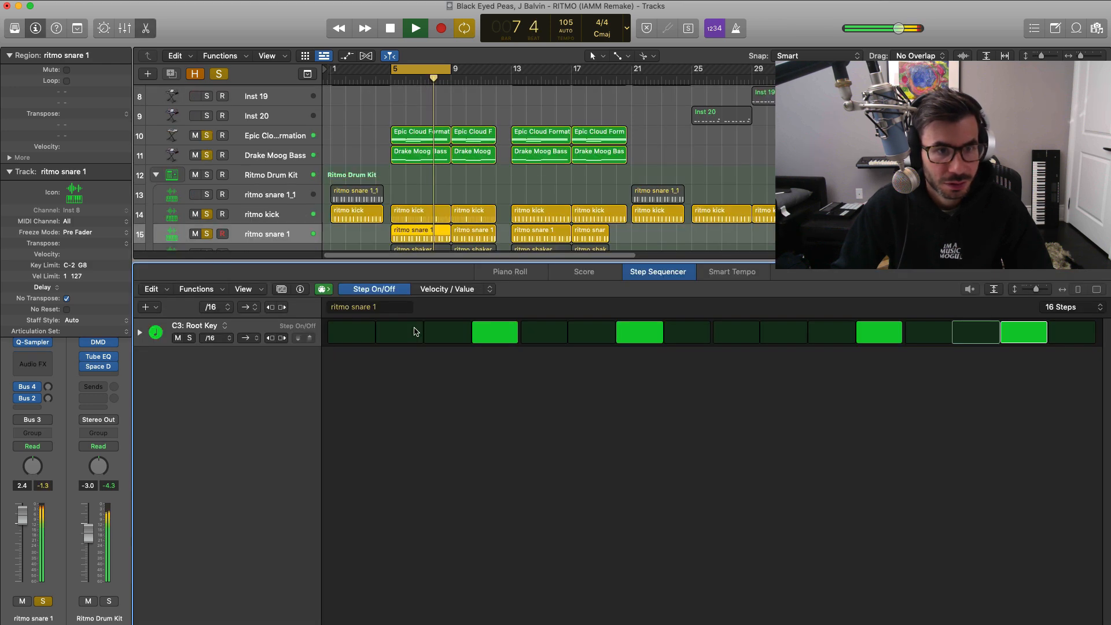
{"action": "key", "text": "x"}
{"action": "key", "text": "x"}
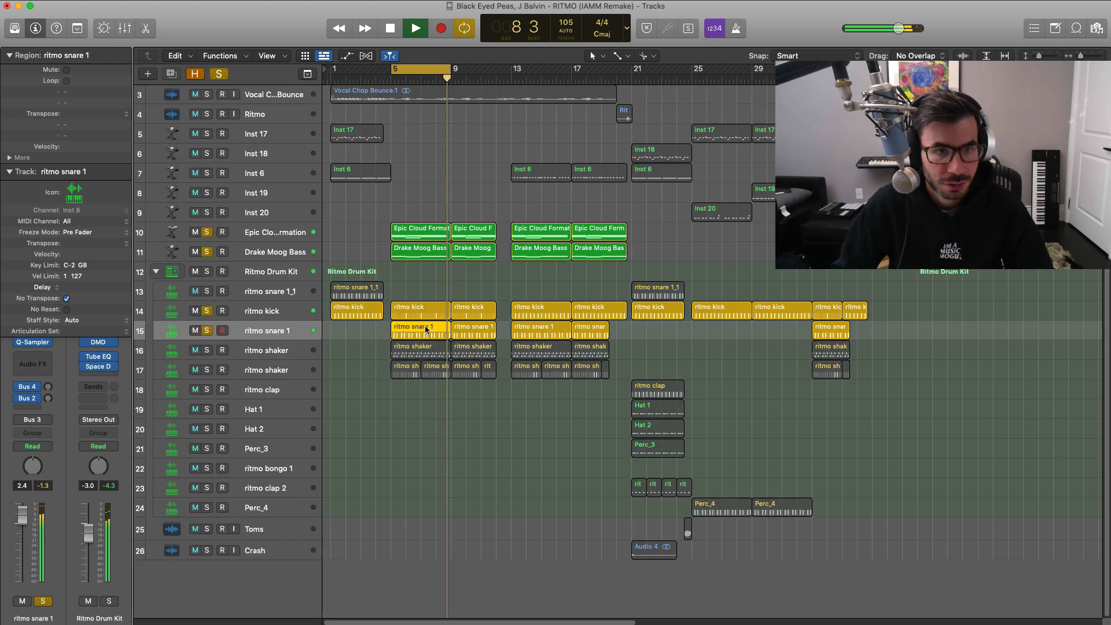
Step: Add the ritmo shaker on track 16 to the solo and examine its first region's two-row step pattern
{"action": "left_click", "coordinate": [397, 358]}
{"action": "left_click", "coordinate": [206, 351]}
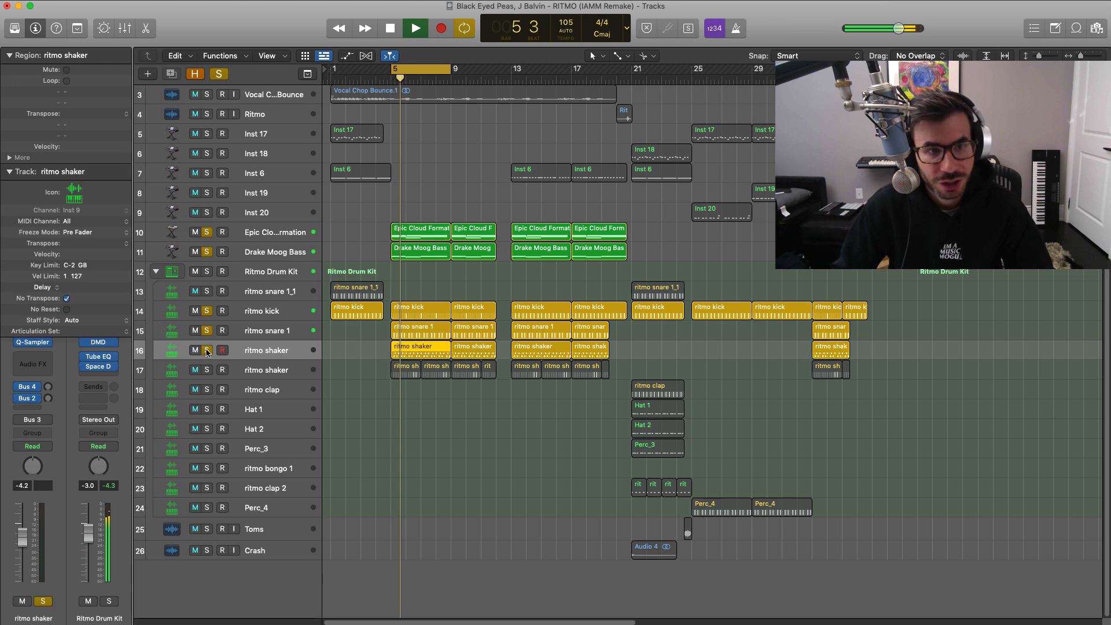
{"action": "double_click", "coordinate": [407, 351]}
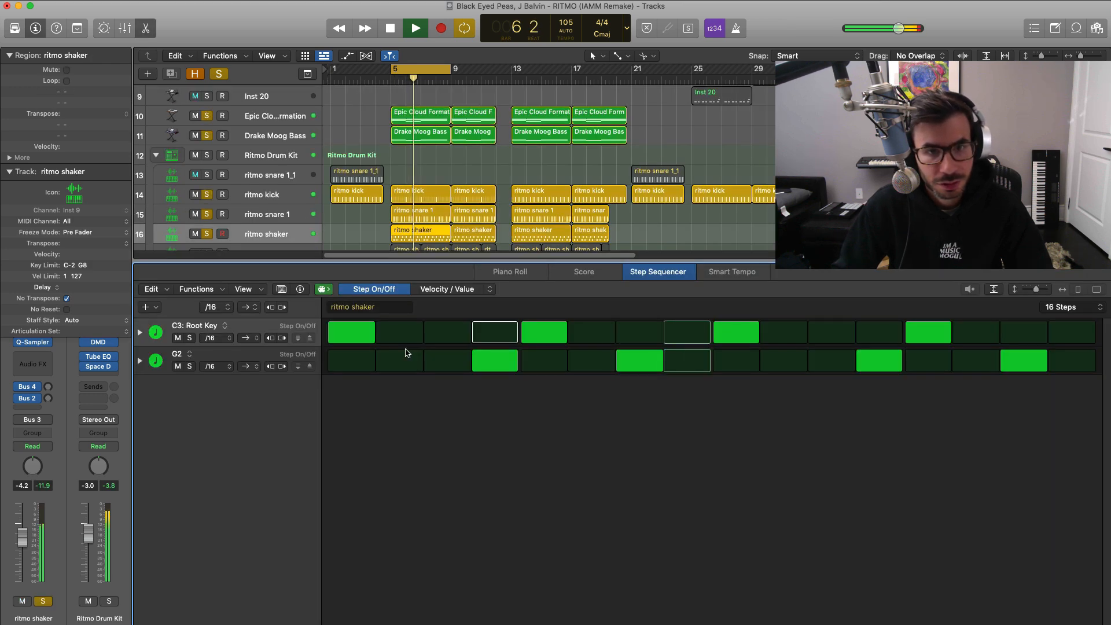
{"action": "key", "text": "x"}
{"action": "key", "text": "x"}
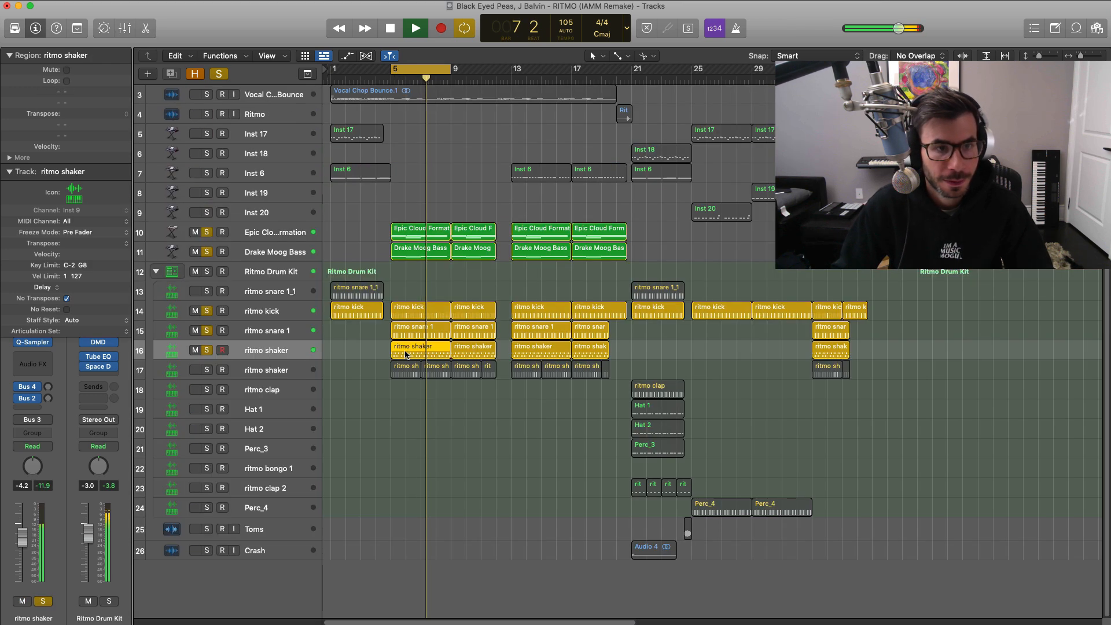
Step: Add the ritmo shaker on track 17 to the solo, examine its first region's step pattern, and stop playback
{"action": "left_click", "coordinate": [207, 370]}
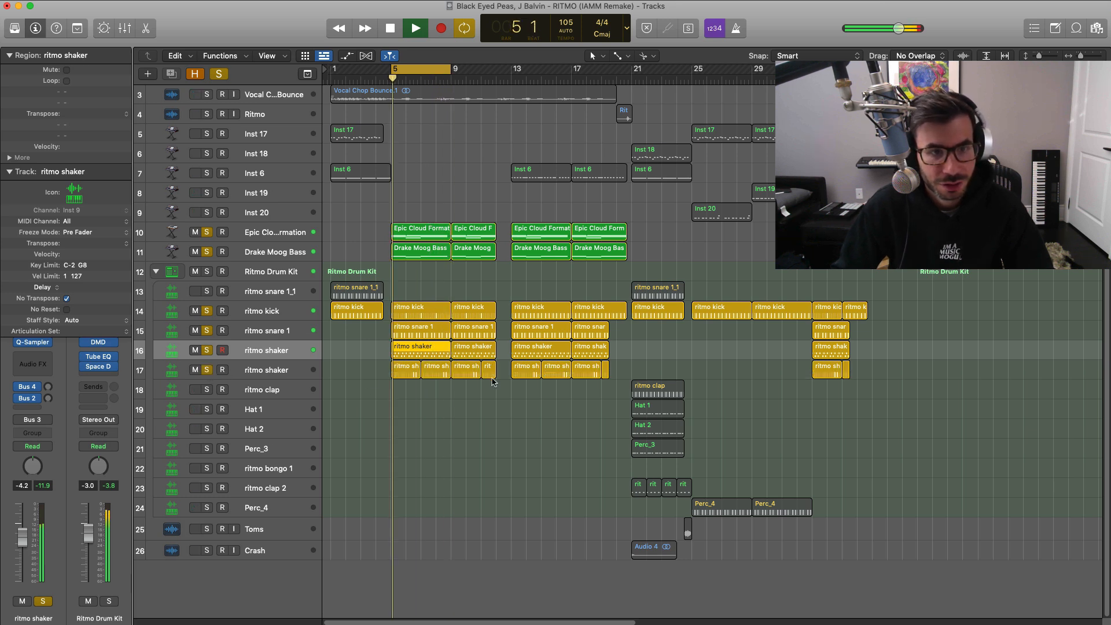
{"action": "double_click", "coordinate": [406, 370]}
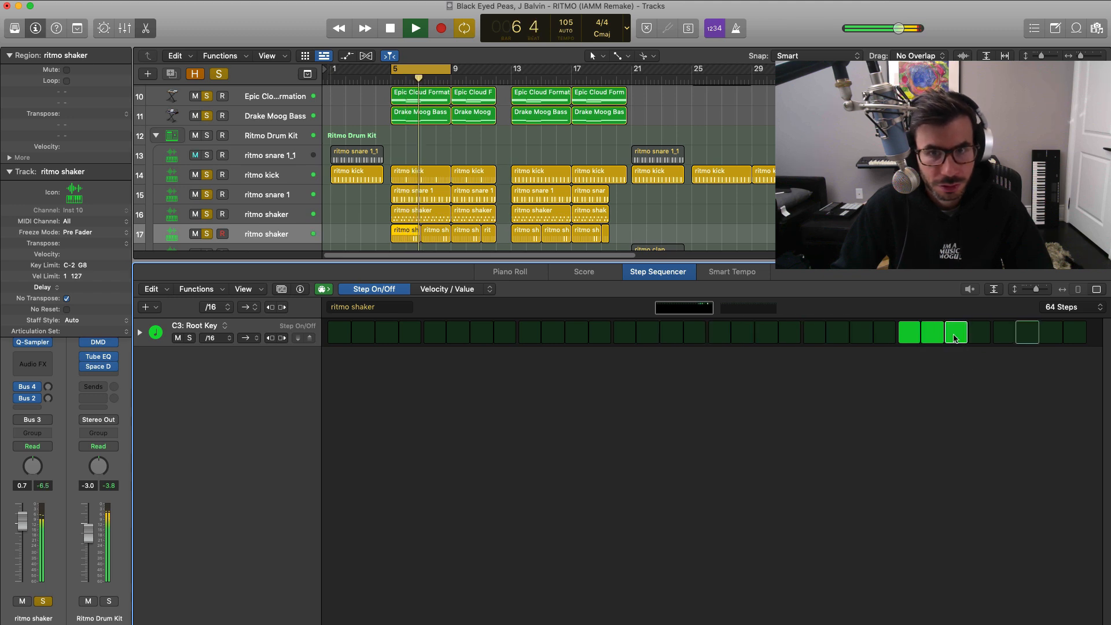
{"action": "key", "text": "e"}
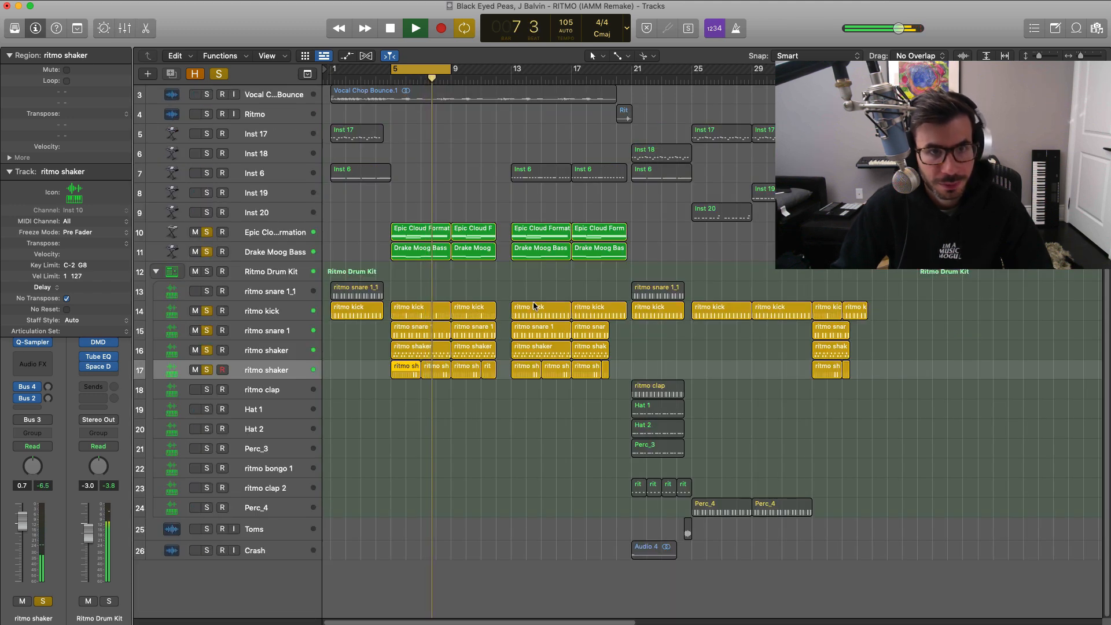
{"action": "key", "text": "space"}
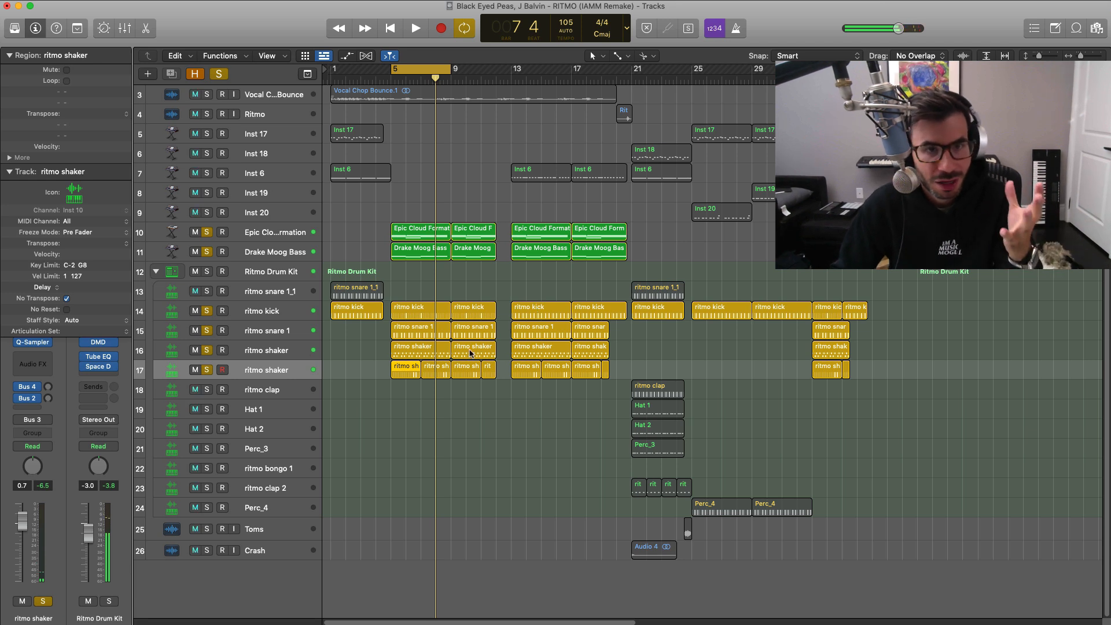
Step: Move the cycle range to bars 13 to 17 and play the section with Inst 6 added to the solo
{"action": "left_click_drag", "start_coordinate": [428, 69], "coordinate": [572, 77]}
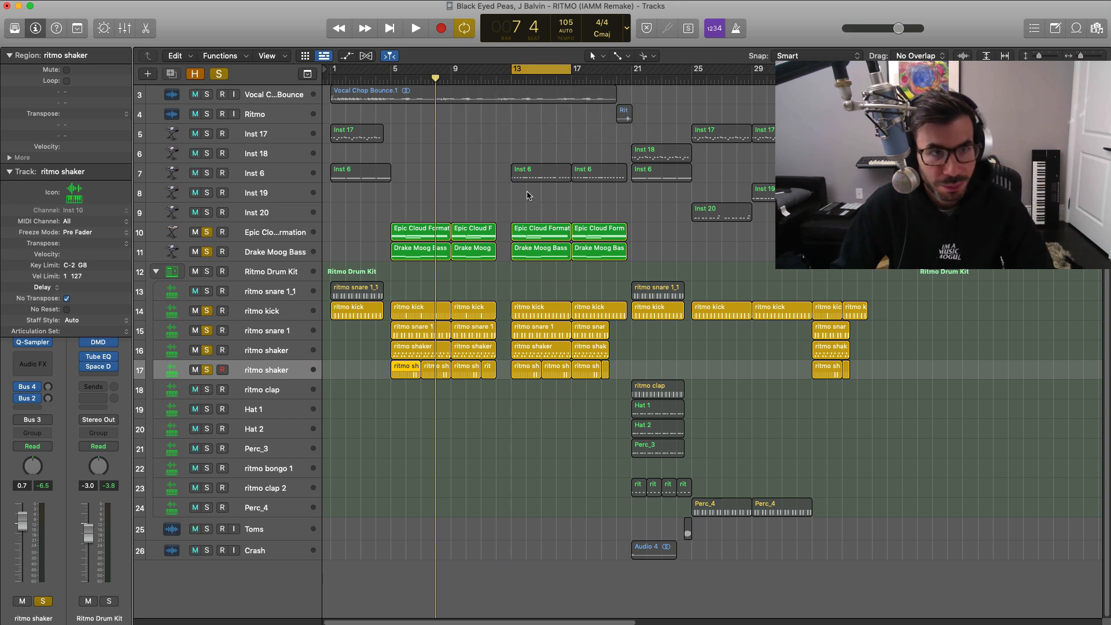
{"action": "left_click", "coordinate": [209, 175]}
{"action": "key", "text": "space"}
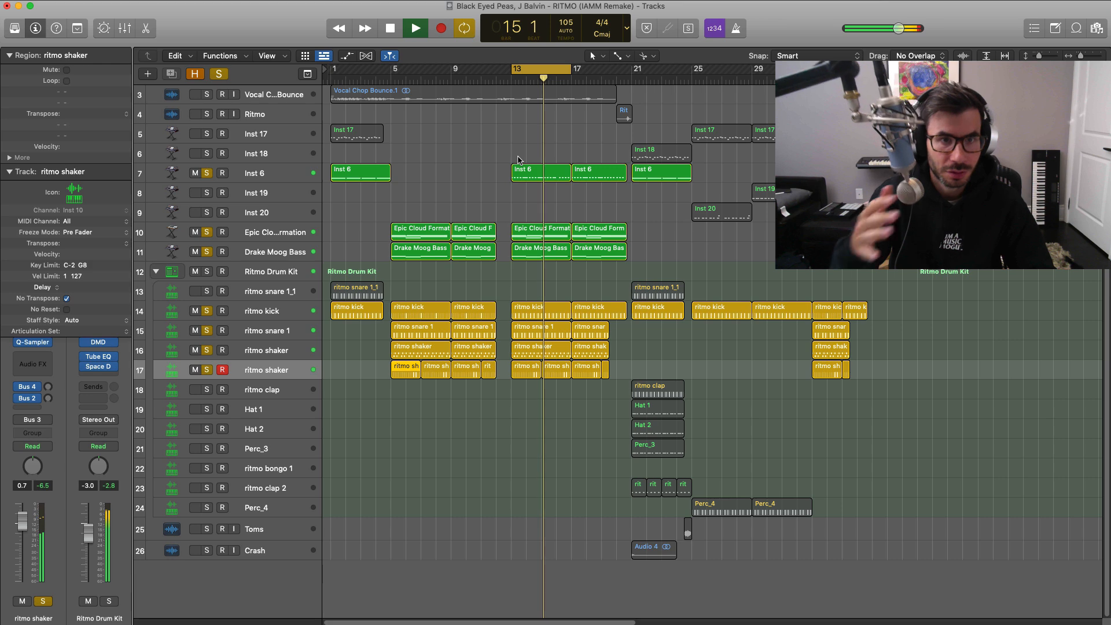
{"action": "key", "text": "space"}
Step: Open the Inst 6 region at bar 13 in the Piano Roll and follow its notes during playback
{"action": "double_click", "coordinate": [535, 174]}
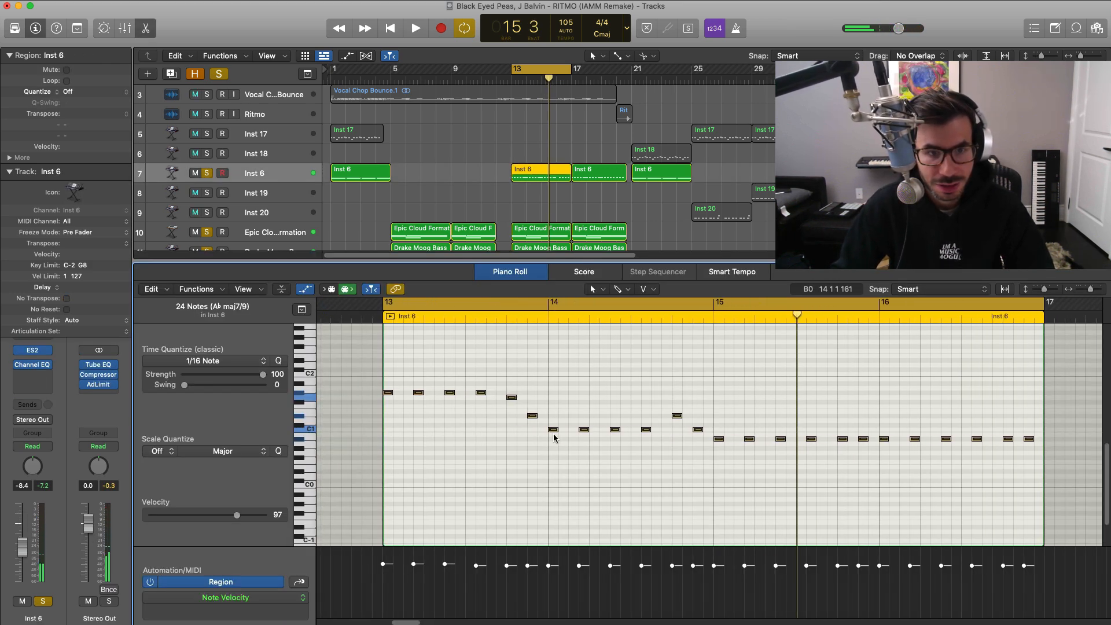
{"action": "key", "text": "shift+space"}
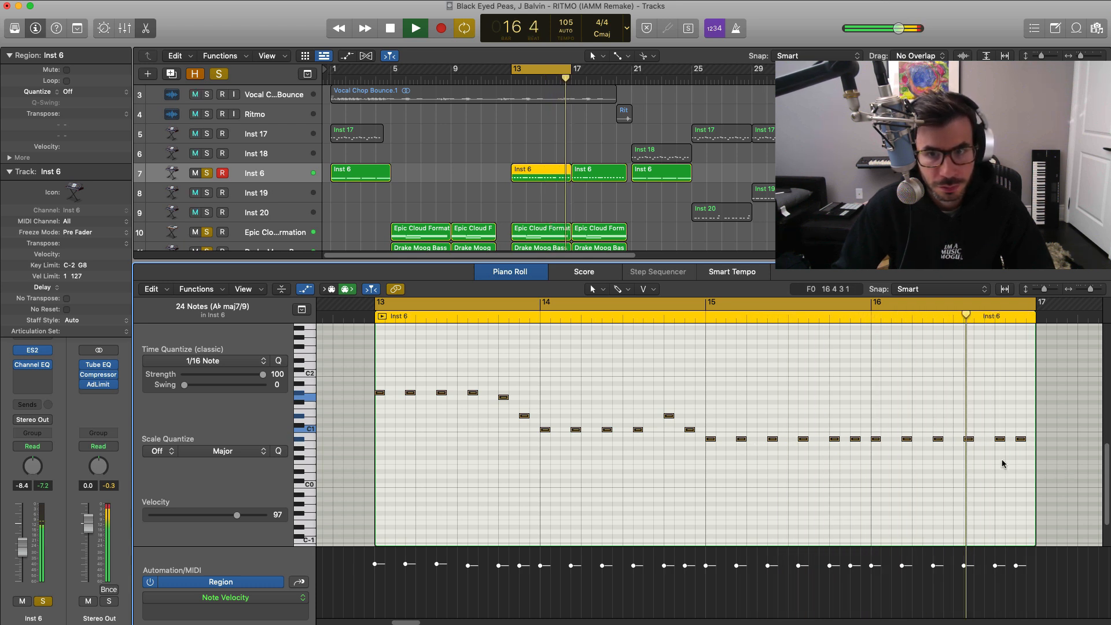
{"action": "key", "text": "space"}
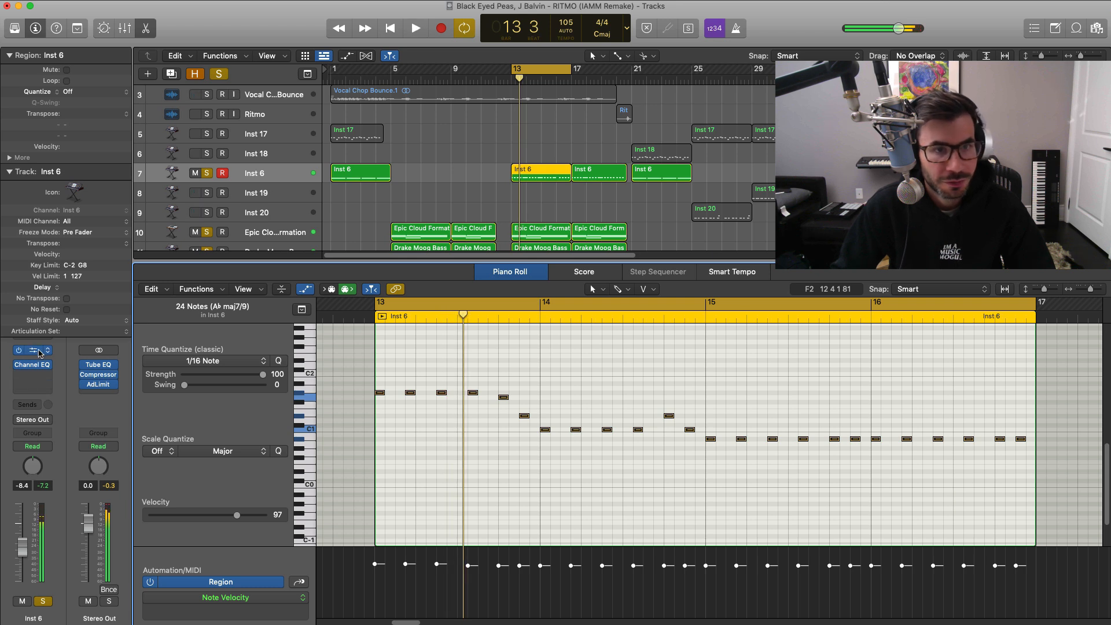
Step: Examine the ES2 synthesizer and Channel EQ settings on the Inst 6 track, closing each plug-in window
{"action": "left_click", "coordinate": [33, 351]}
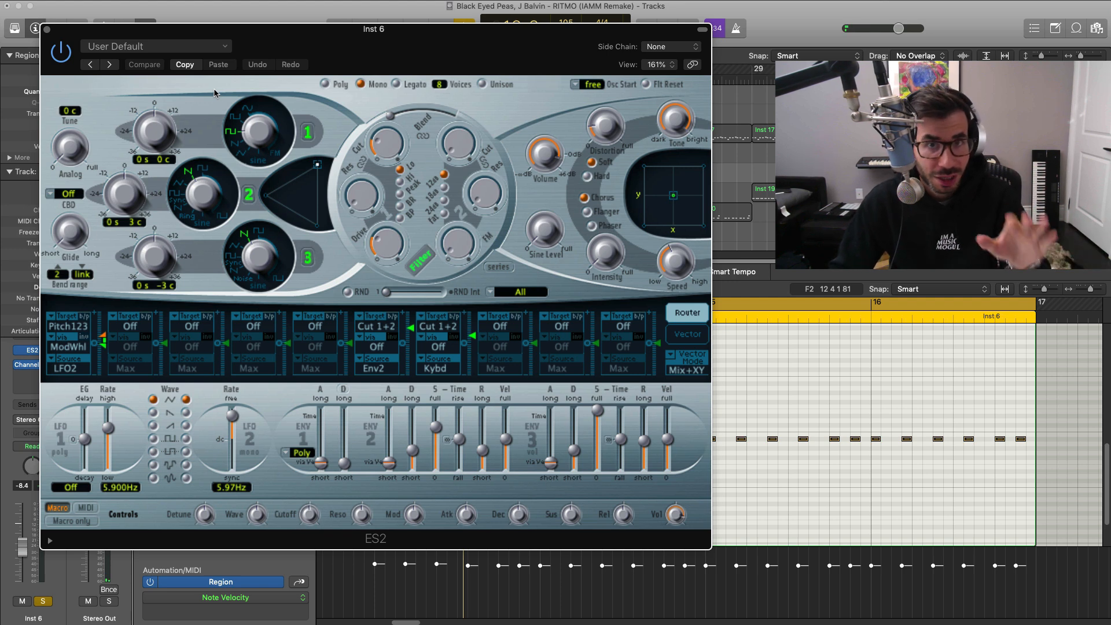
{"action": "left_click", "coordinate": [48, 30]}
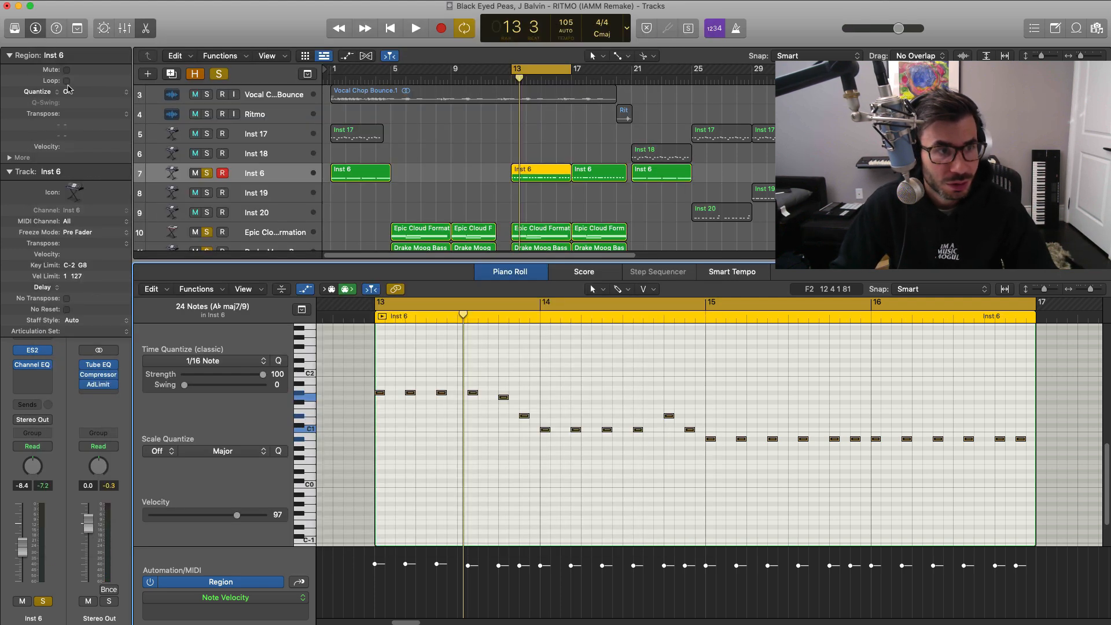
{"action": "left_click", "coordinate": [35, 370]}
{"action": "left_click", "coordinate": [69, 574]}
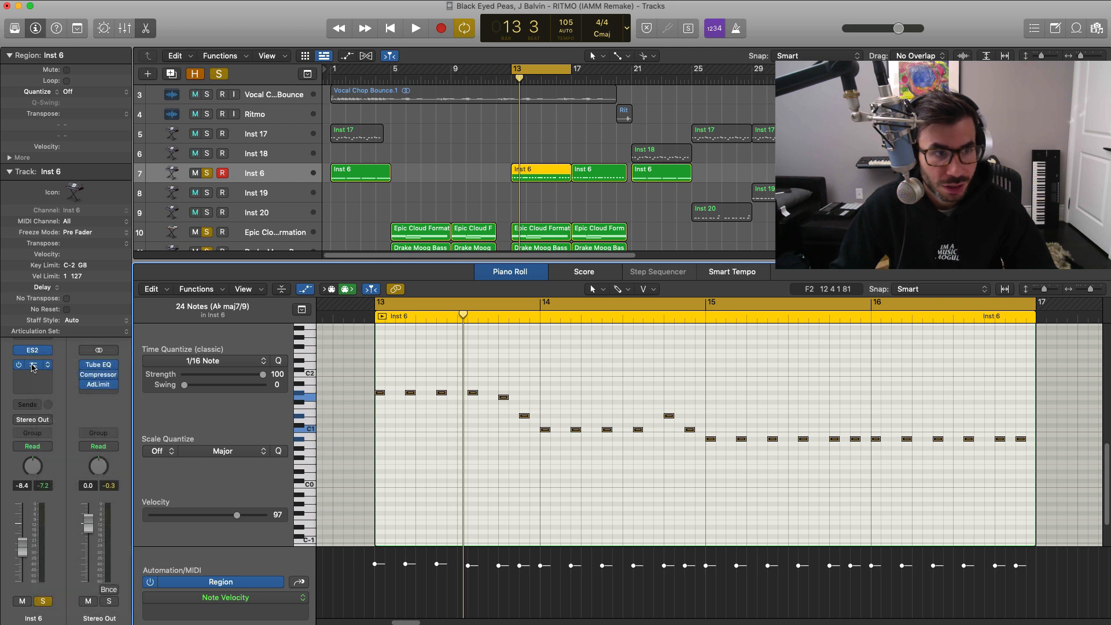
{"action": "left_click", "coordinate": [462, 149]}
Step: Play from bar 13, close the Inst 6 notes, and examine the step pattern of the ritmo kick region at bar 13
{"action": "key", "text": "space"}
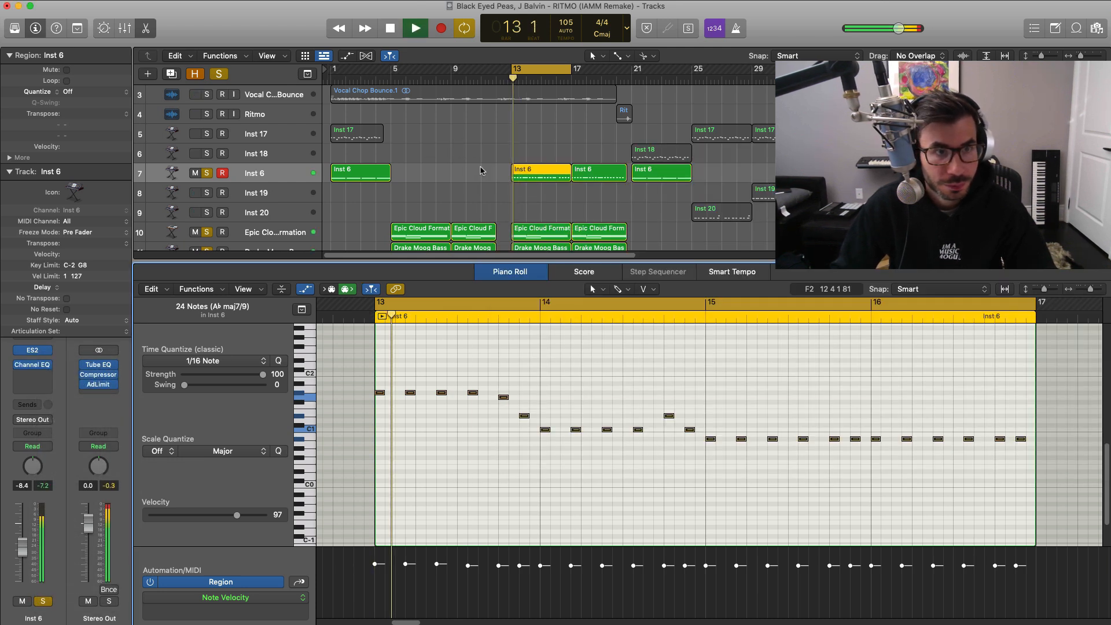
{"action": "scroll", "coordinate": [501, 174], "scroll_direction": "down", "scroll_amount": 3}
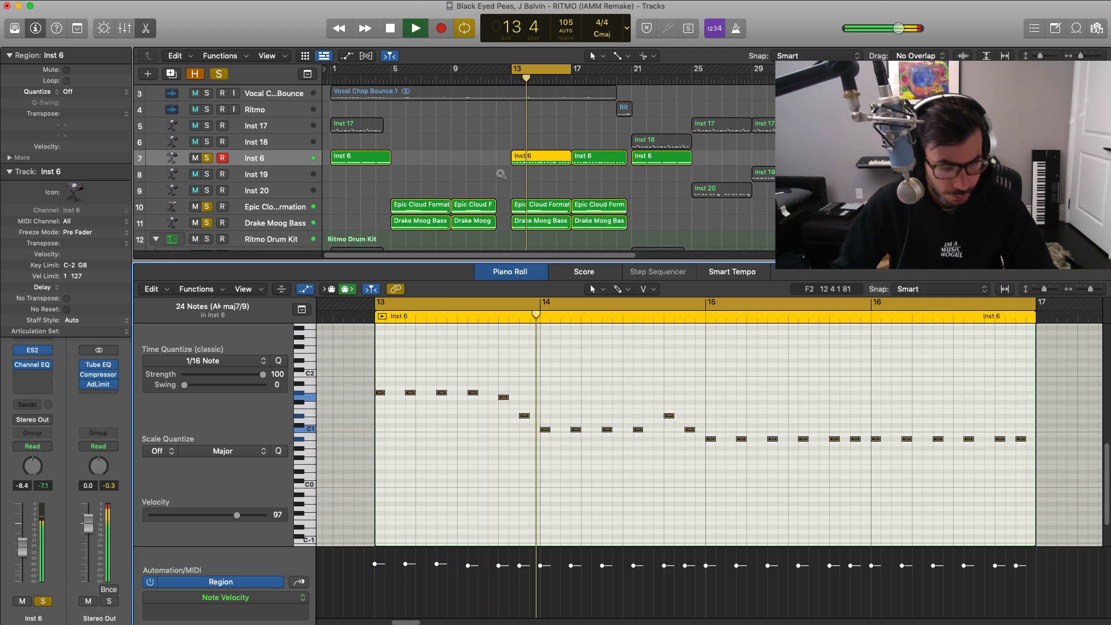
{"action": "key", "text": "e"}
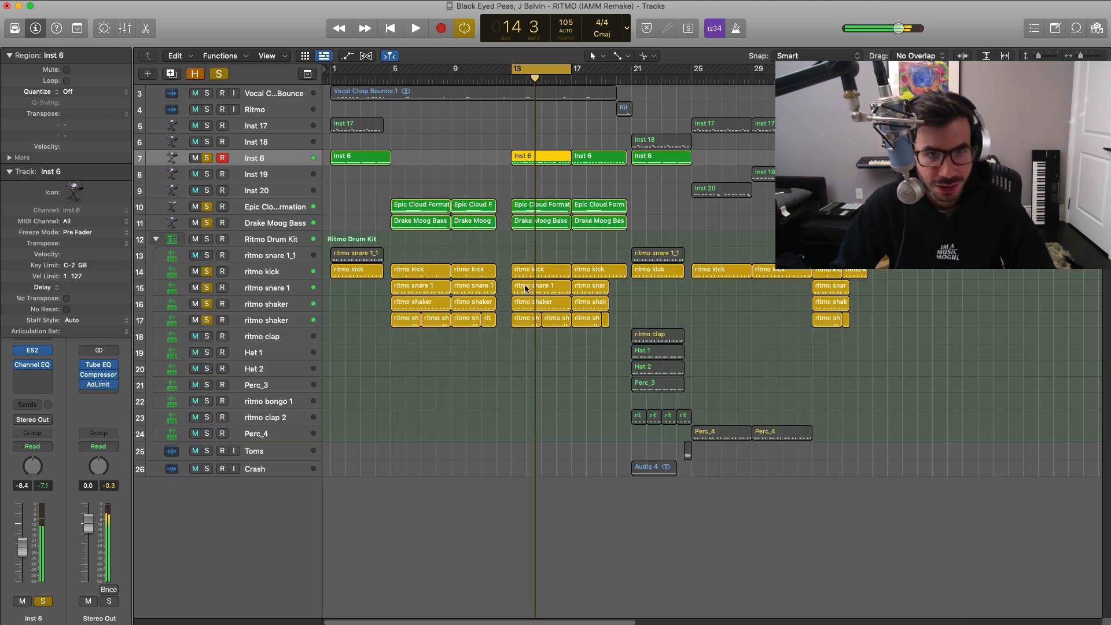
{"action": "double_click", "coordinate": [546, 266]}
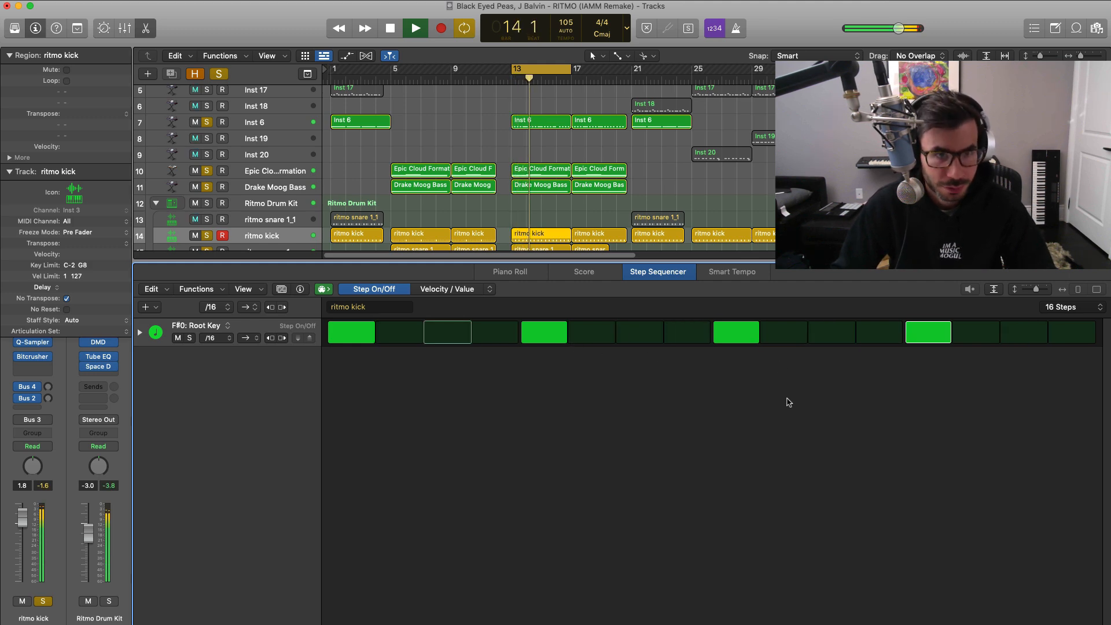
{"action": "key", "text": "x"}
{"action": "key", "text": "x"}
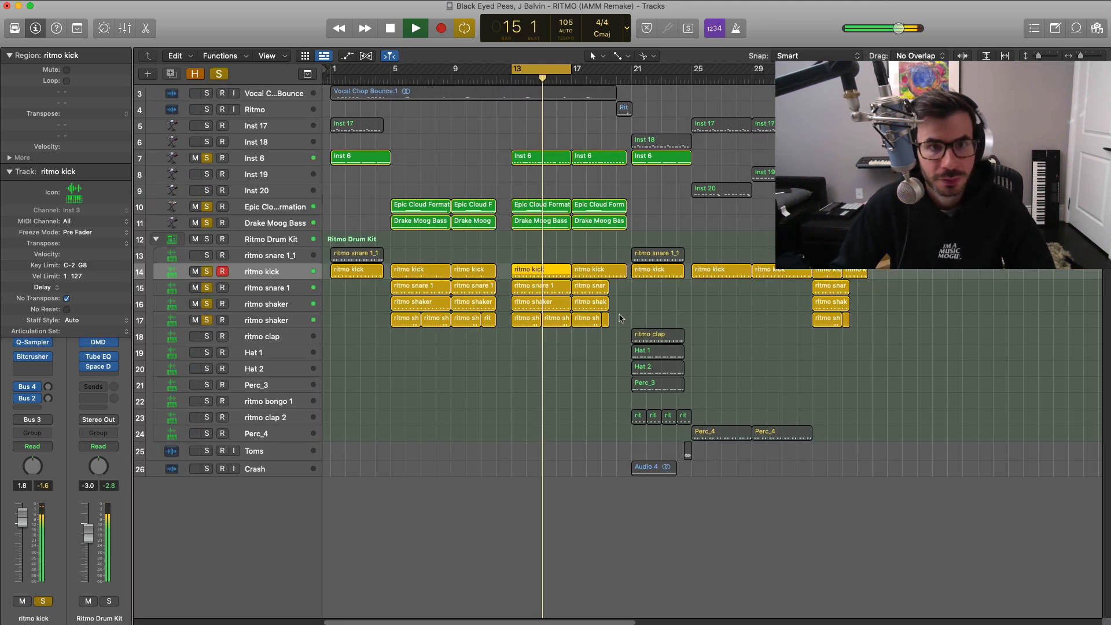
{"action": "key", "text": "space"}
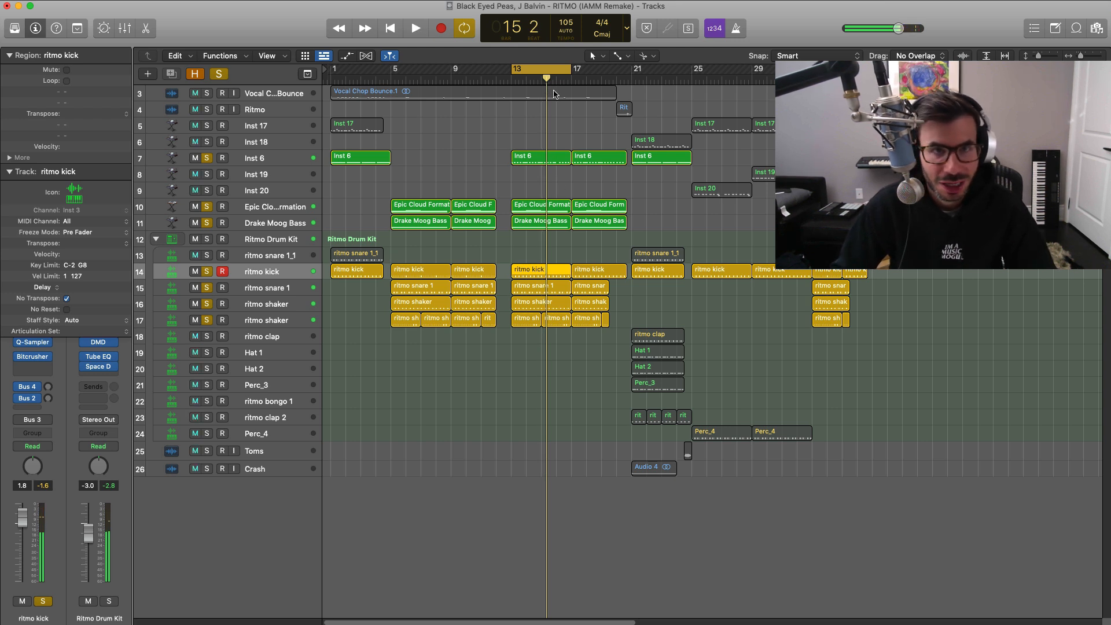
Step: Set a one-bar cycle range at bar 20 and briefly play it with only the Inst 17 track soloed
{"action": "left_click_drag", "start_coordinate": [544, 67], "coordinate": [630, 71]}
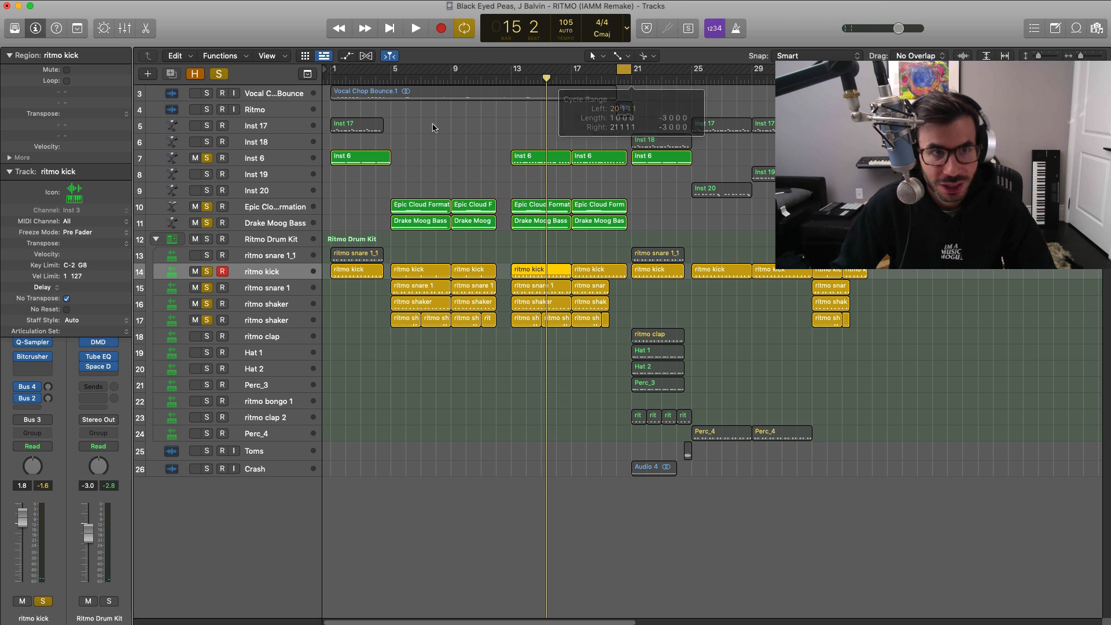
{"action": "left_click", "coordinate": [208, 125], "text": "alt"}
{"action": "key", "text": "space"}
{"action": "key", "text": "space"}
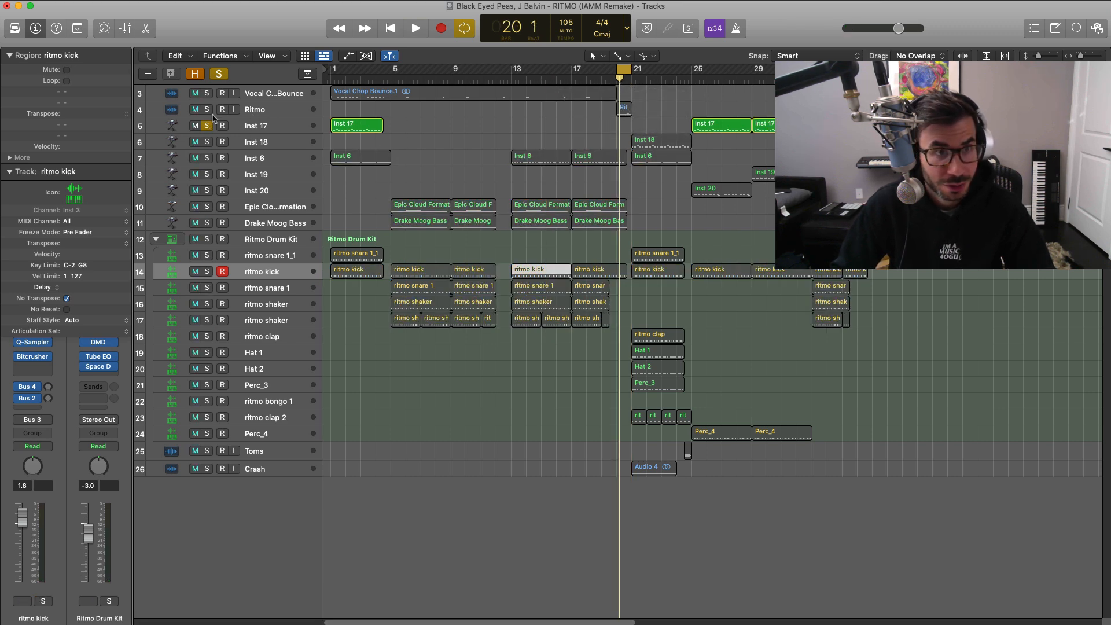
Step: Clear the solo on the Inst 17 track and briefly play bar 20 with all tracks audible
{"action": "left_click", "coordinate": [207, 126]}
{"action": "key", "text": "space"}
{"action": "key", "text": "super+Right"}
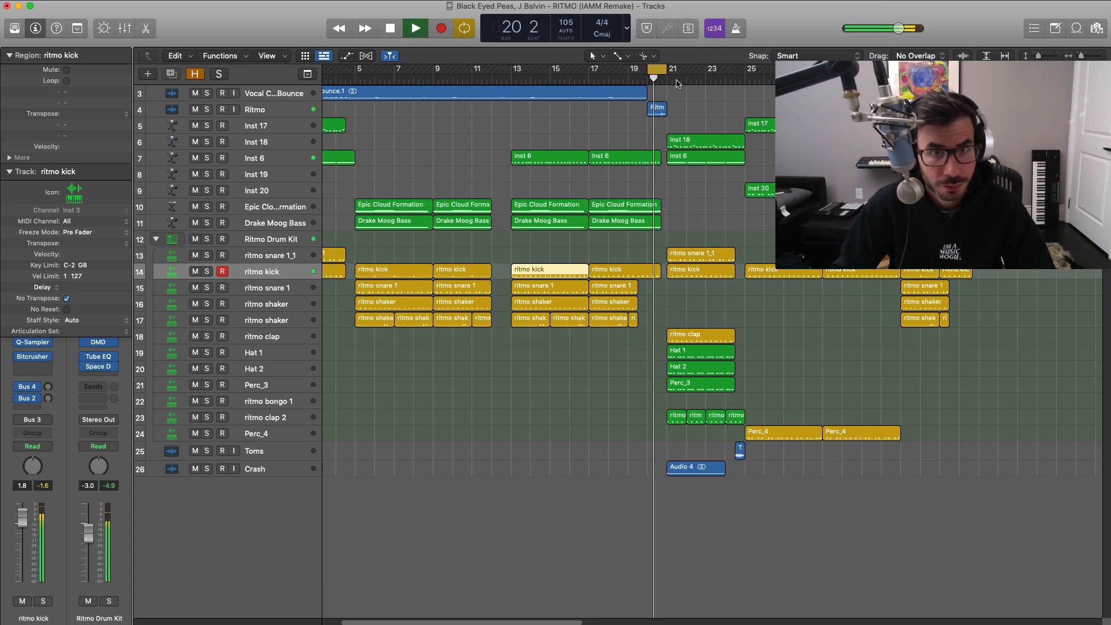
{"action": "key", "text": "space"}
Step: Set the cycle range from bar 21 to bar 25 and play it with only the Inst 18 track soloed
{"action": "left_click", "coordinate": [662, 72]}
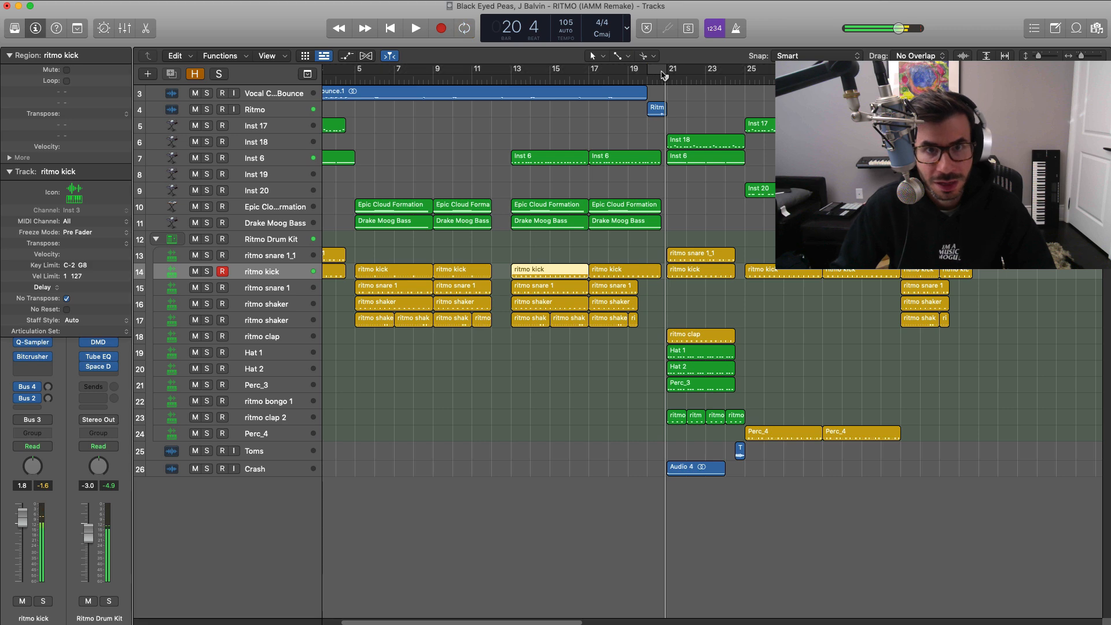
{"action": "left_click_drag", "start_coordinate": [664, 74], "coordinate": [745, 72]}
{"action": "left_click", "coordinate": [691, 144]}
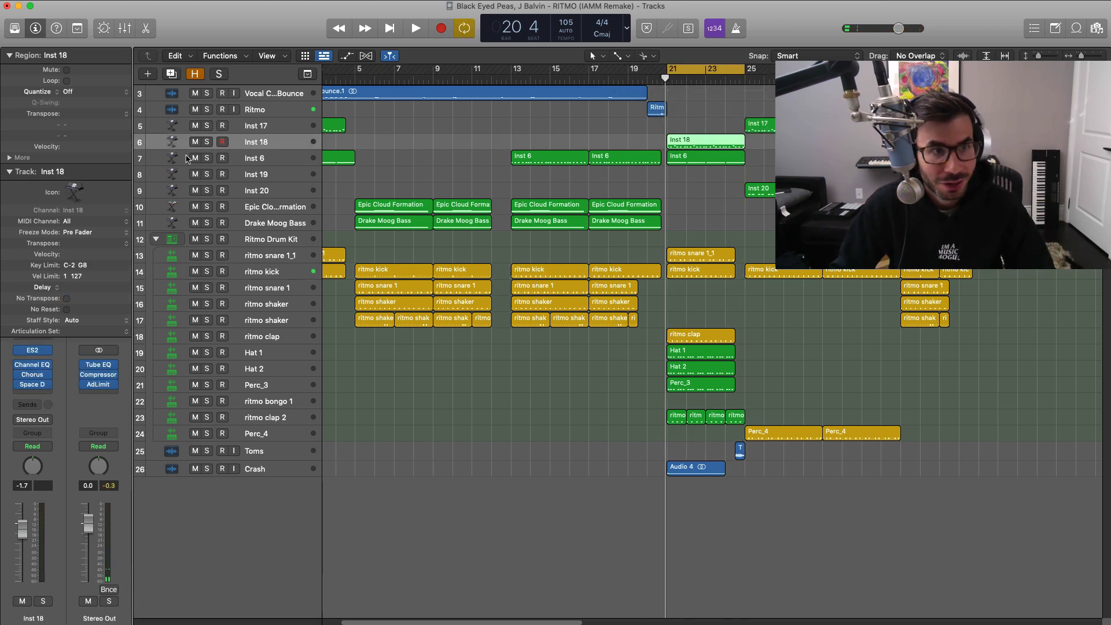
{"action": "left_click", "coordinate": [206, 143]}
{"action": "key", "text": "space"}
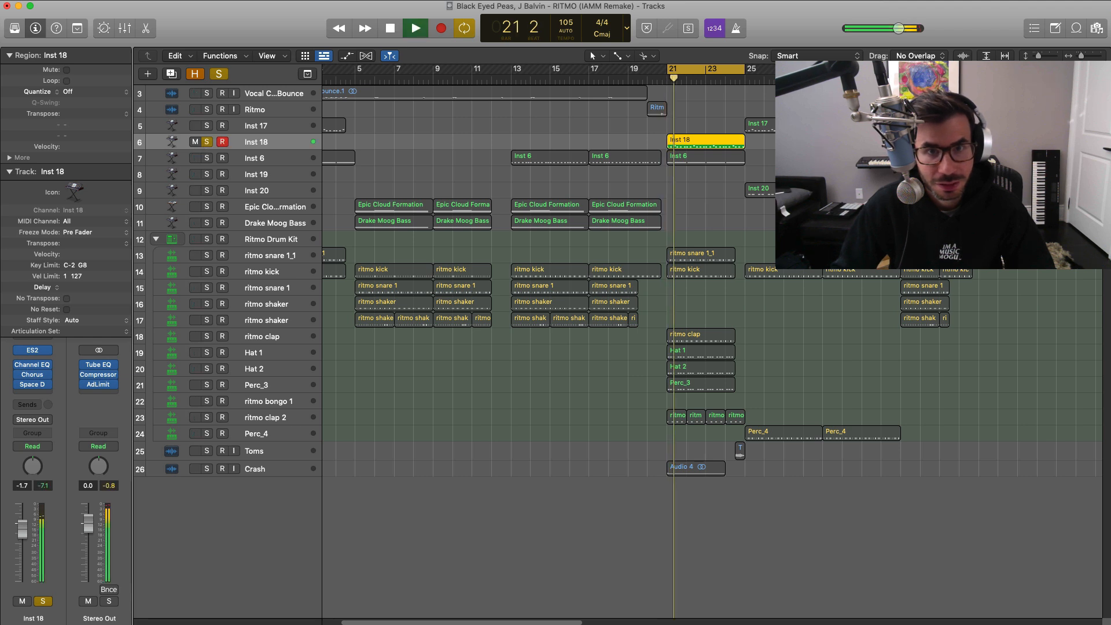
Step: Open the Inst 18 region at bar 21 in the Piano Roll and follow its notes during playback
{"action": "double_click", "coordinate": [711, 146]}
{"action": "key", "text": "space"}
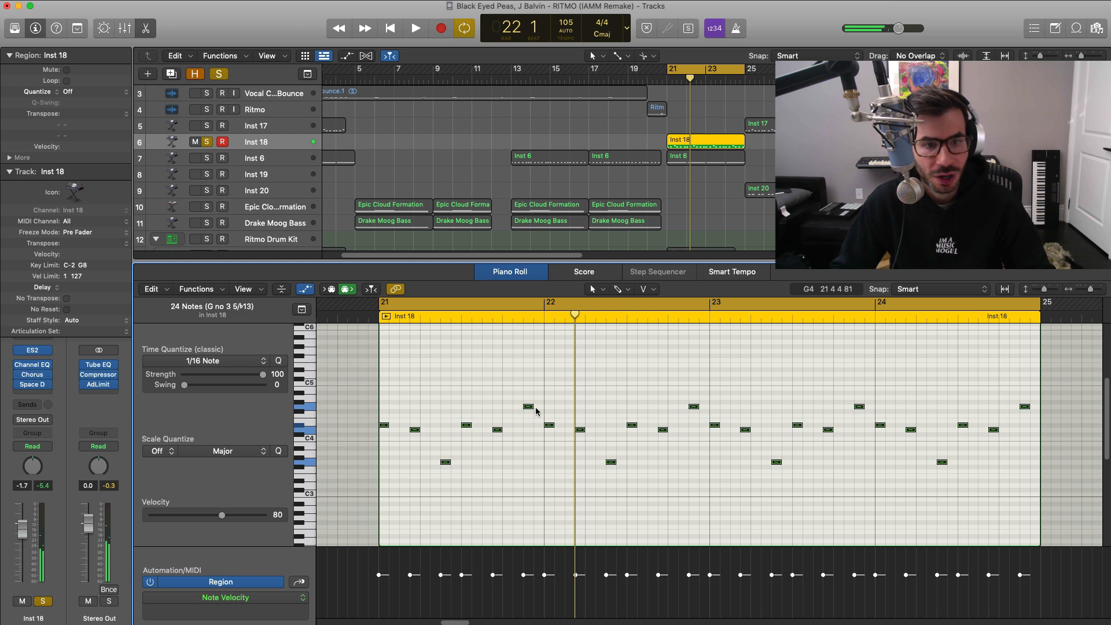
{"action": "key", "text": "space"}
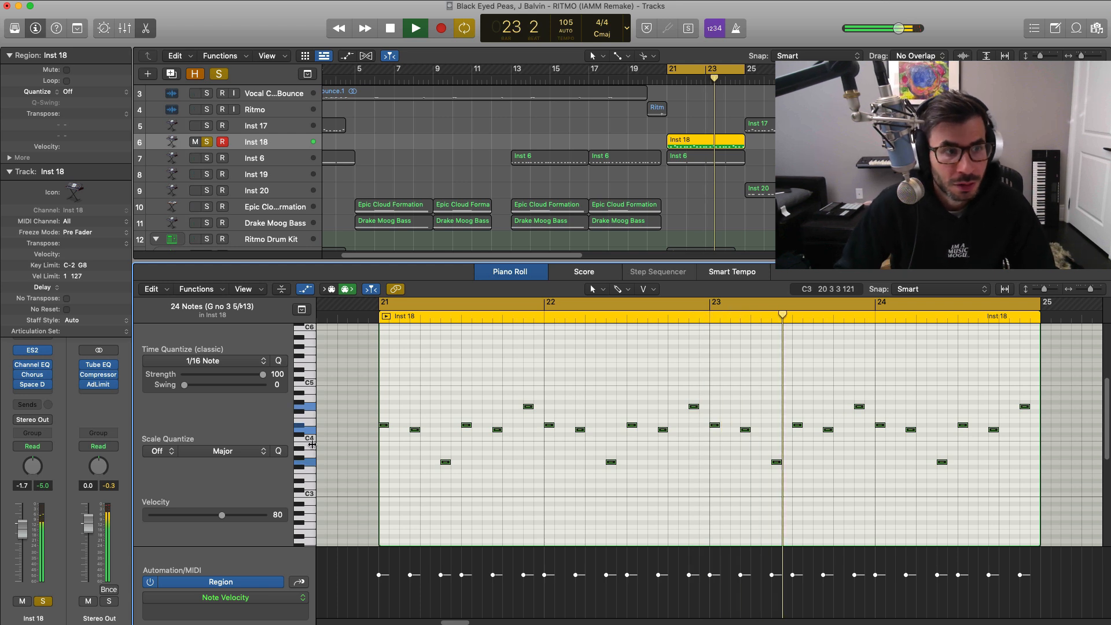
{"action": "key", "text": "space"}
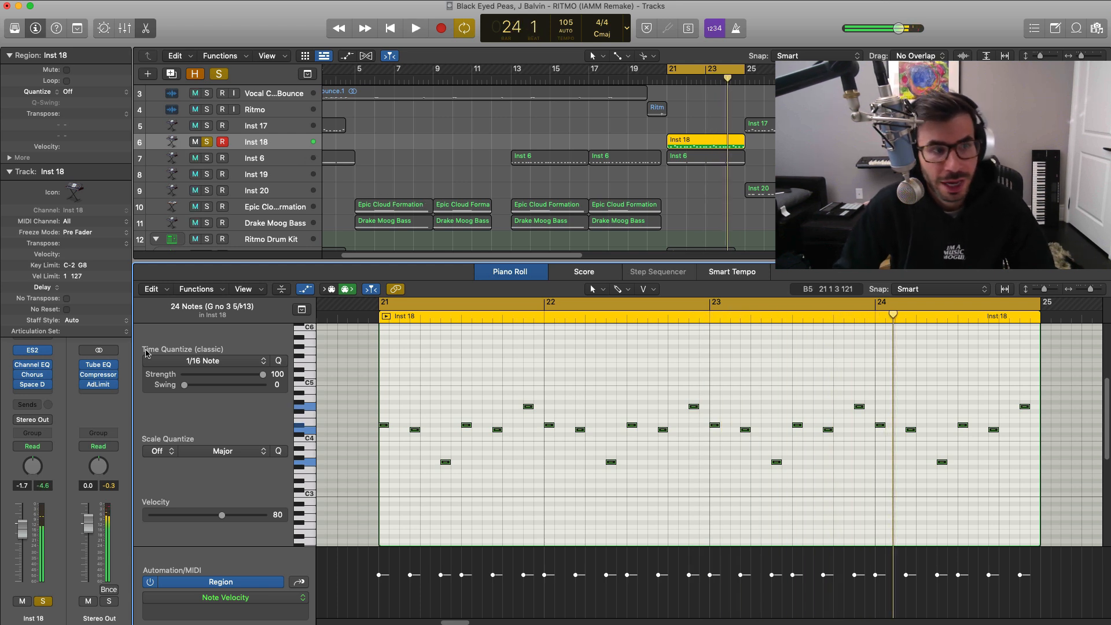
Step: Examine the Chorus and Channel EQ settings on the Inst 18 track, closing the plug-in windows
{"action": "left_click", "coordinate": [30, 376]}
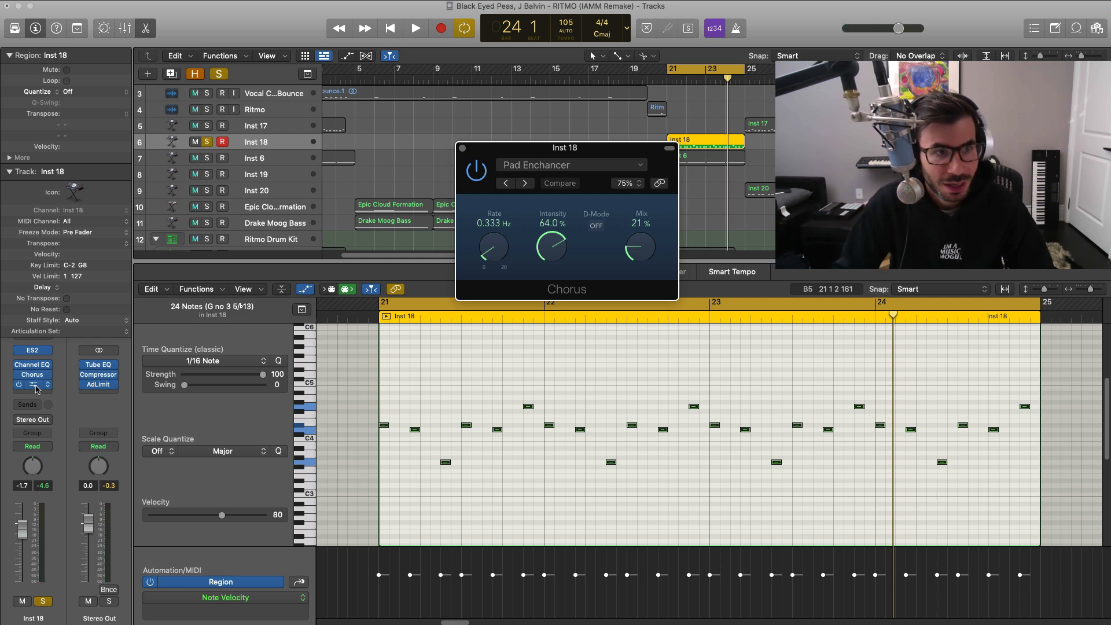
{"action": "left_click", "coordinate": [35, 365]}
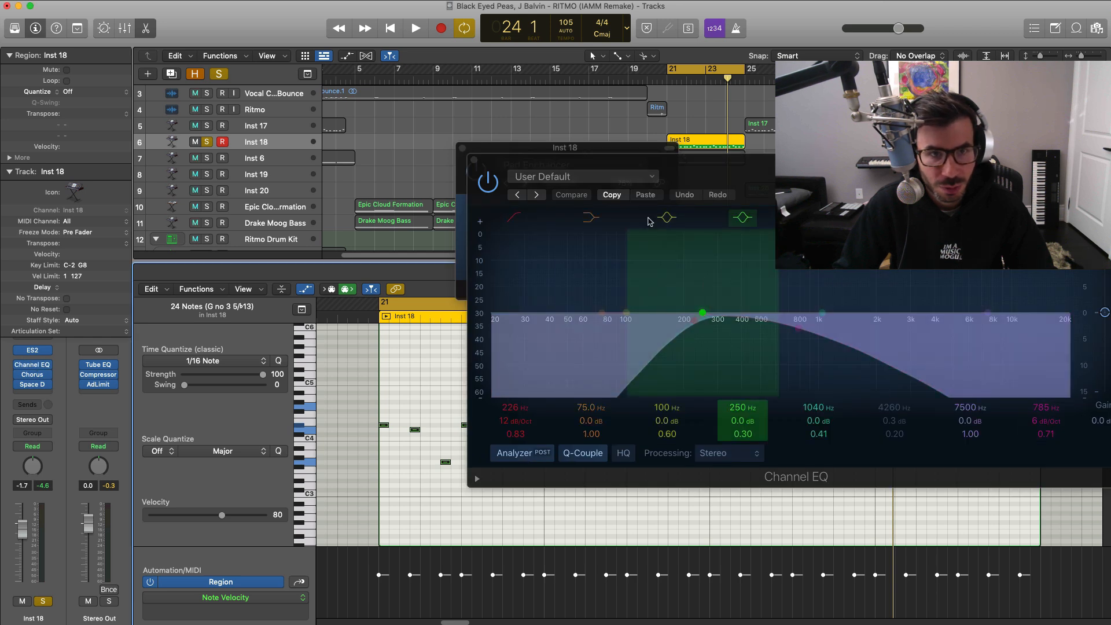
{"action": "left_click", "coordinate": [465, 154]}
{"action": "left_click", "coordinate": [463, 150]}
Step: Play with Inst 6 soloed alongside Inst 18, view the Inst 6 notes at bar 21, and add ritmo snare 1_1 to the solos
{"action": "key", "text": "space"}
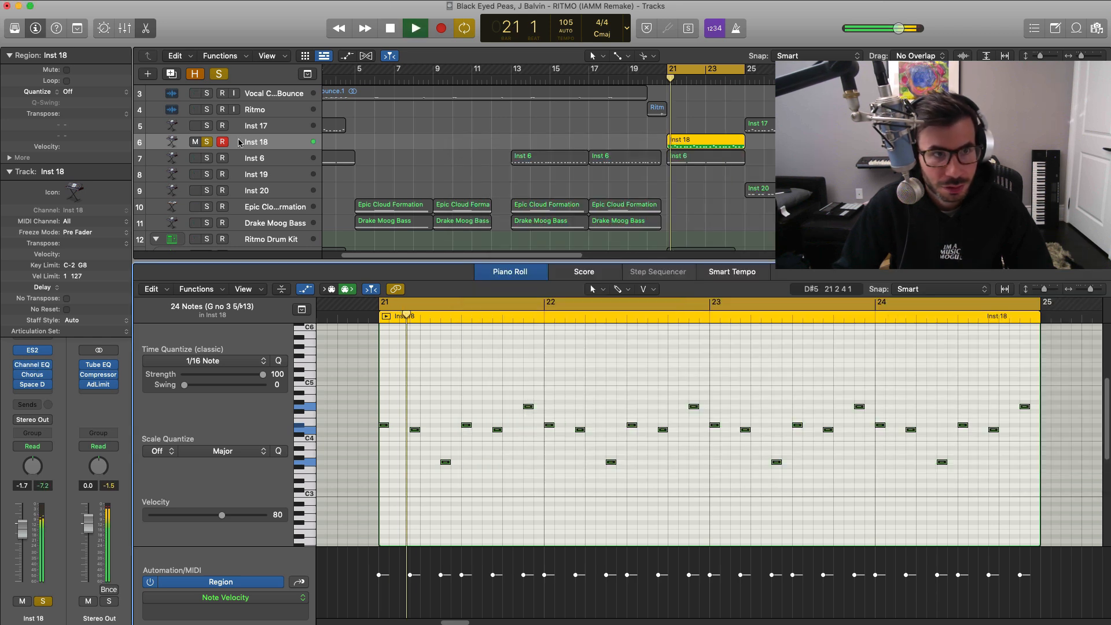
{"action": "left_click", "coordinate": [207, 158]}
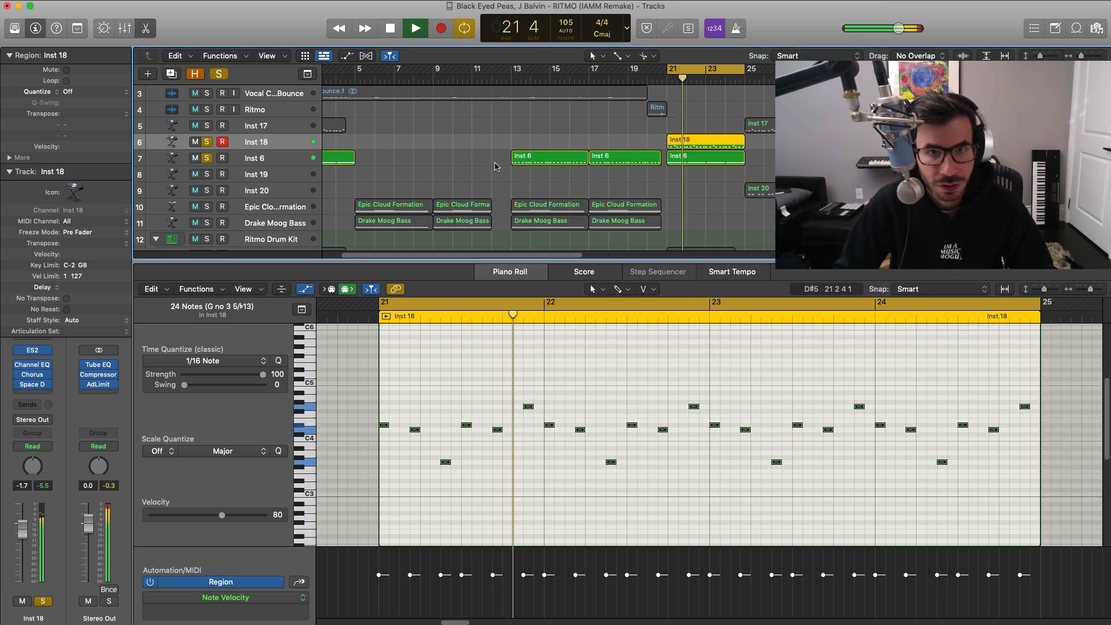
{"action": "left_click", "coordinate": [727, 205]}
{"action": "left_click", "coordinate": [701, 159]}
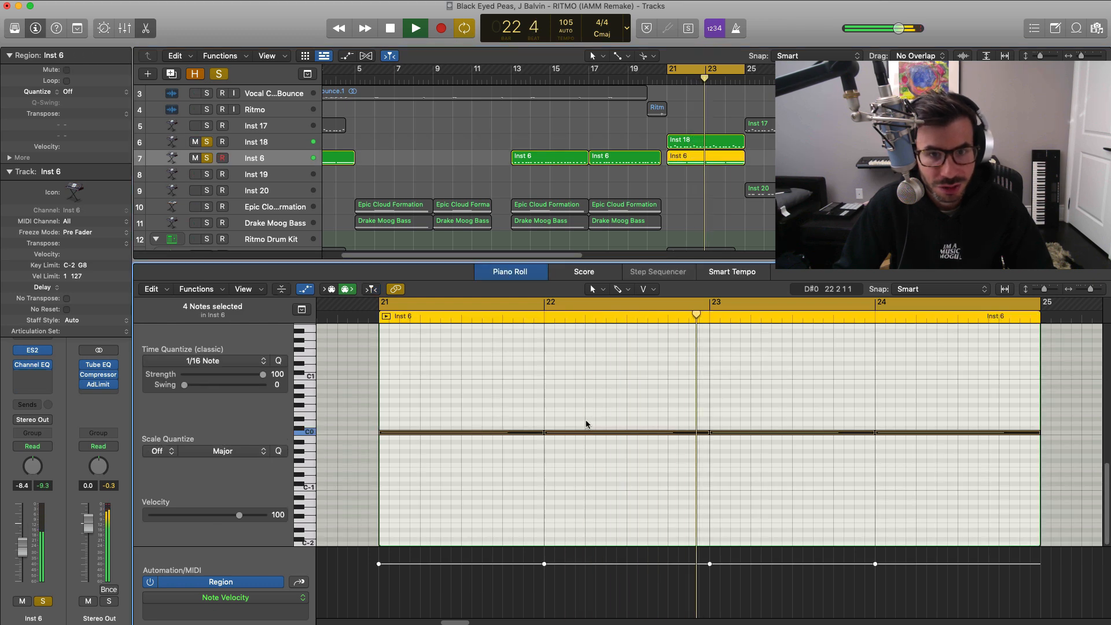
{"action": "key", "text": "x"}
{"action": "key", "text": "x"}
{"action": "key", "text": "space"}
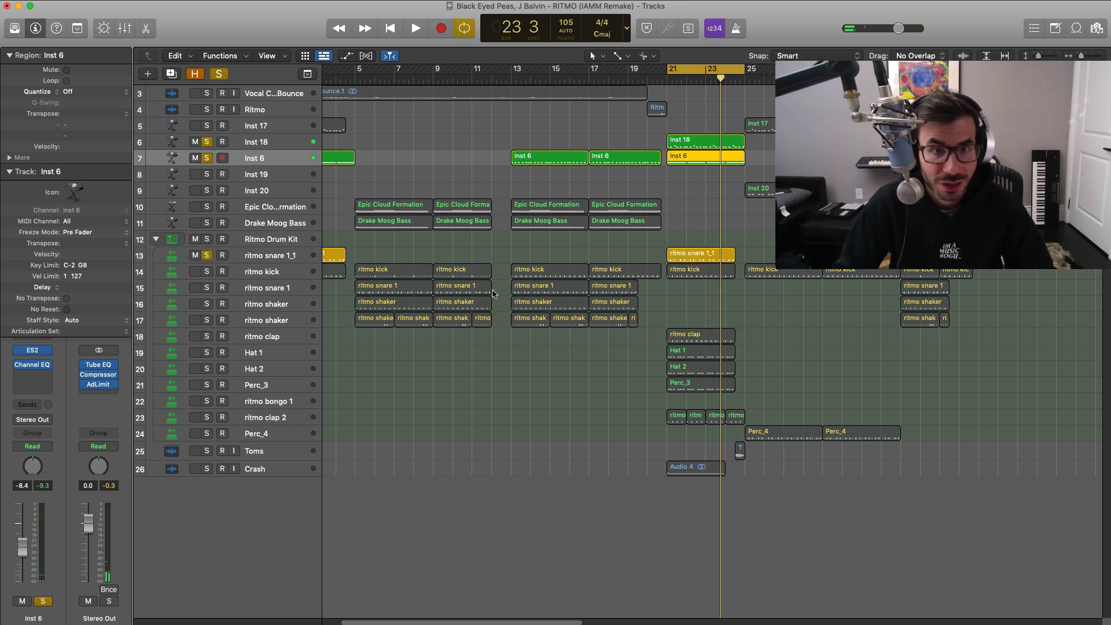
Step: Play the cycle while adding the ritmo kick, ritmo clap and Hat 1 tracks to the soloed ones, one after another
{"action": "key", "text": "space"}
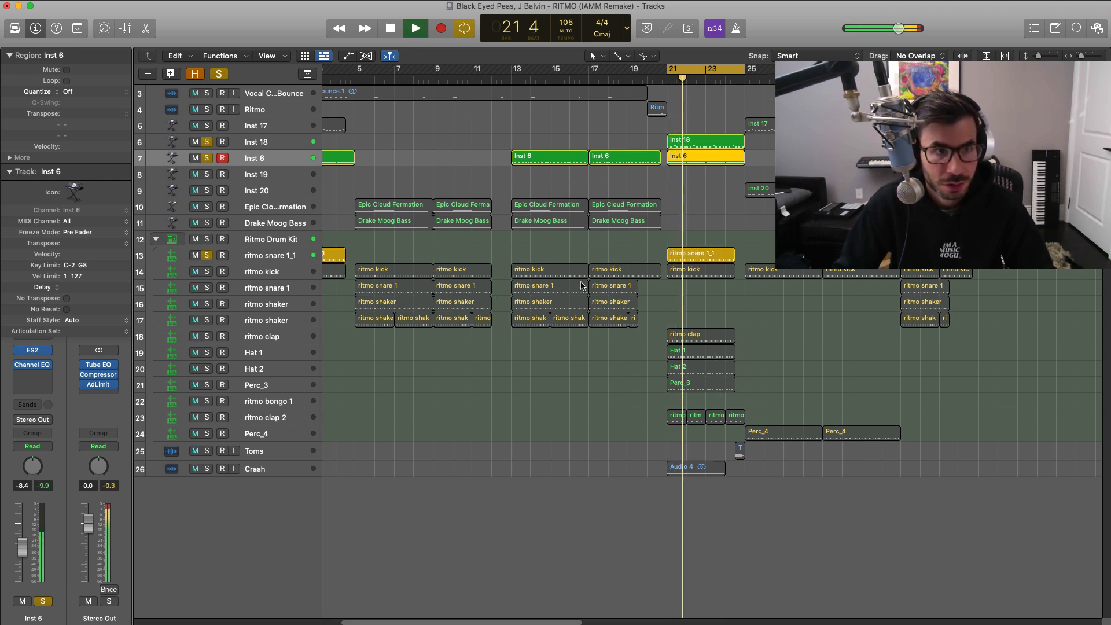
{"action": "left_click", "coordinate": [207, 271]}
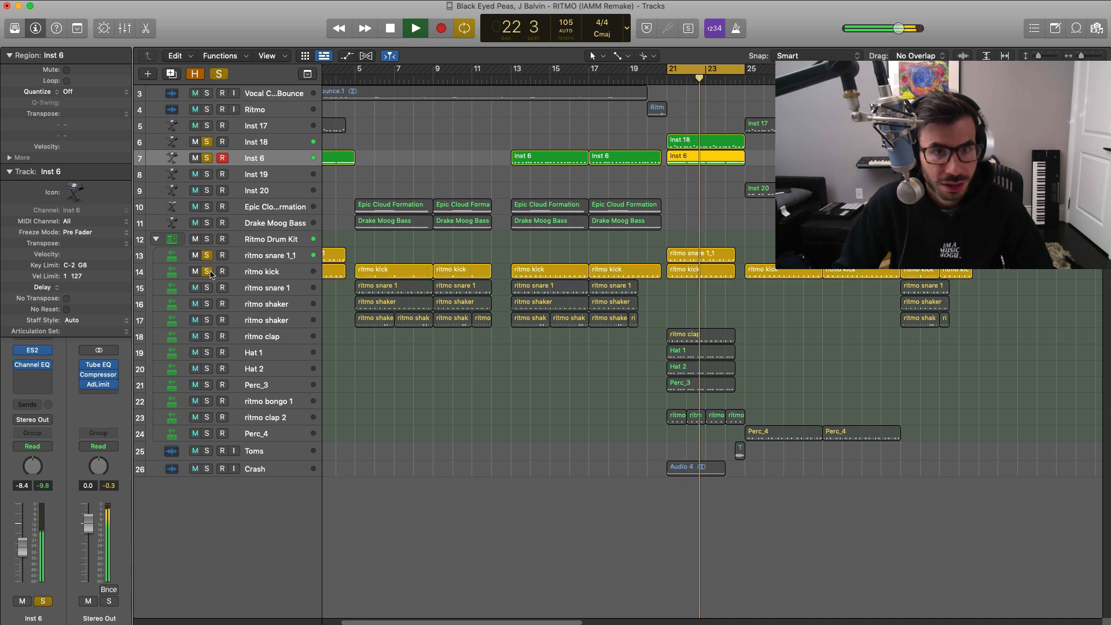
{"action": "left_click", "coordinate": [256, 337]}
{"action": "left_click", "coordinate": [208, 337]}
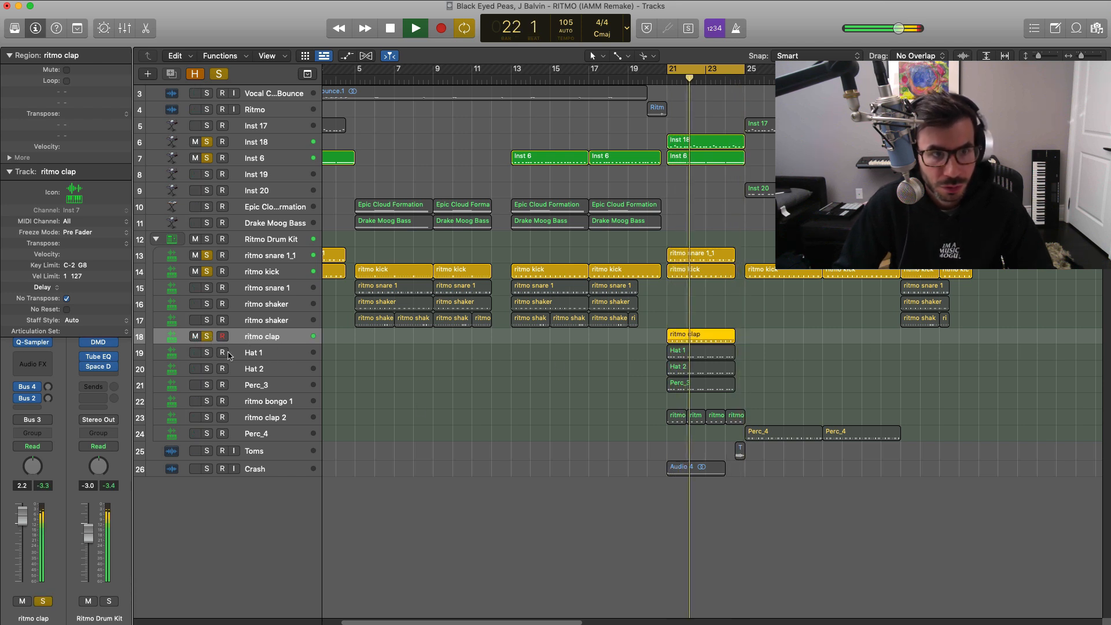
{"action": "left_click", "coordinate": [207, 353]}
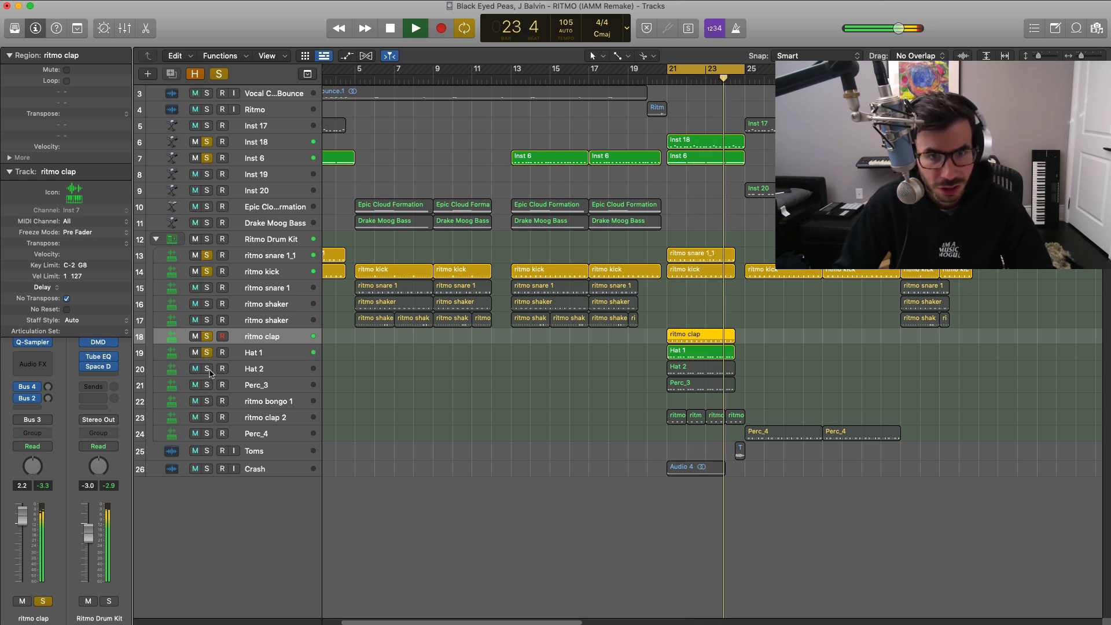
Step: Add the Hat 2, Perc_3 and ritmo clap 2 tracks to the solos during playback, and stop
{"action": "left_click", "coordinate": [208, 369]}
{"action": "left_click", "coordinate": [207, 385]}
{"action": "left_click", "coordinate": [243, 387]}
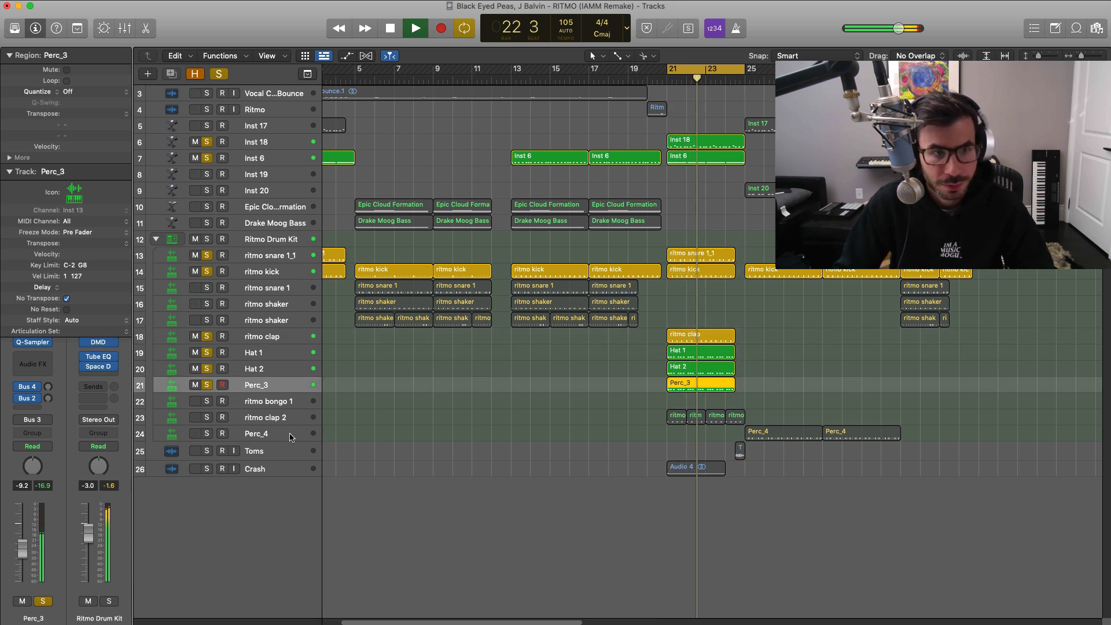
{"action": "left_click", "coordinate": [218, 417]}
{"action": "key", "text": "space"}
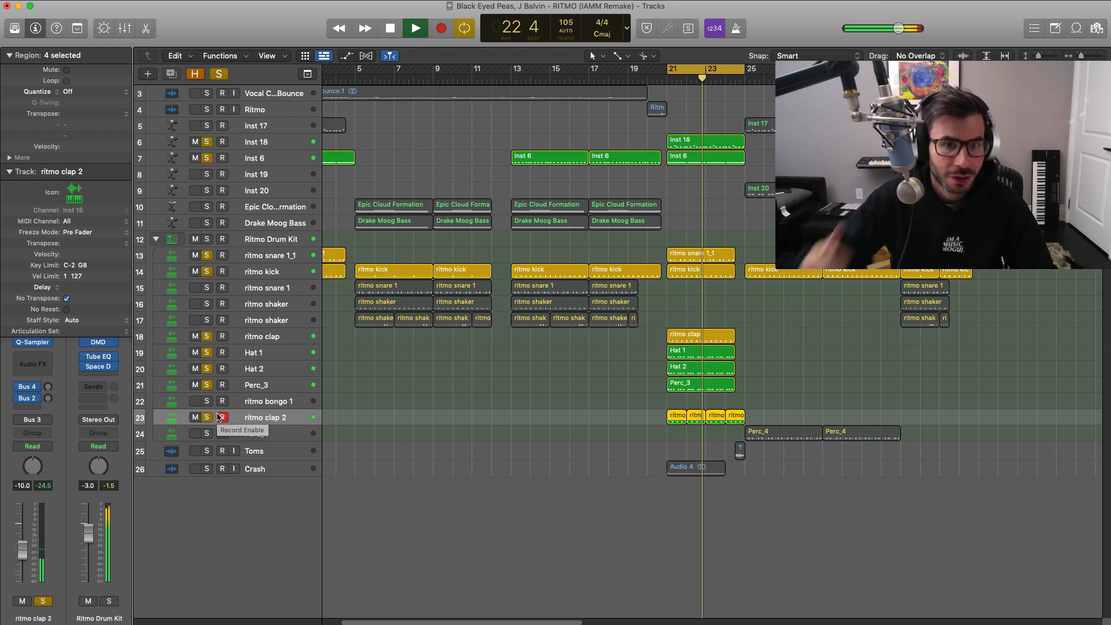
Step: Add the Crash track to the solos and play the cycle with the whole arrangement fitted in view
{"action": "key", "text": "space"}
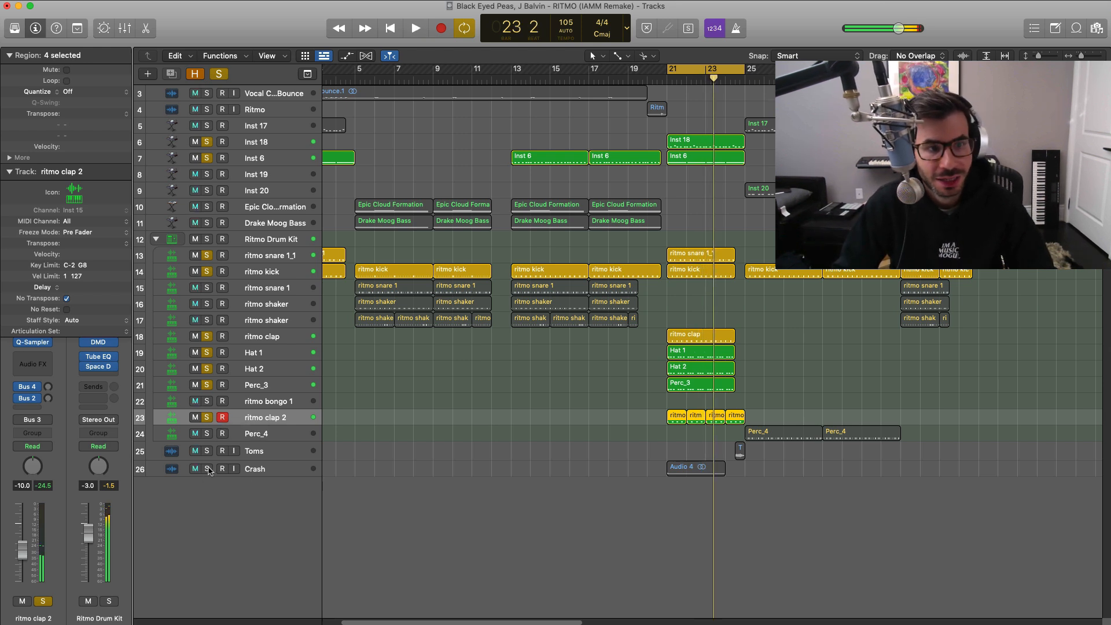
{"action": "key", "text": "space"}
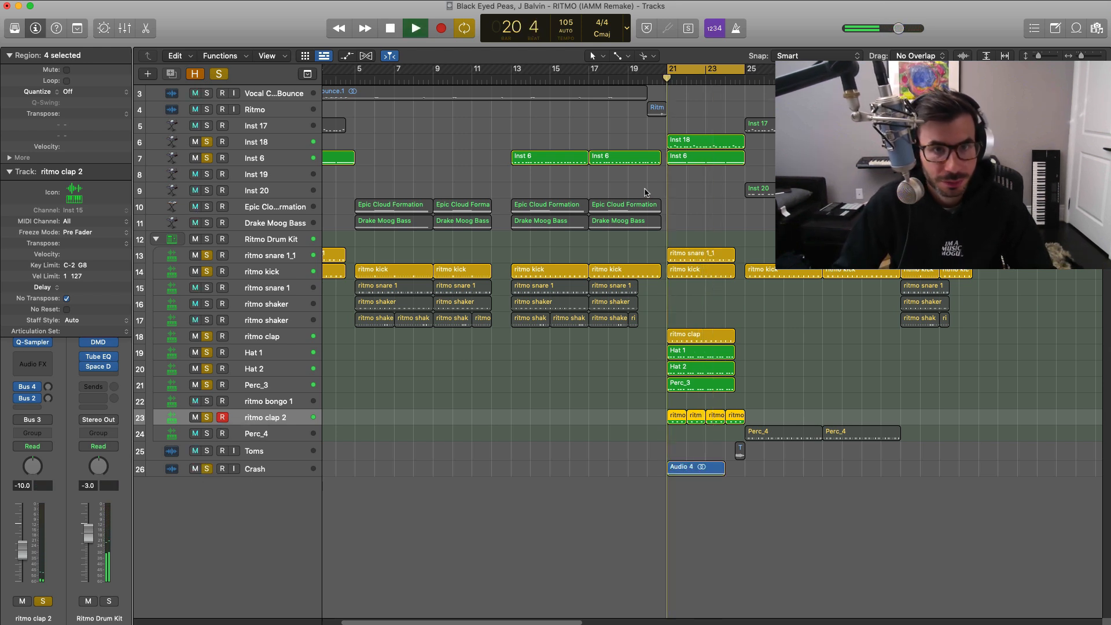
{"action": "key", "text": "z"}
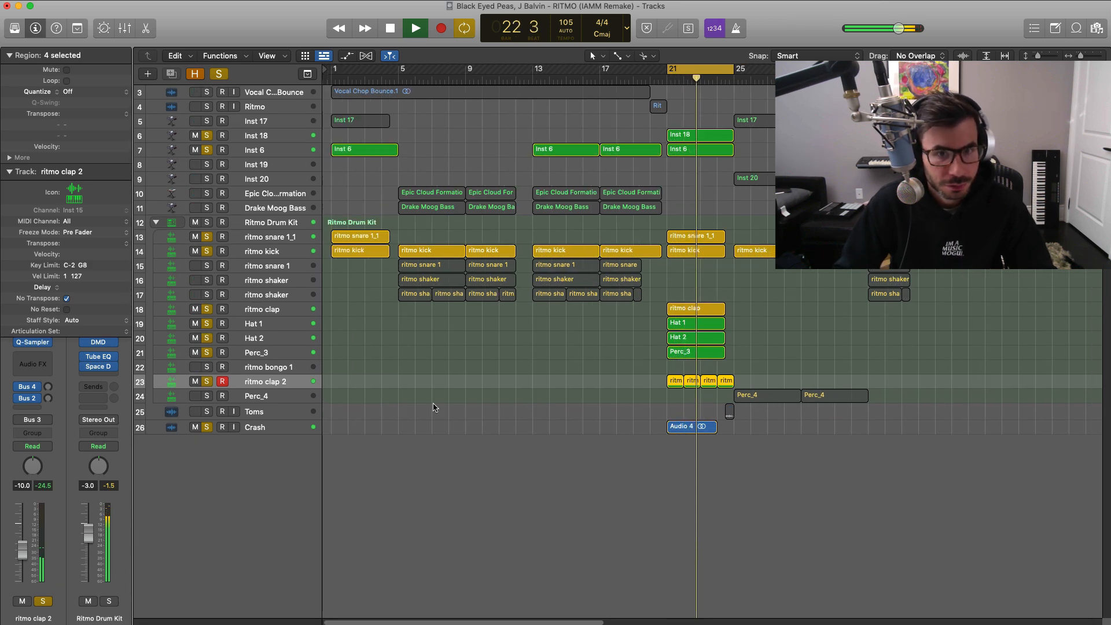
Step: Clear all solos and play on past bar 25 with cycling off, replaying the transition out of bar 24
{"action": "left_click", "coordinate": [219, 73]}
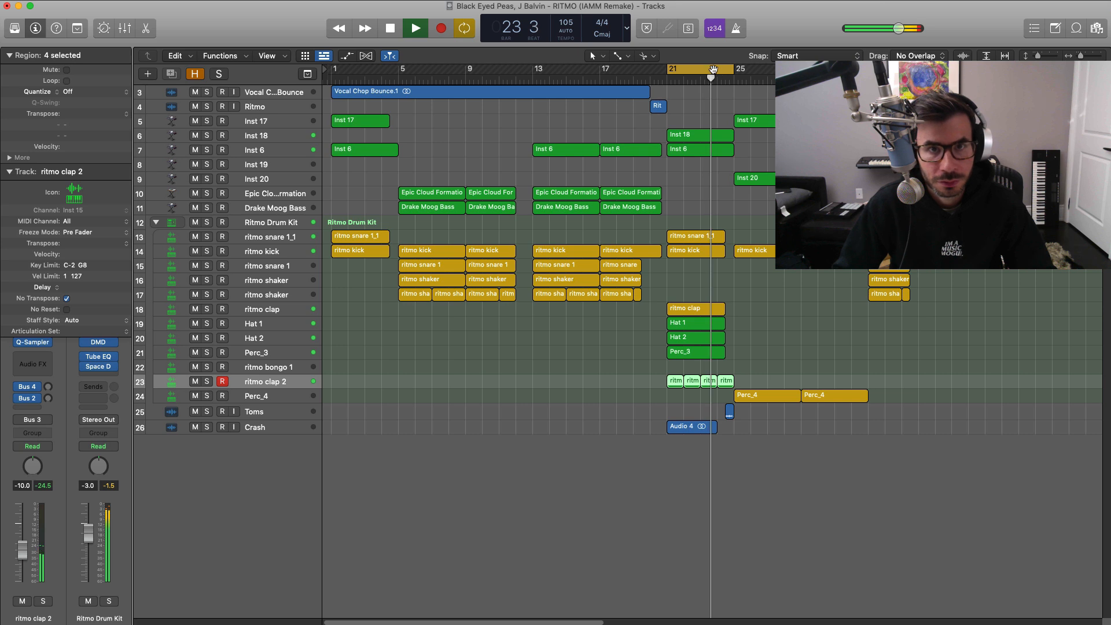
{"action": "scroll", "coordinate": [705, 168], "scroll_direction": "up", "scroll_amount": 4}
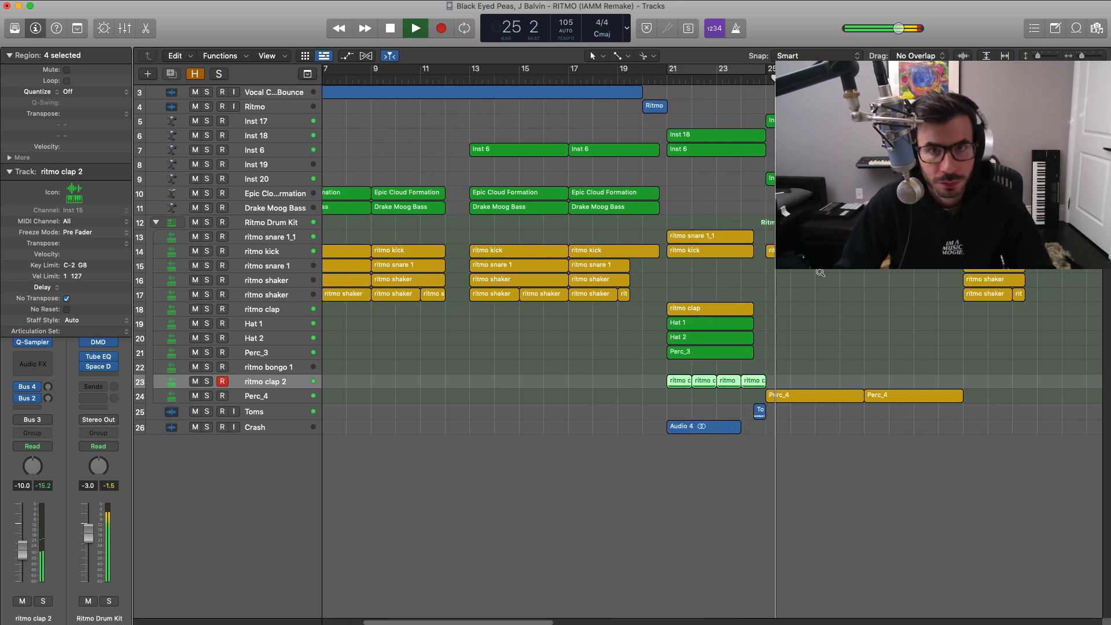
{"action": "scroll", "coordinate": [821, 272], "scroll_direction": "down", "scroll_amount": 2}
{"action": "scroll", "coordinate": [821, 272], "scroll_direction": "up", "scroll_amount": 5}
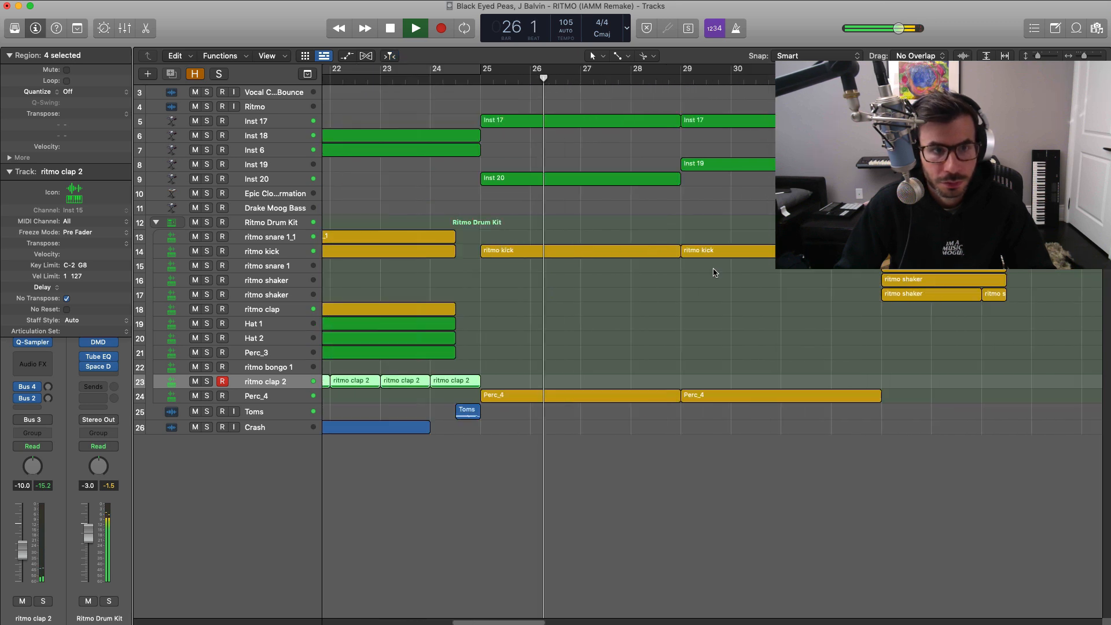
{"action": "key", "text": "space"}
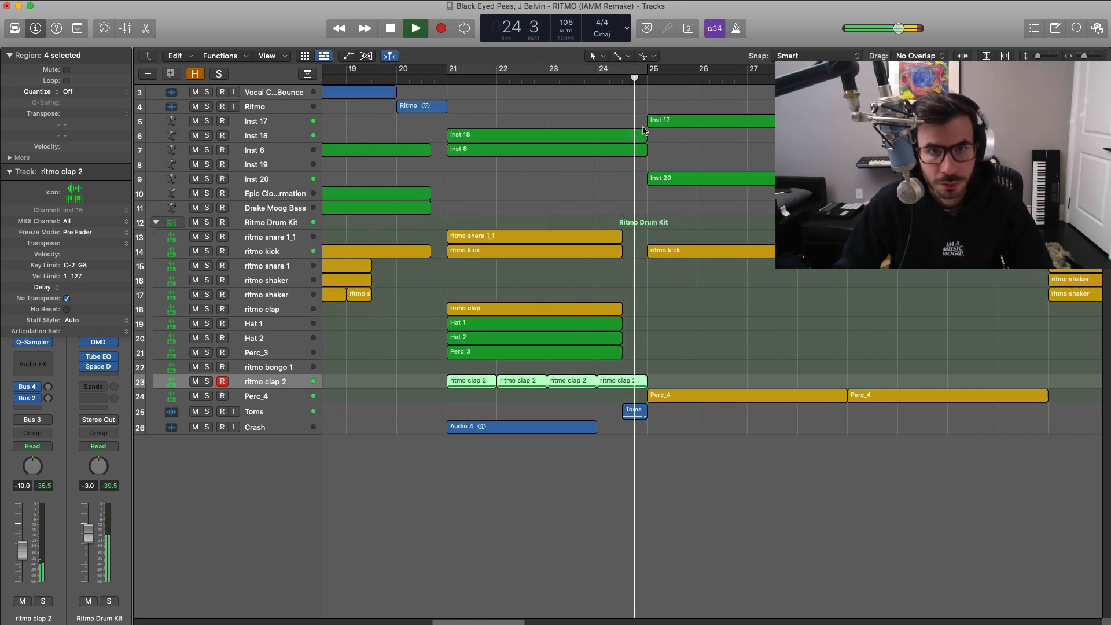
Step: Stop playback and shorten the Inst 18 and Inst 6 regions at bar 21 to end at bar 24 beat 3
{"action": "key", "text": "space"}
{"action": "left_click_drag", "start_coordinate": [629, 173], "coordinate": [618, 114]}
{"action": "left_click_drag", "start_coordinate": [642, 156], "coordinate": [623, 157]}
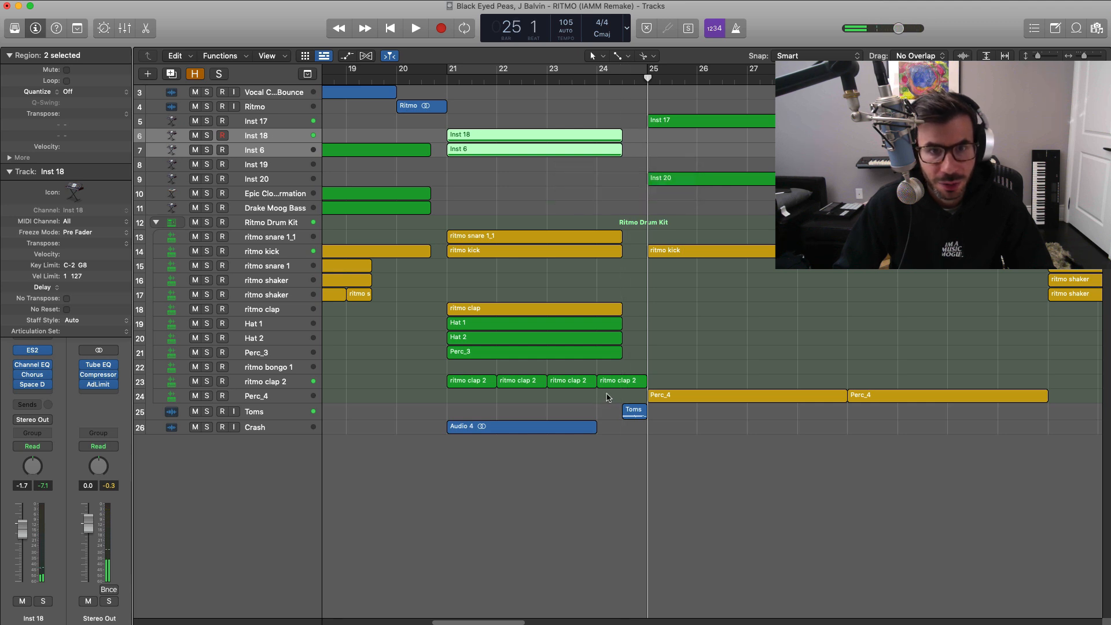
Step: Select the Toms region, set the cycle range to match it from bar 24 beat 3 to bar 25, and audition it
{"action": "left_click", "coordinate": [635, 413]}
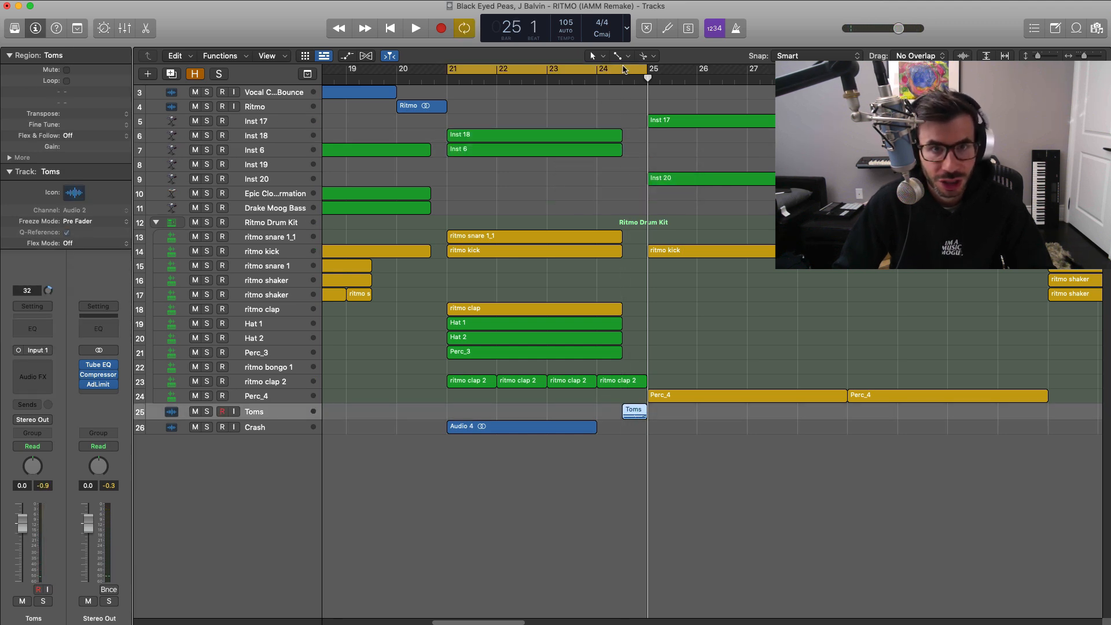
{"action": "left_click_drag", "start_coordinate": [622, 71], "coordinate": [647, 70]}
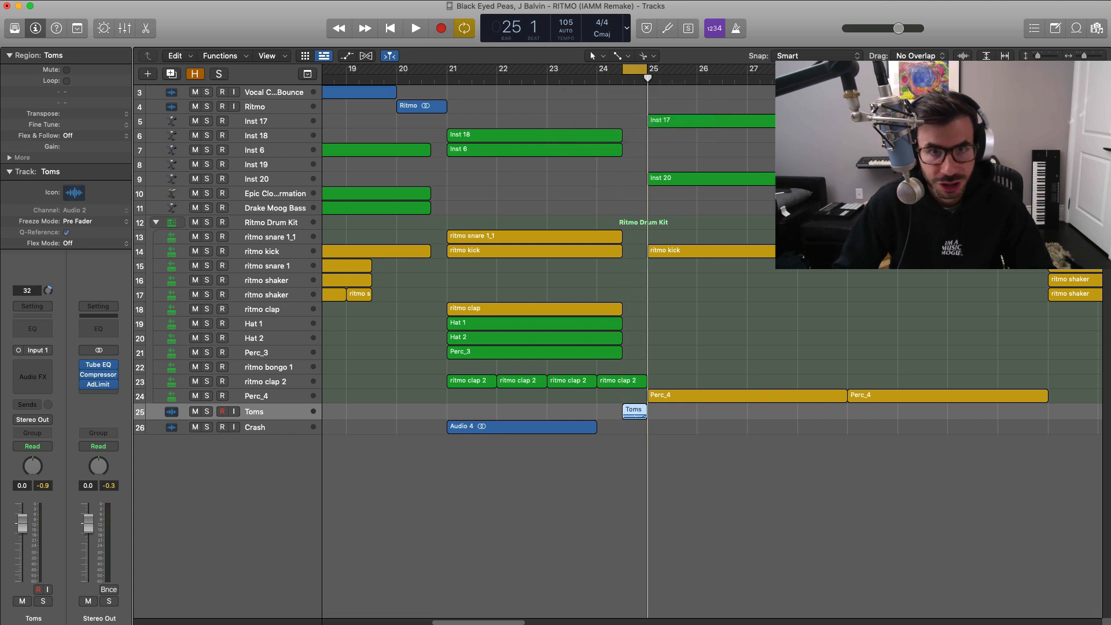
{"action": "key", "text": "space"}
{"action": "key", "text": "c"}
{"action": "key", "text": "space"}
Step: Play from bar 24 beat 3 into the bar 25 section with cycling off, and enlarge the track heights
{"action": "key", "text": "space"}
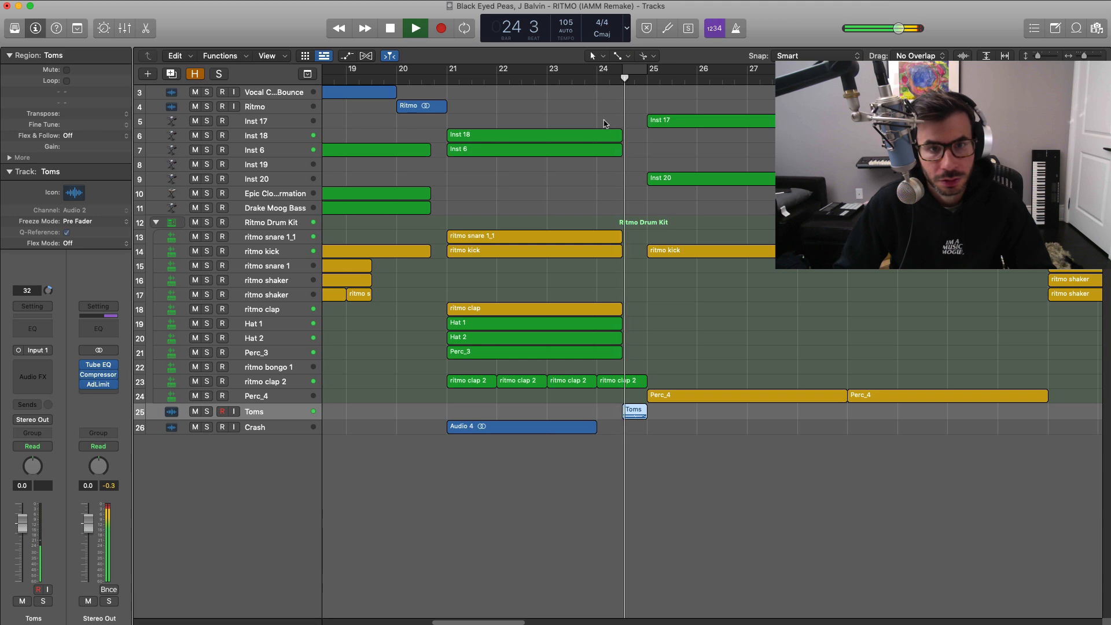
{"action": "scroll", "coordinate": [615, 174], "scroll_direction": "down", "scroll_amount": 5}
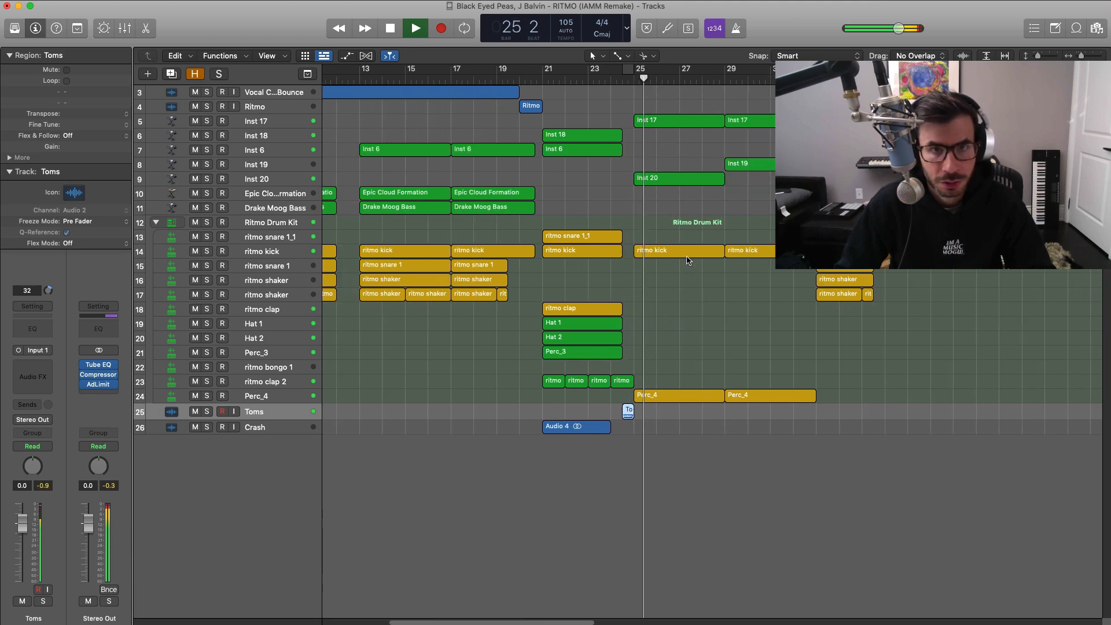
{"action": "scroll", "coordinate": [688, 260], "scroll_direction": "up", "scroll_amount": 5}
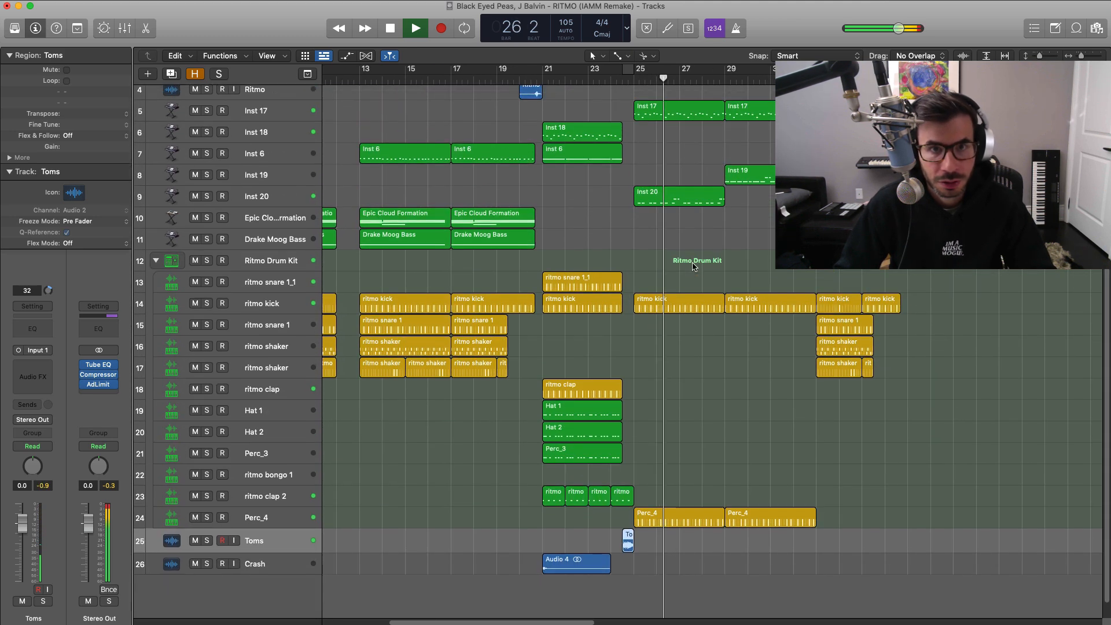
{"action": "key", "text": "space"}
Step: Examine the notes of the Inst 17 region at bar 25 in the Piano Roll, followed by those of the Inst 20 region
{"action": "double_click", "coordinate": [681, 107]}
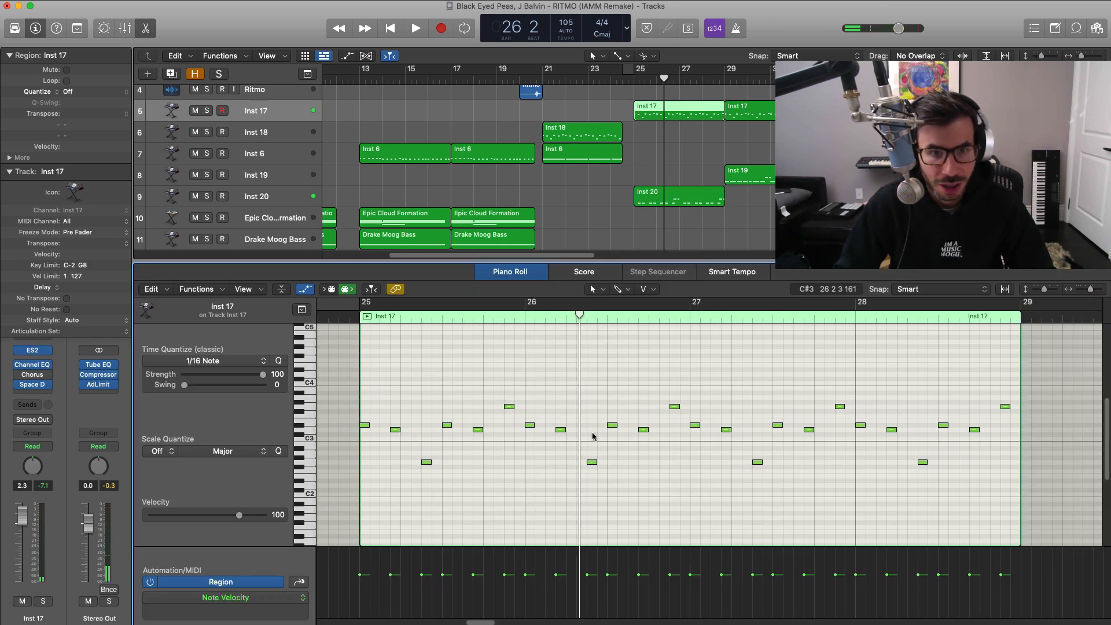
{"action": "key", "text": "p"}
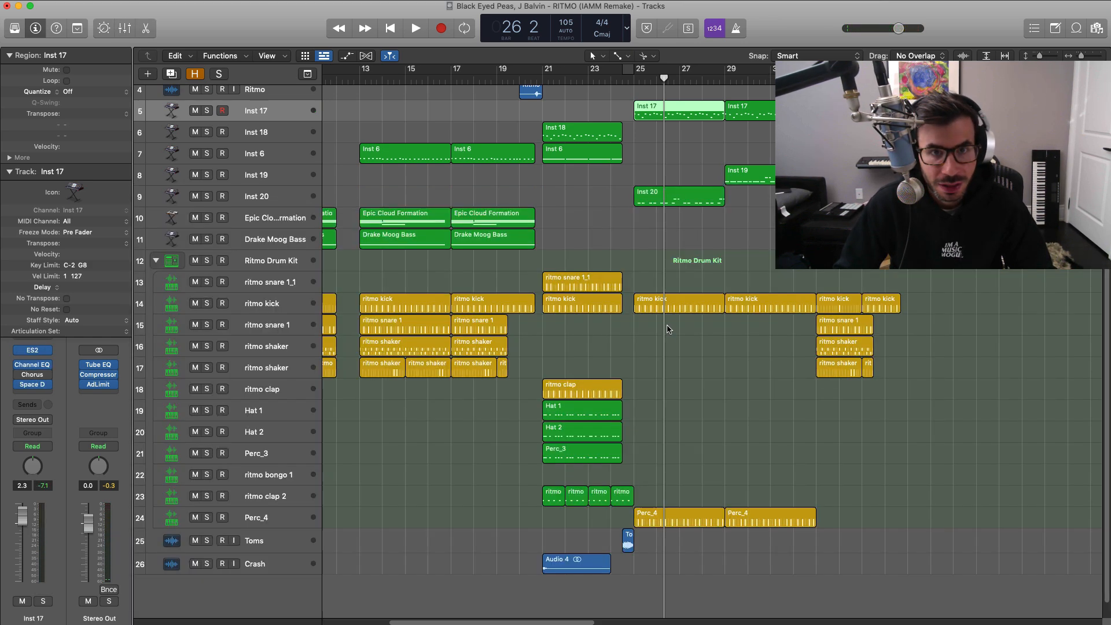
{"action": "double_click", "coordinate": [676, 200]}
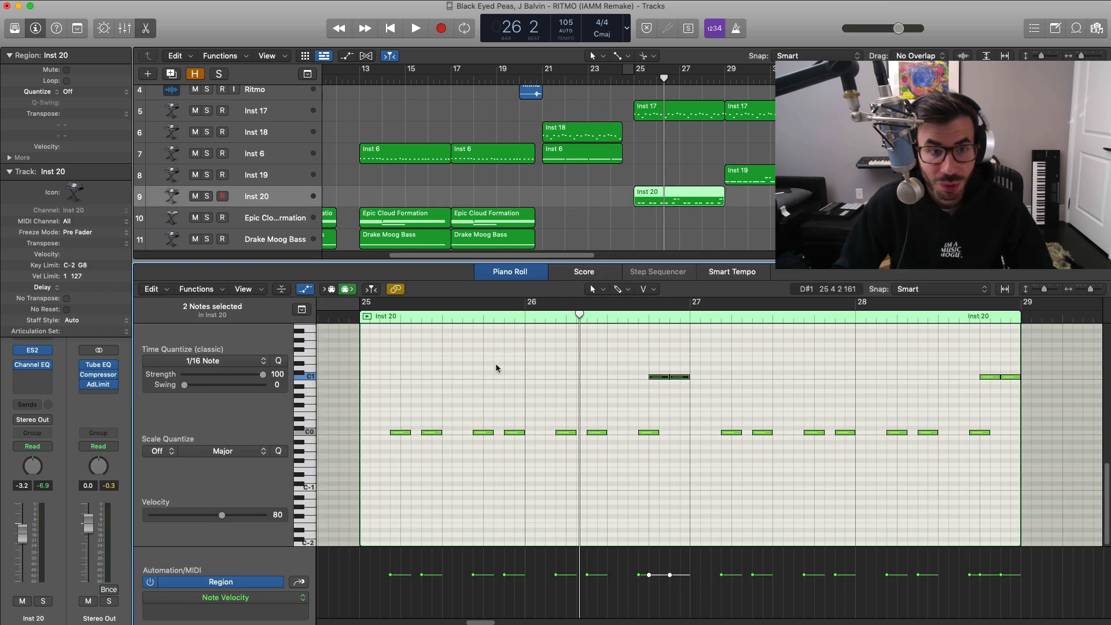
Step: Cycle bars 25 to 29 and audition the Inst 20 track soloed, adding Inst 17 to the solo
{"action": "left_click_drag", "start_coordinate": [636, 70], "coordinate": [725, 70]}
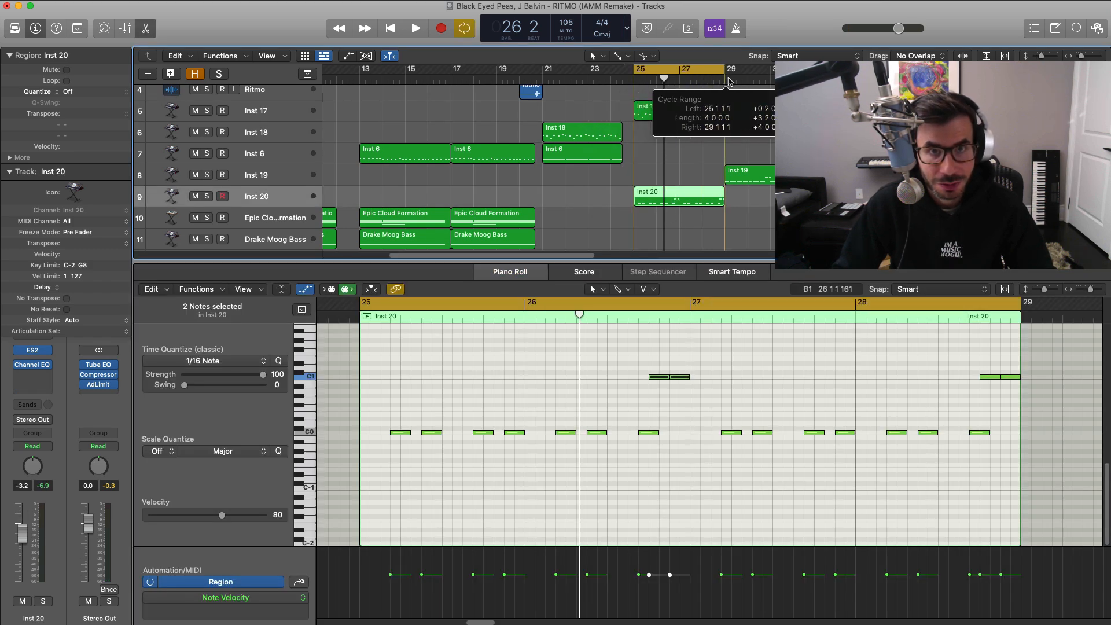
{"action": "key", "text": "space"}
{"action": "left_click", "coordinate": [207, 196]}
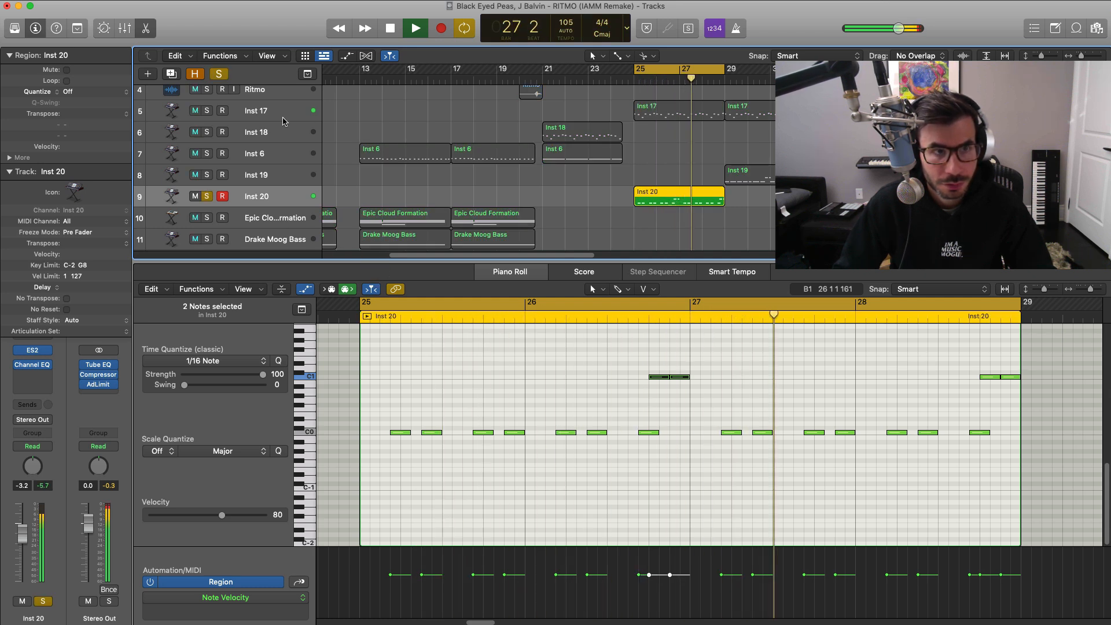
{"action": "left_click", "coordinate": [207, 110]}
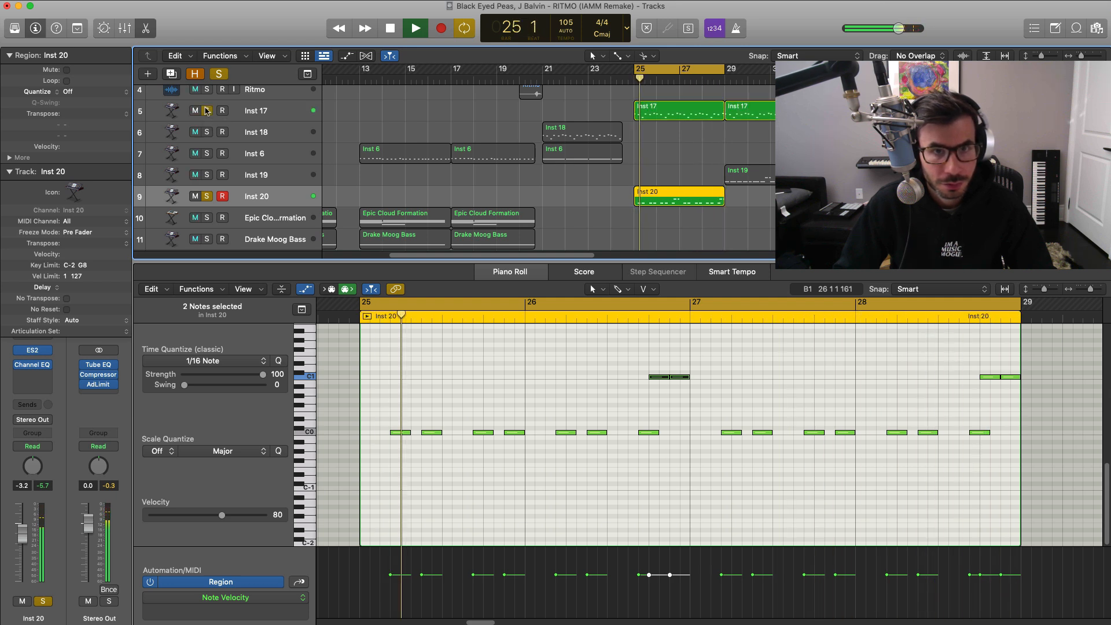
Step: Close the Piano Roll, add ritmo kick and Perc_4 to the solo, and play on through bar 29 with cycling off
{"action": "key", "text": "e"}
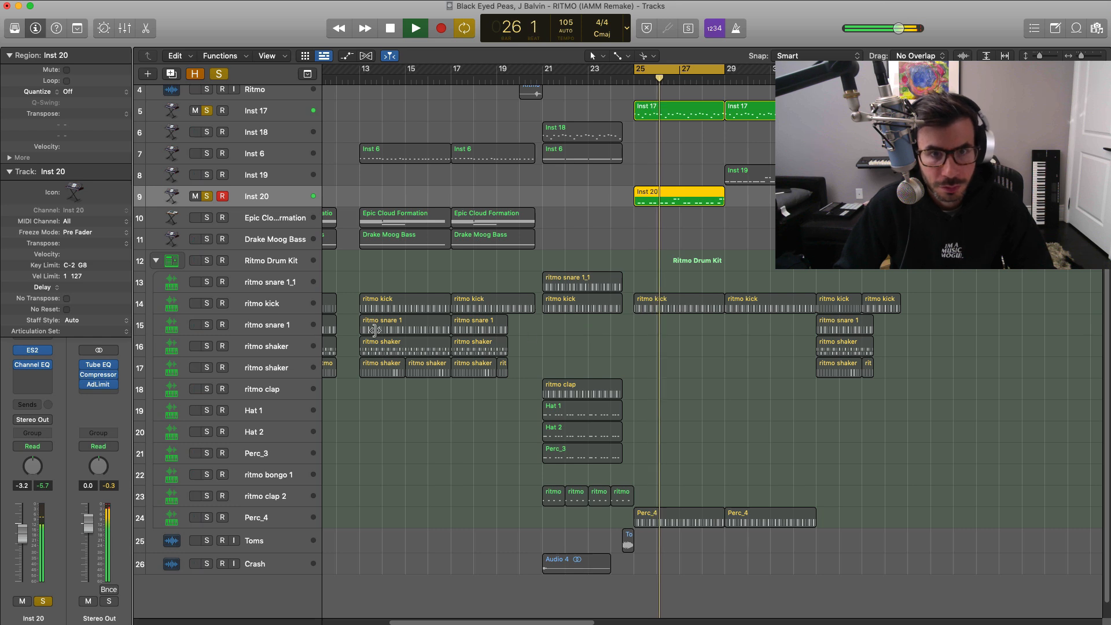
{"action": "left_click", "coordinate": [207, 303]}
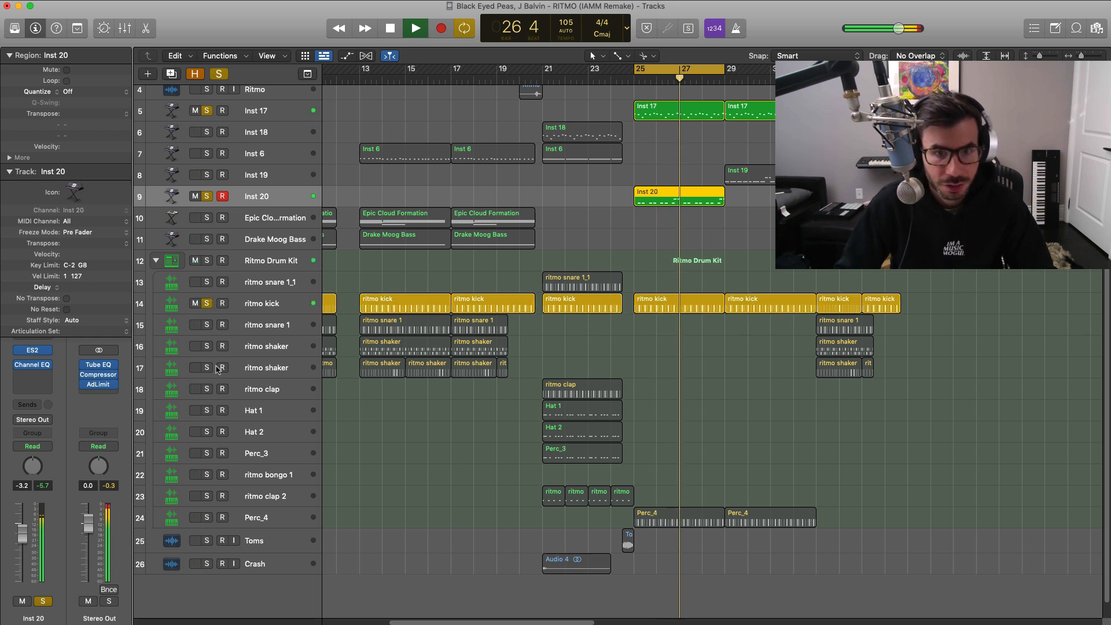
{"action": "left_click", "coordinate": [206, 517]}
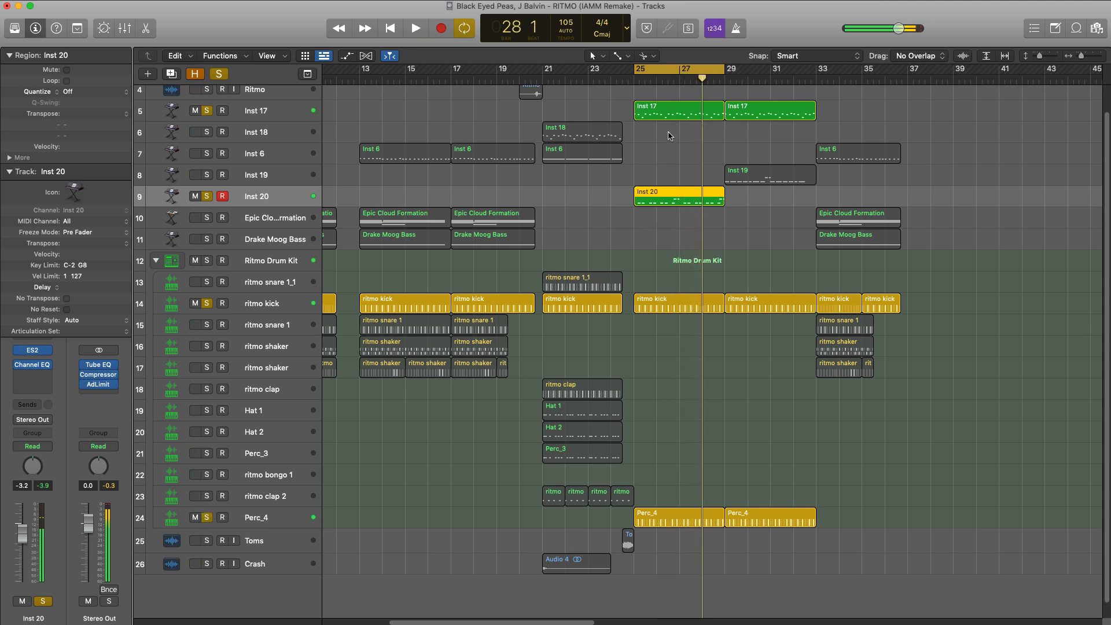
{"action": "left_click_drag", "start_coordinate": [662, 81], "coordinate": [763, 69]}
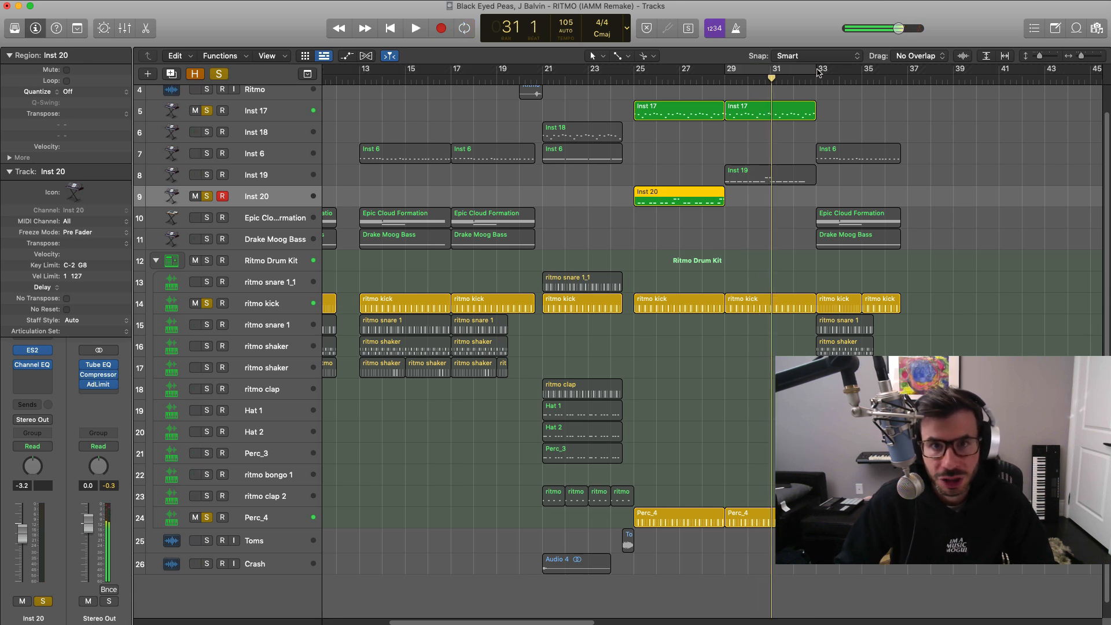
Step: Clear all solos, audition the section cycled from bar 33 to bar 37, and reduce the track heights
{"action": "left_click_drag", "start_coordinate": [816, 71], "coordinate": [908, 72]}
{"action": "left_click", "coordinate": [214, 111], "text": "alt"}
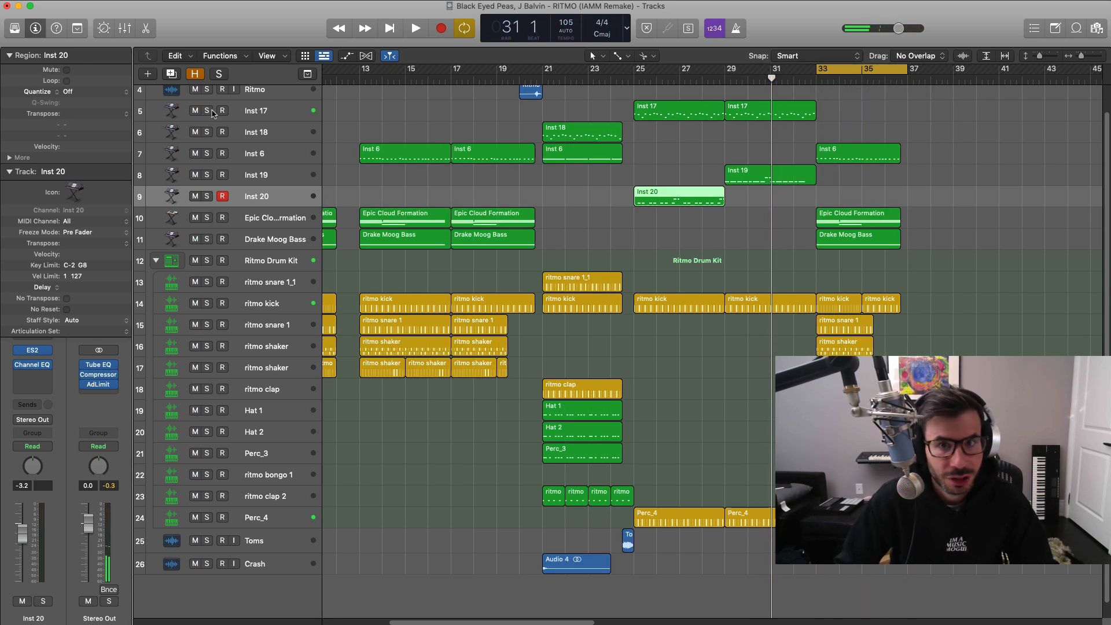
{"action": "key", "text": "space"}
{"action": "key", "text": "super+Up"}
{"action": "key", "text": "super+Up"}
{"action": "key", "text": "super+Up"}
{"action": "key", "text": "super+Up"}
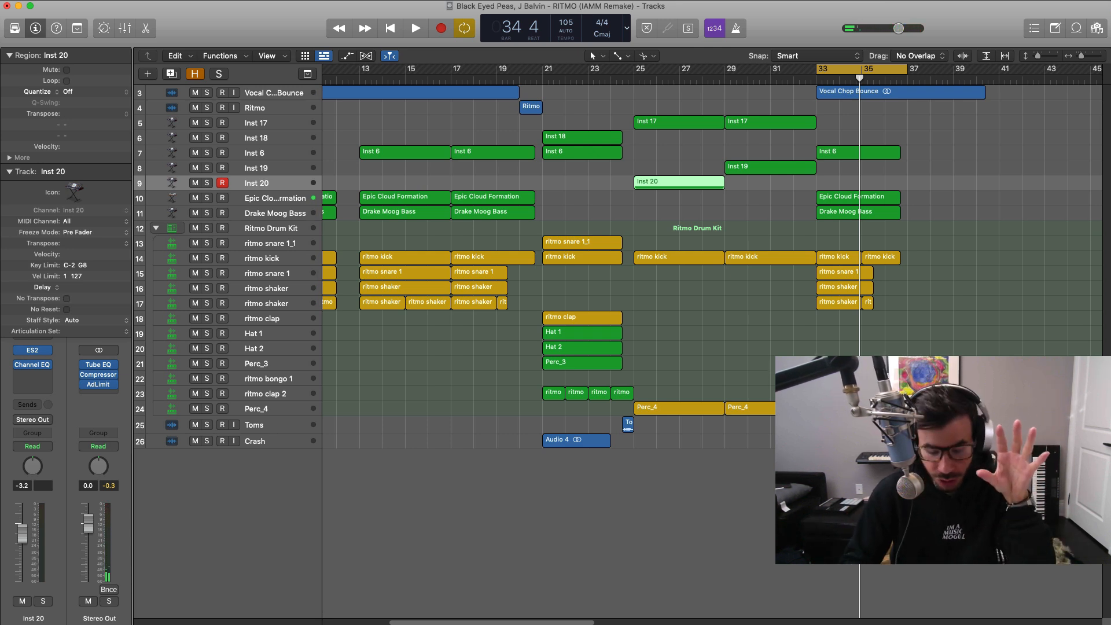
Step: Mute the Vocal Chop Bounce track and play the full arrangement from the project start to bar 37 with cycling off
{"action": "key", "text": "Return"}
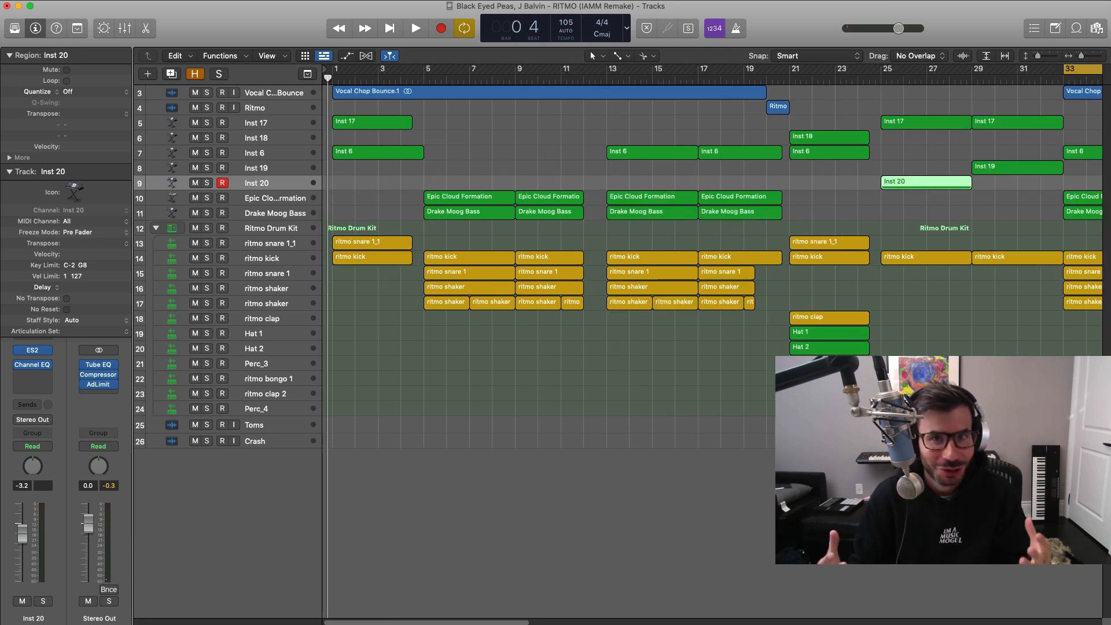
{"action": "left_click", "coordinate": [195, 93]}
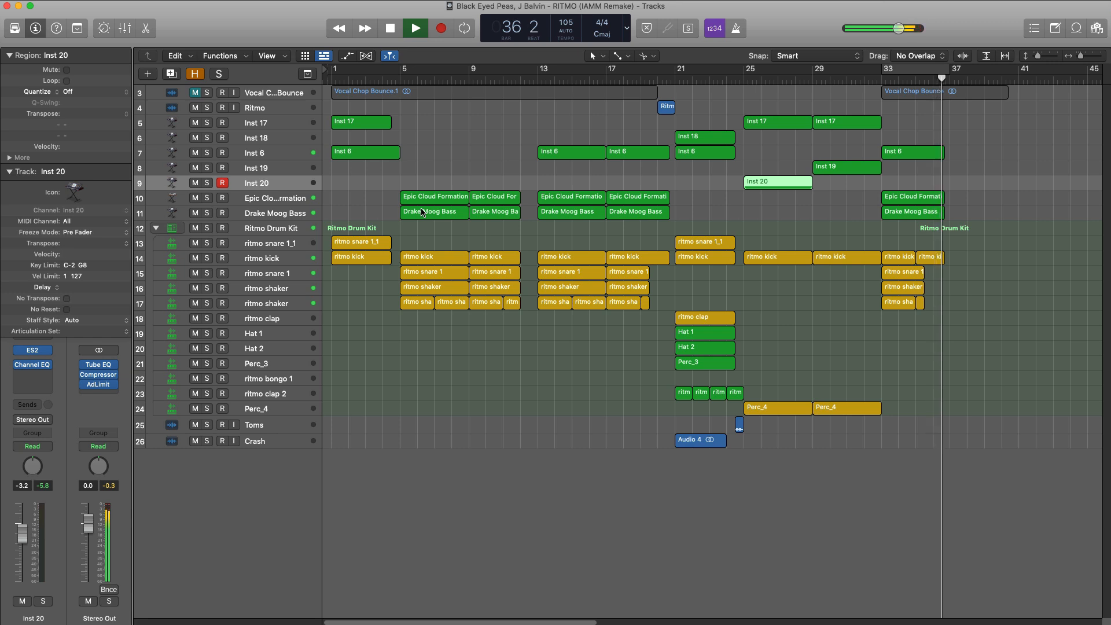
{"action": "key", "text": "space"}
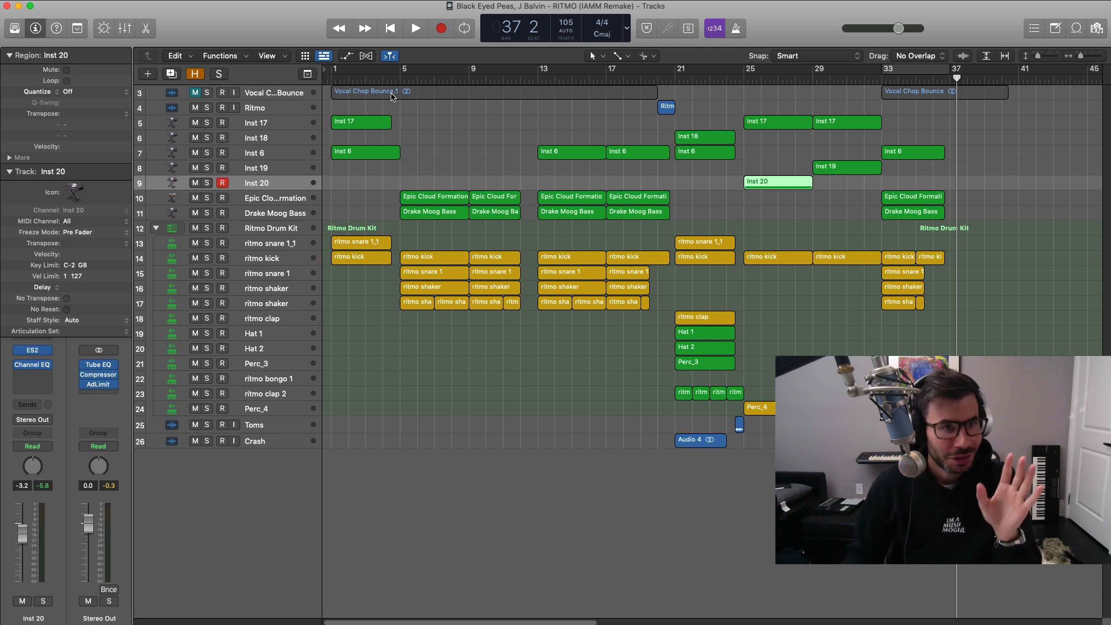
Step: Examine the pads of the Ritmo Drum Kit in its Drum Machine Designer window, then close it
{"action": "left_click", "coordinate": [237, 228]}
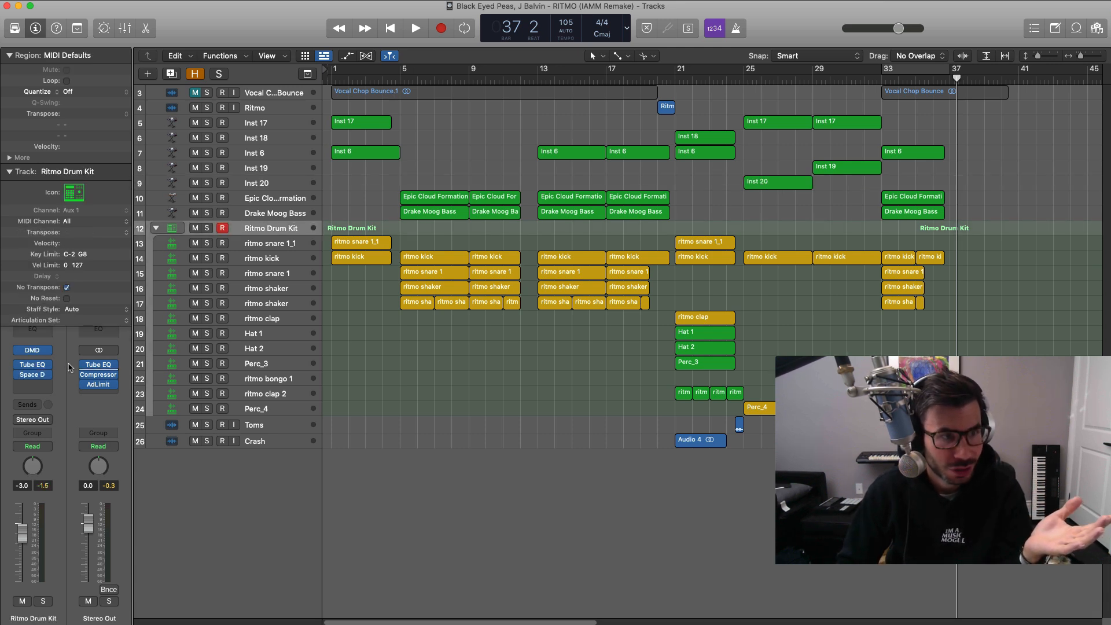
{"action": "left_click", "coordinate": [32, 350]}
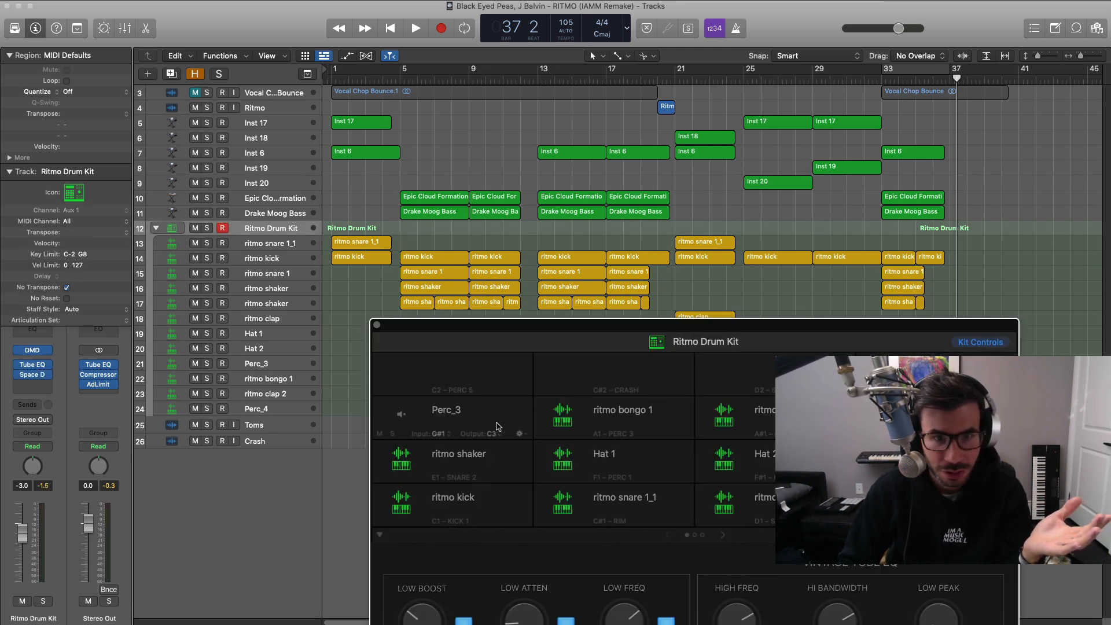
{"action": "left_click_drag", "start_coordinate": [466, 330], "coordinate": [367, 98]}
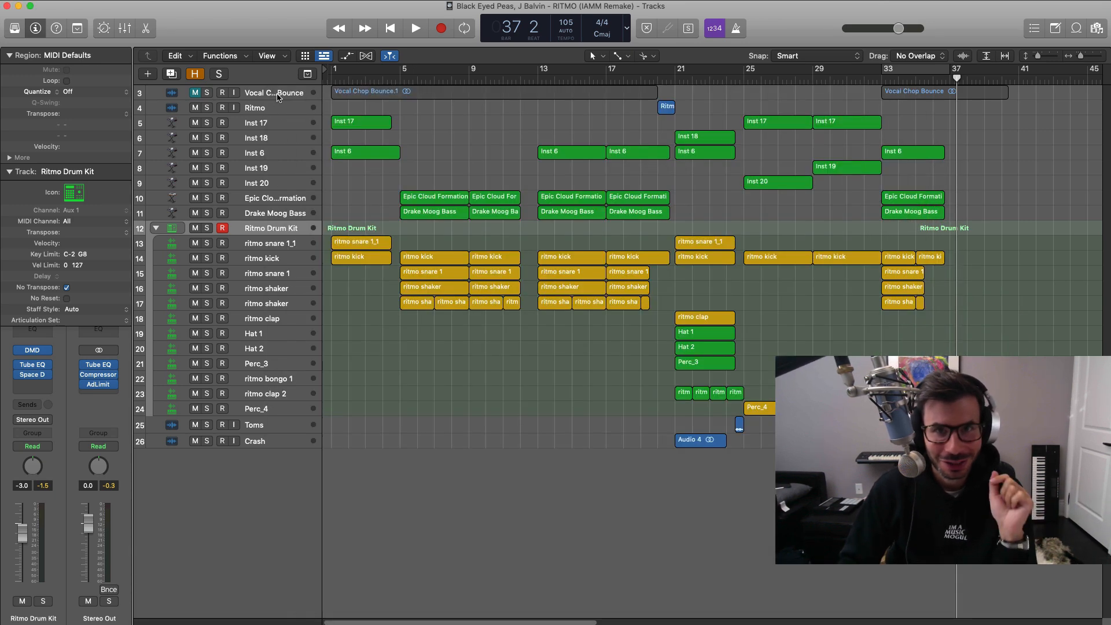
{"action": "left_click", "coordinate": [277, 93]}
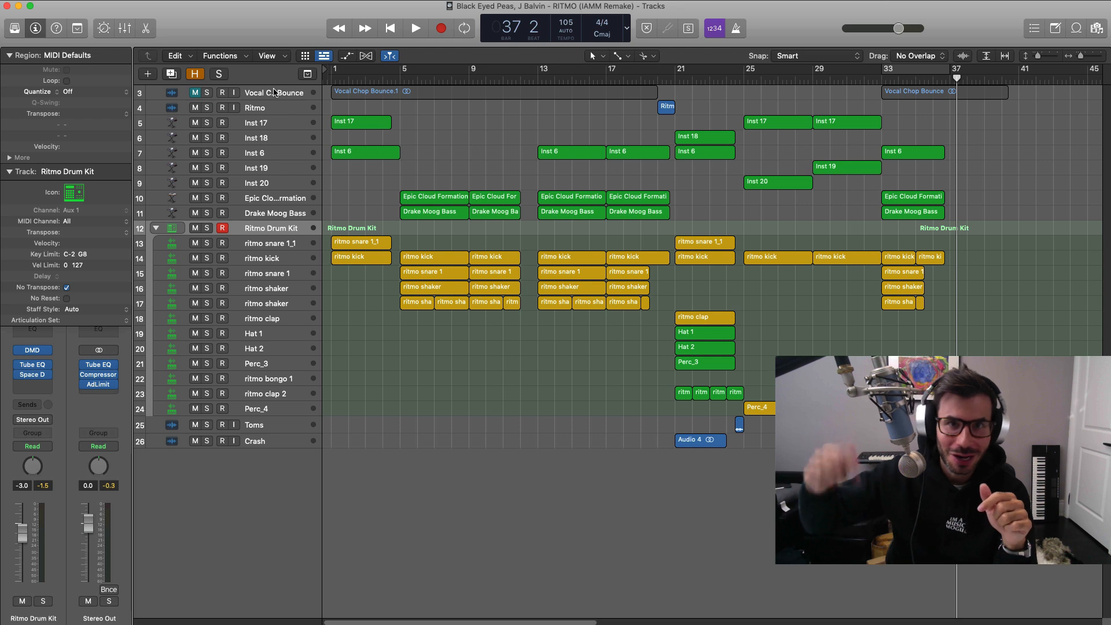